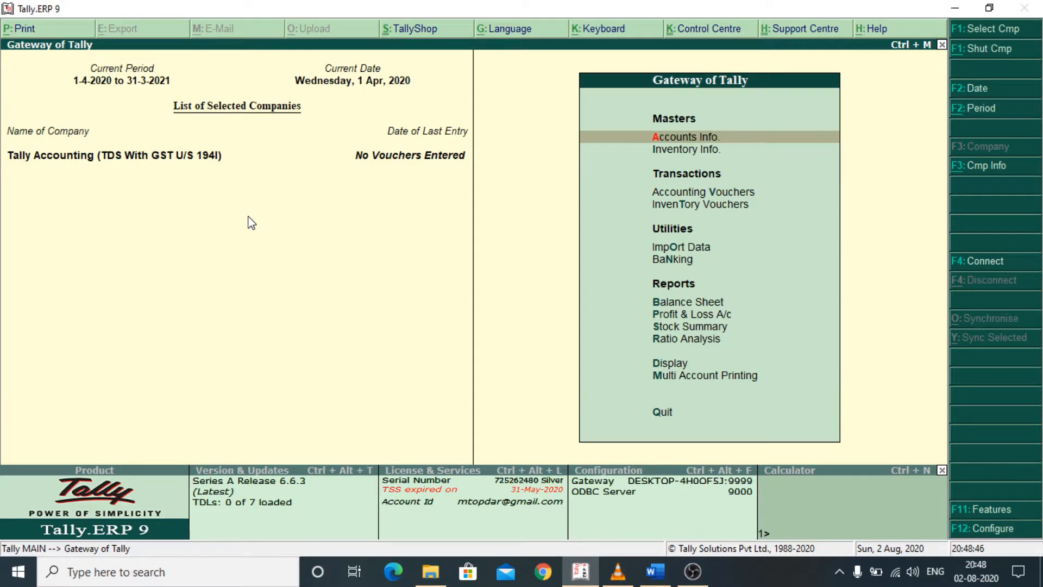
- Open the company's GST details from its statutory and taxation features
key(F11)
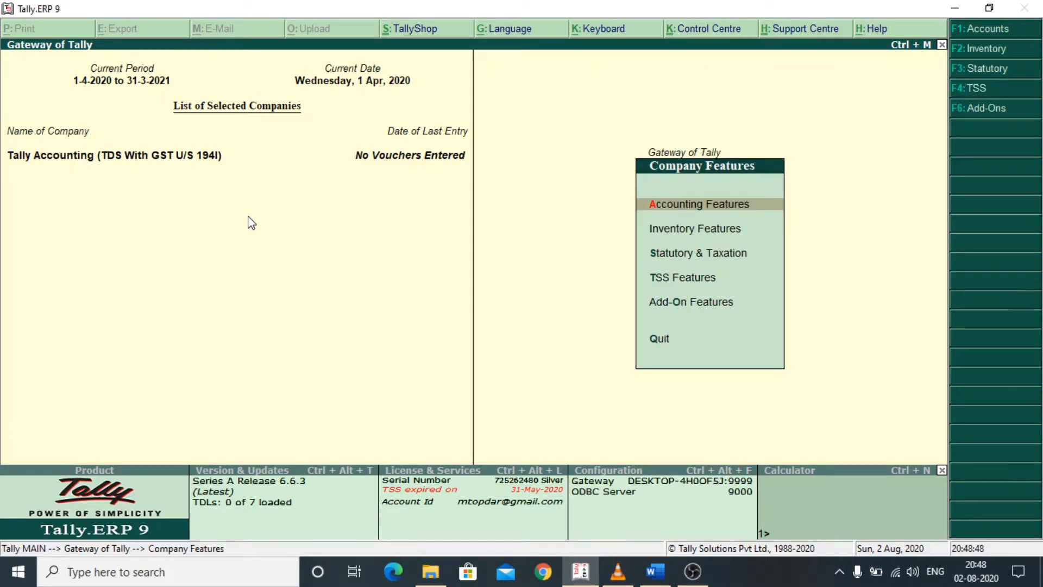
key(Down)
key(Down)
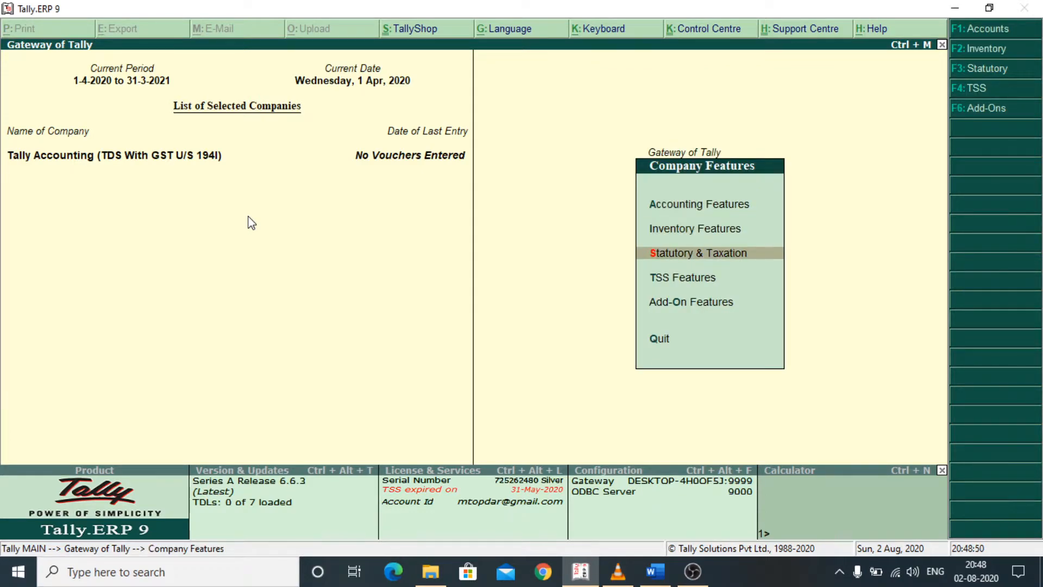
key(Return)
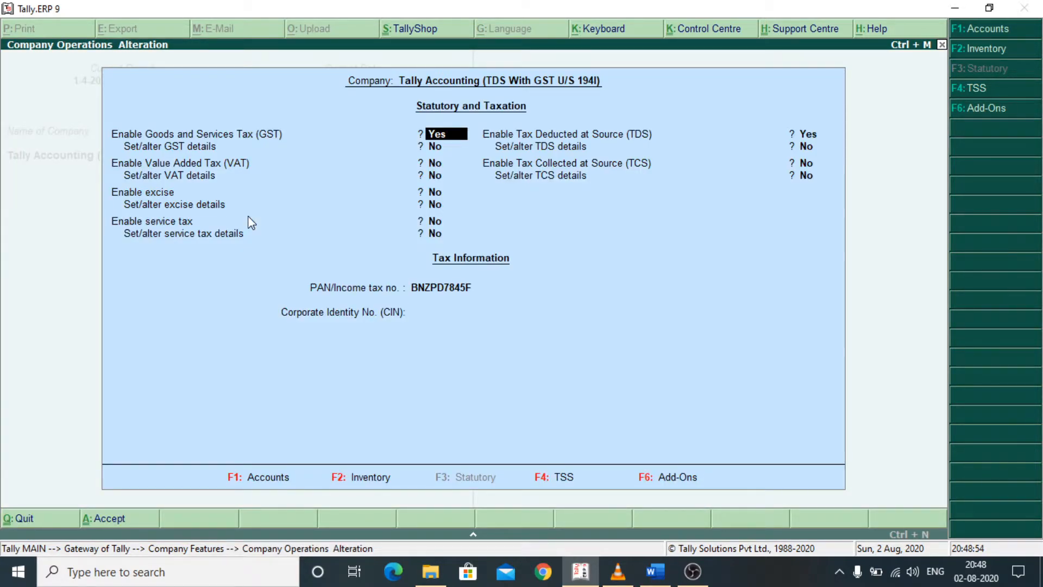
key(Return)
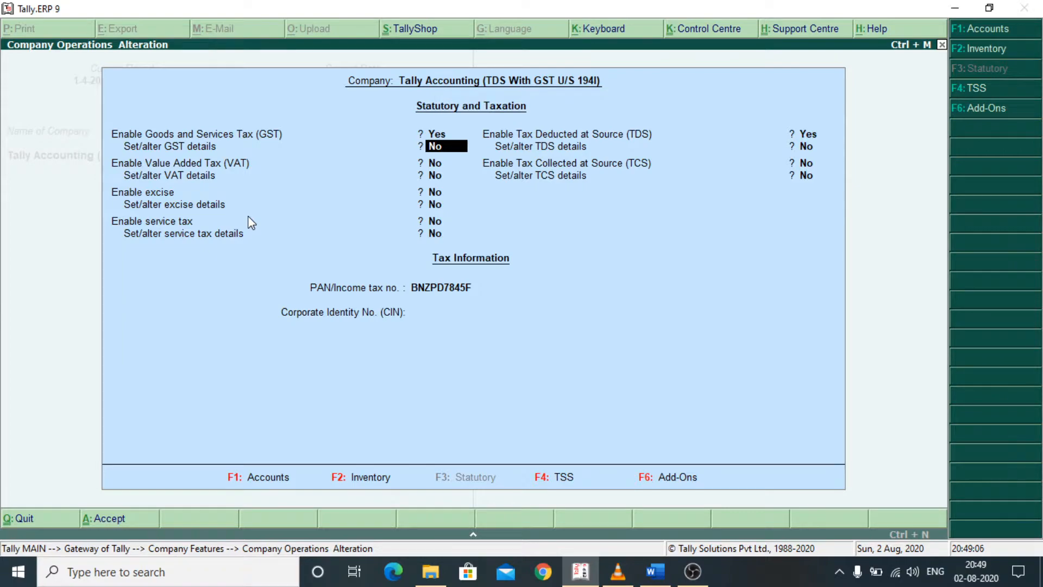
text(y)
- Review the company's GST details, including registration type, applicable date, GSTIN and GSTR1 periodicity, and accept them as they stand
key(Return)
key(Return)
key(Return)
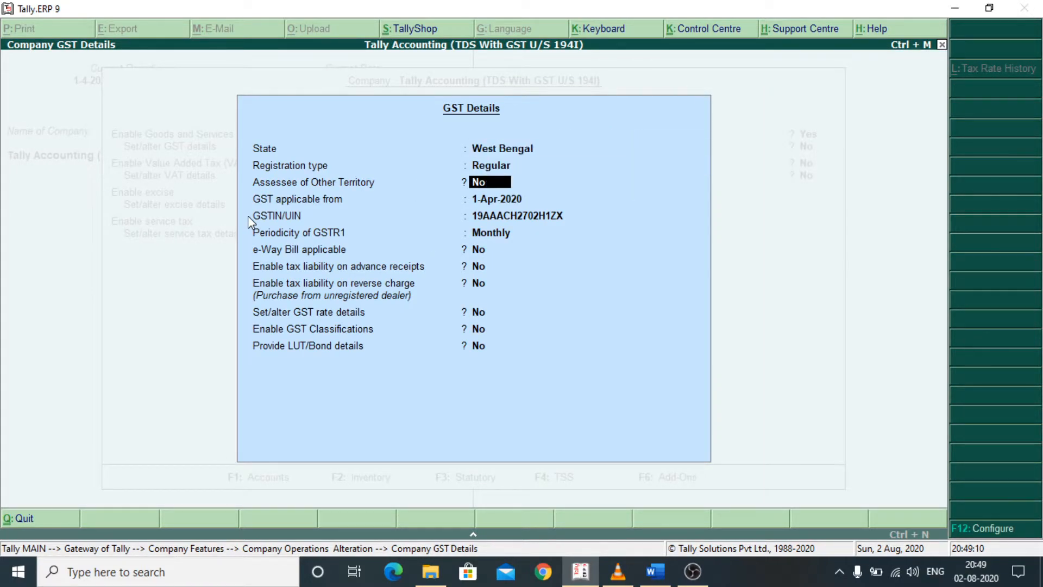
key(Return)
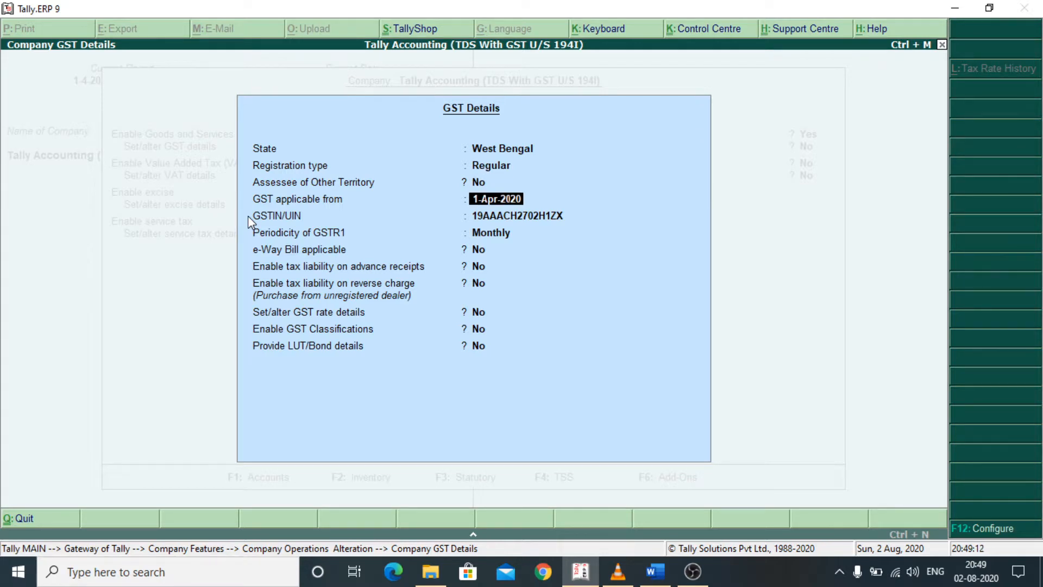
key(Return)
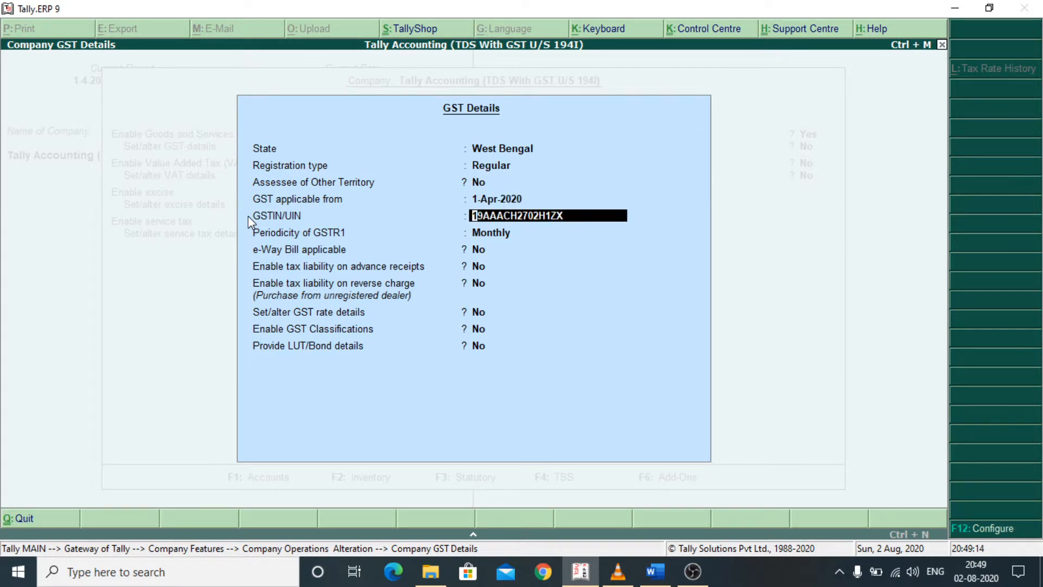
key(Return)
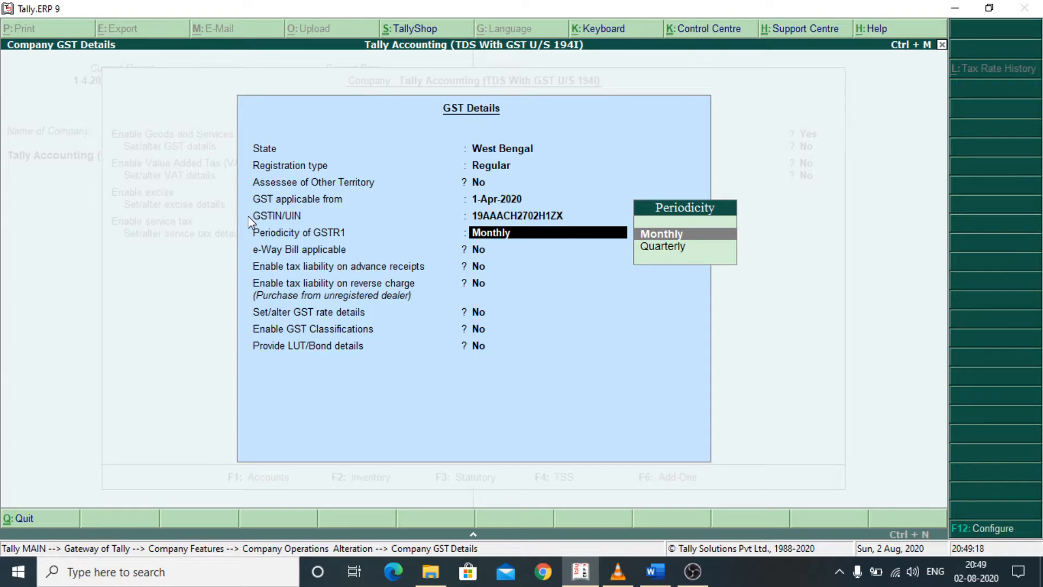
key(Return)
key(Return)
key(Return)
key(Return)
key(Return)
key(Return)
key(Return)
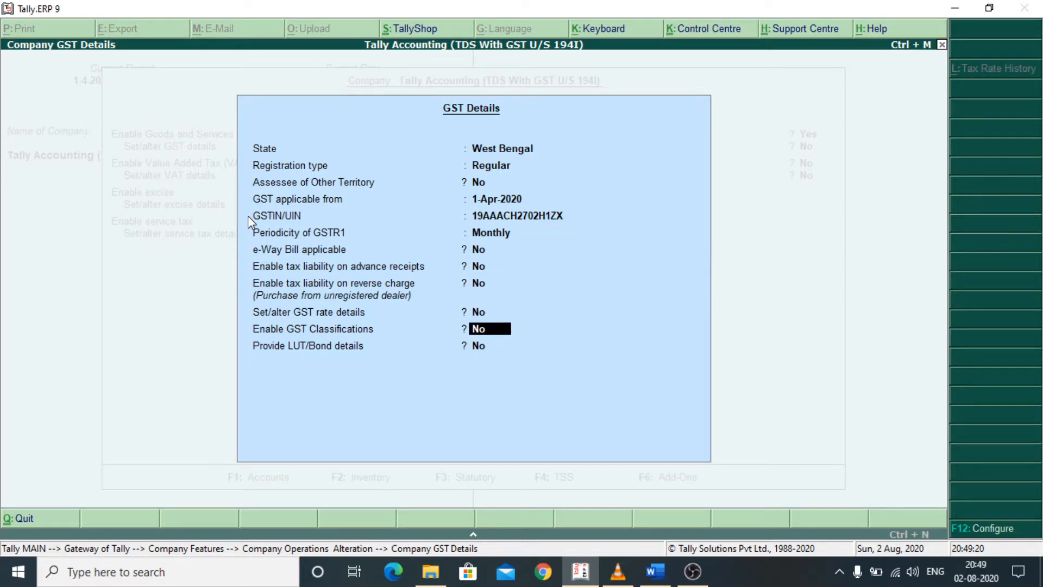
key(Return)
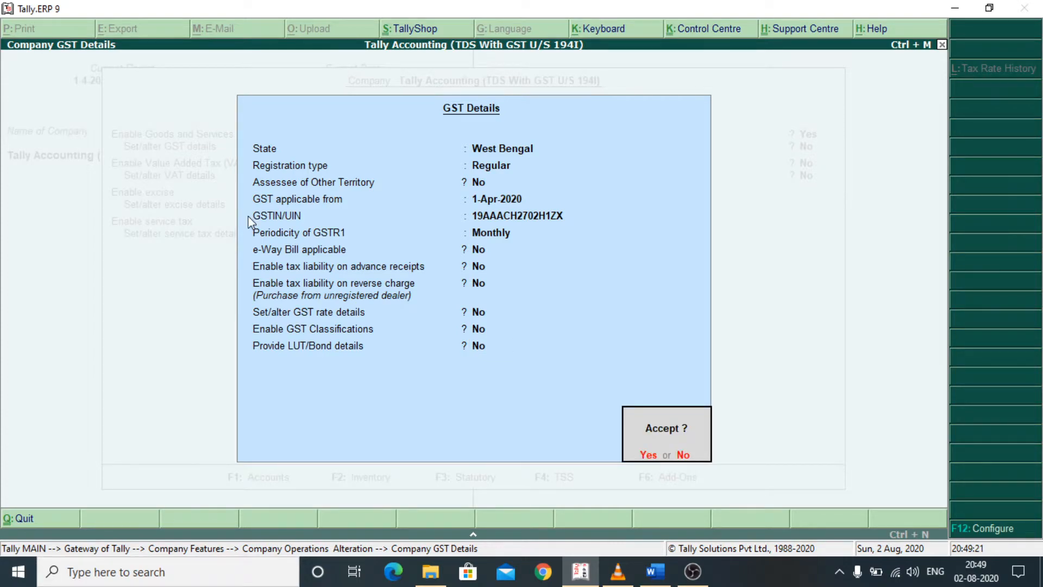
key(Return)
key(Return)
key(Return)
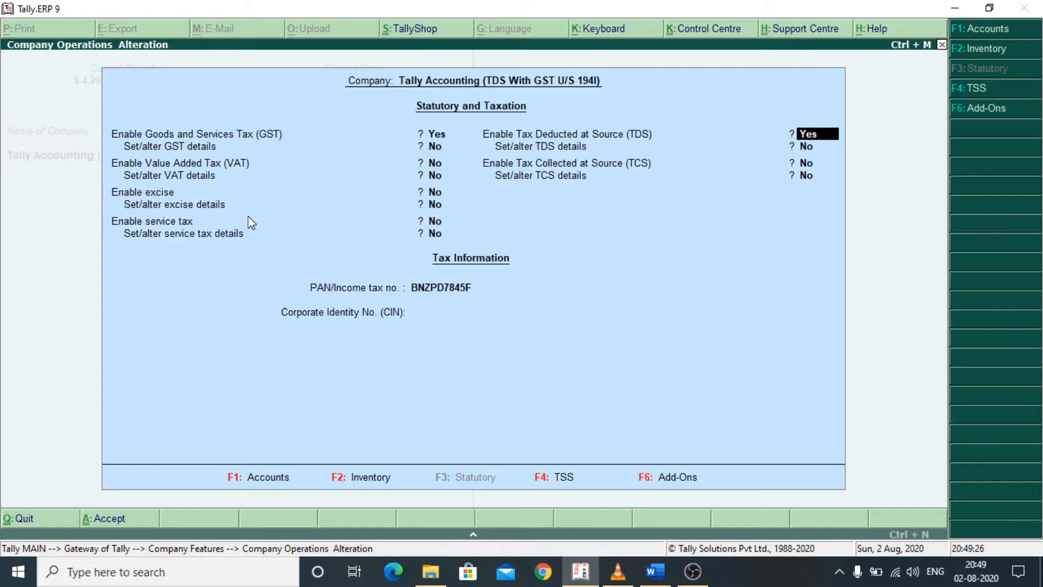
- Open the company's TDS deductor details and review the TAN, deductor type and branch/division
key(Return)
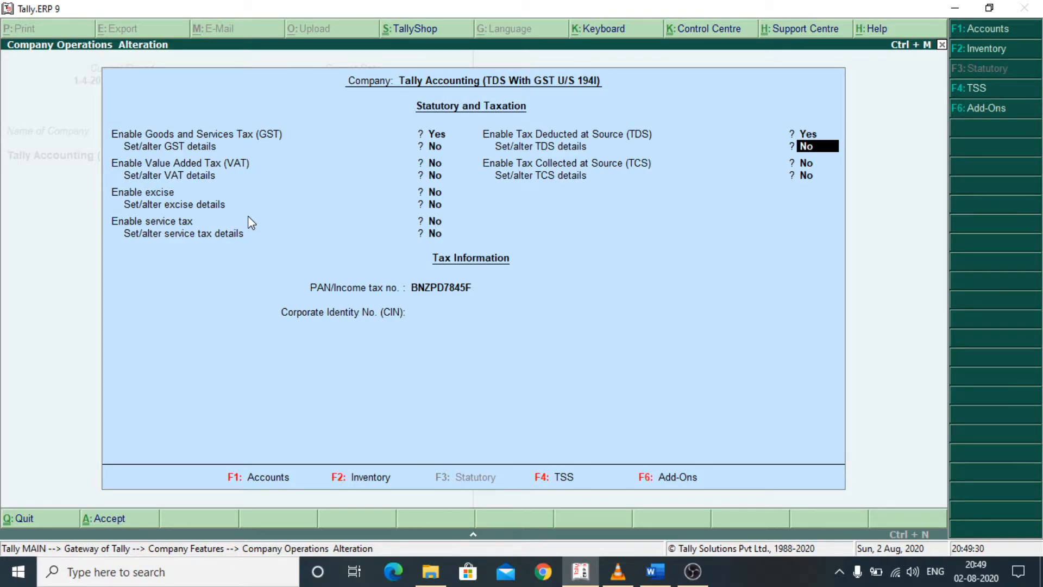
key(y)
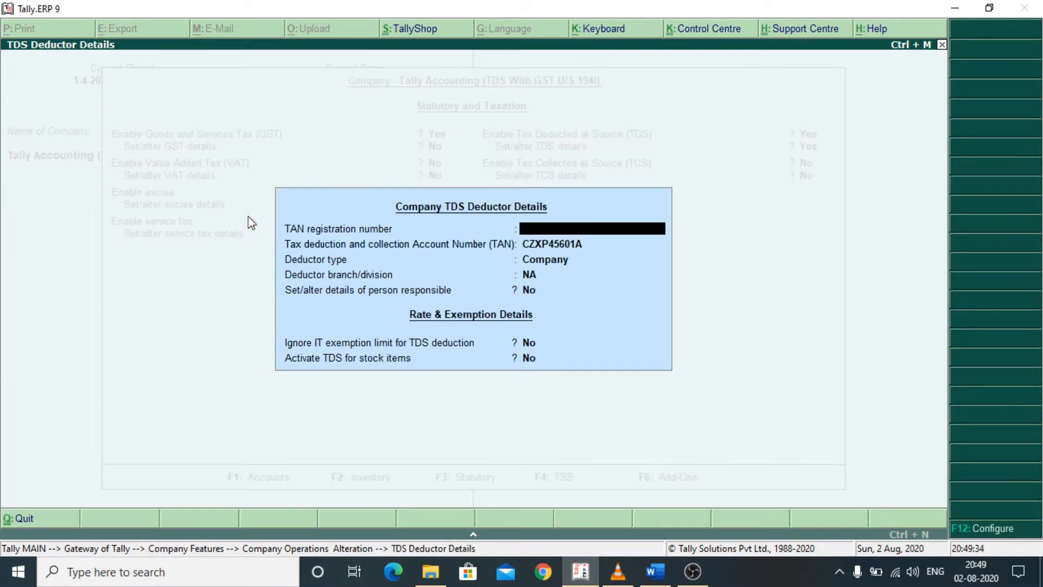
key(Return)
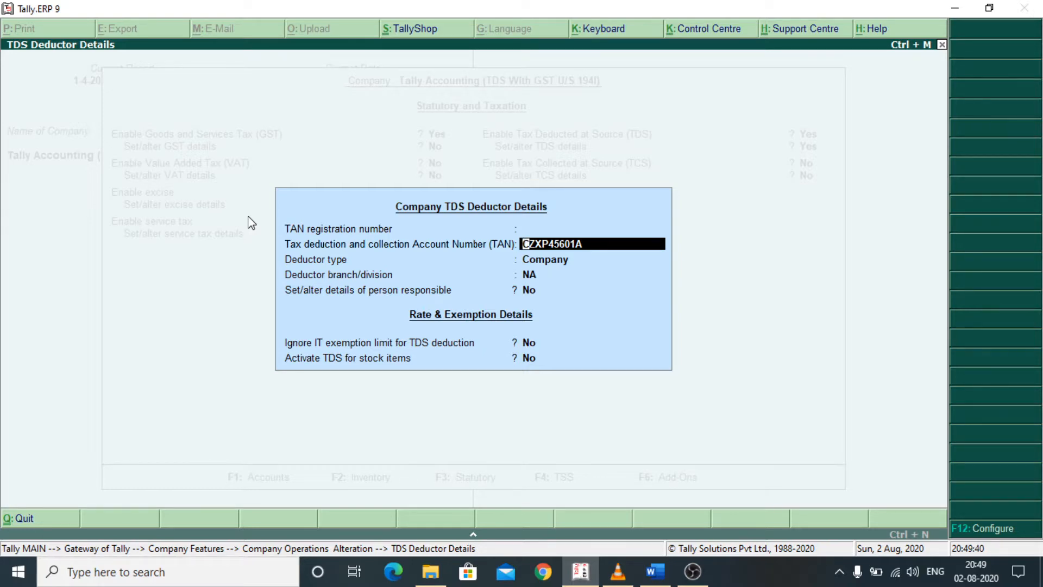
key(Return)
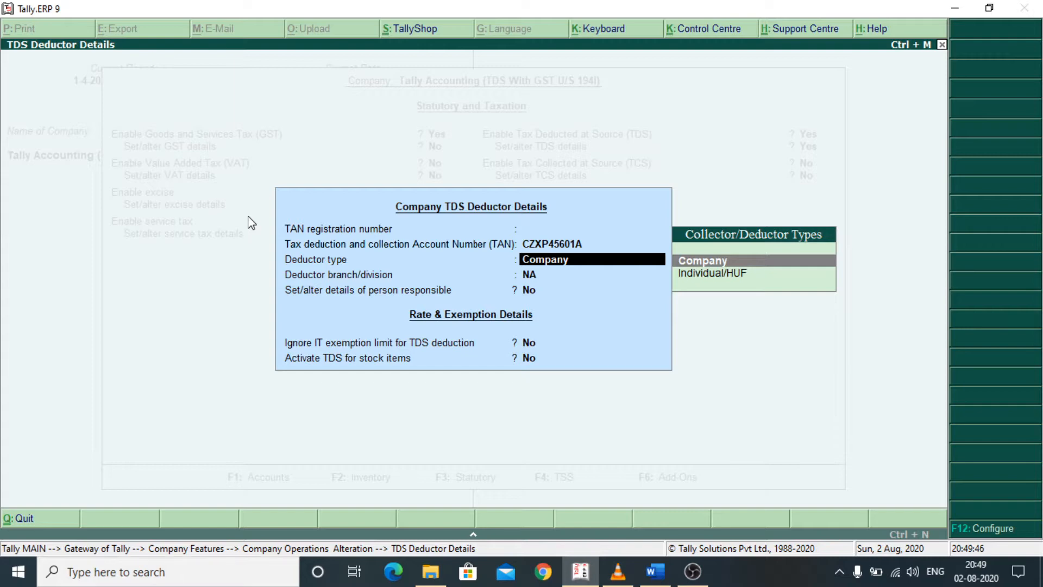
key(Return)
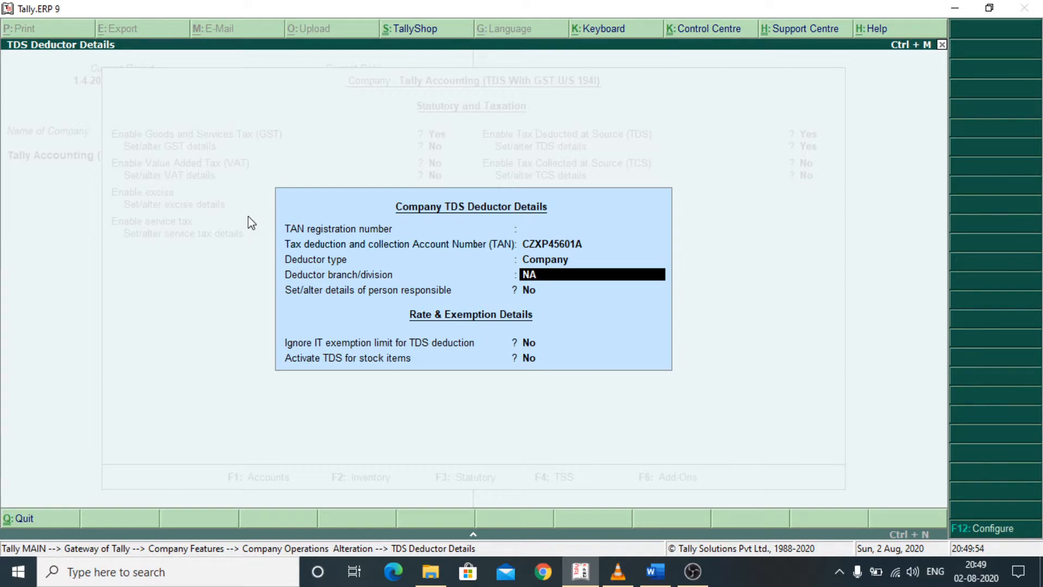
key(Return)
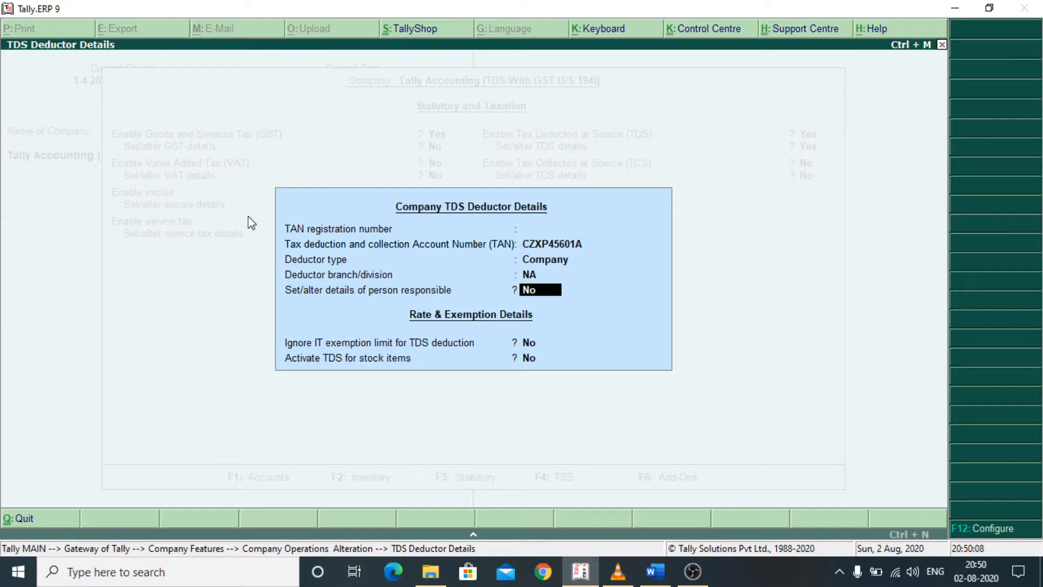
- Enable altering the details of the person responsible for TDS and check that person's identity, address and contact fields
key(y)
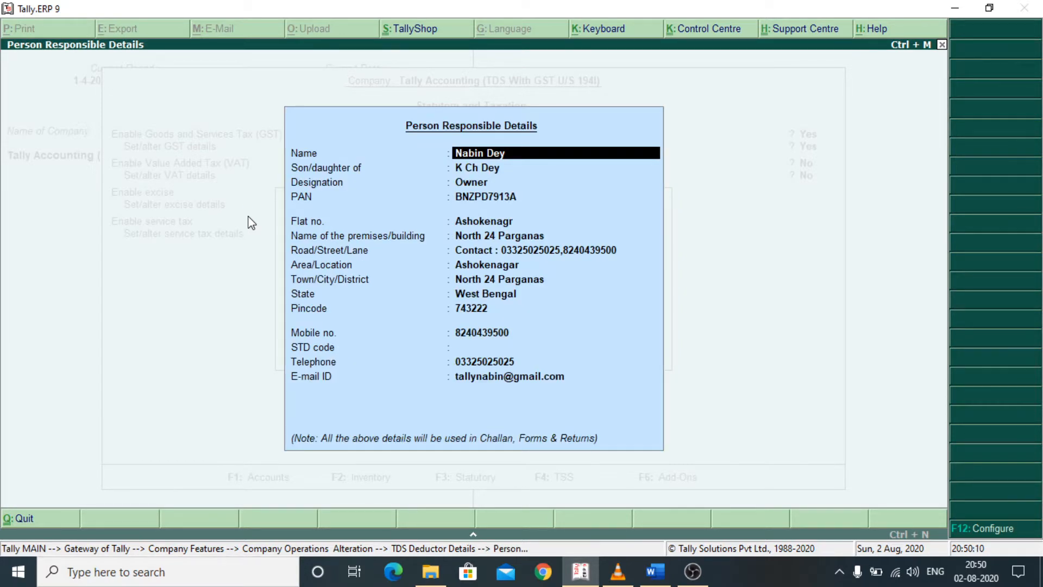
key(Return)
key(Return)
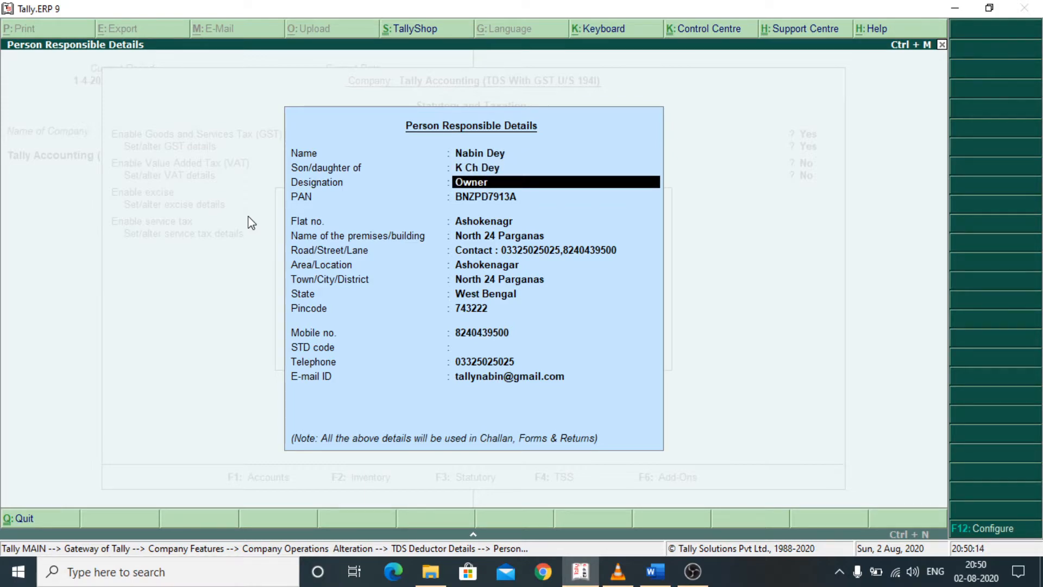
key(Return)
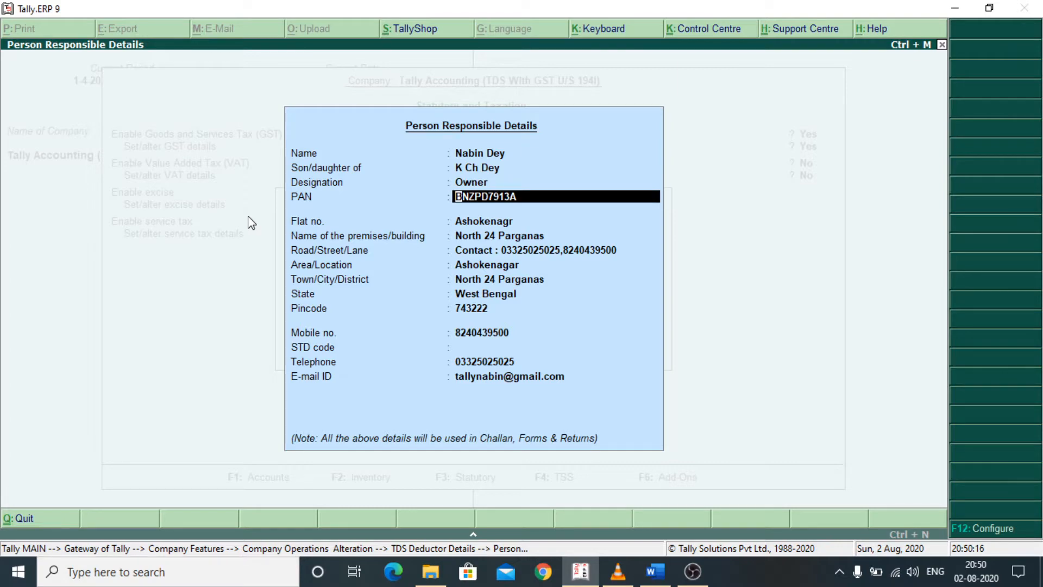
key(Return)
key(Return)
key(Return)
key(Return)
key(Return)
key(Return)
key(Return)
key(Return)
key(Return)
key(Return)
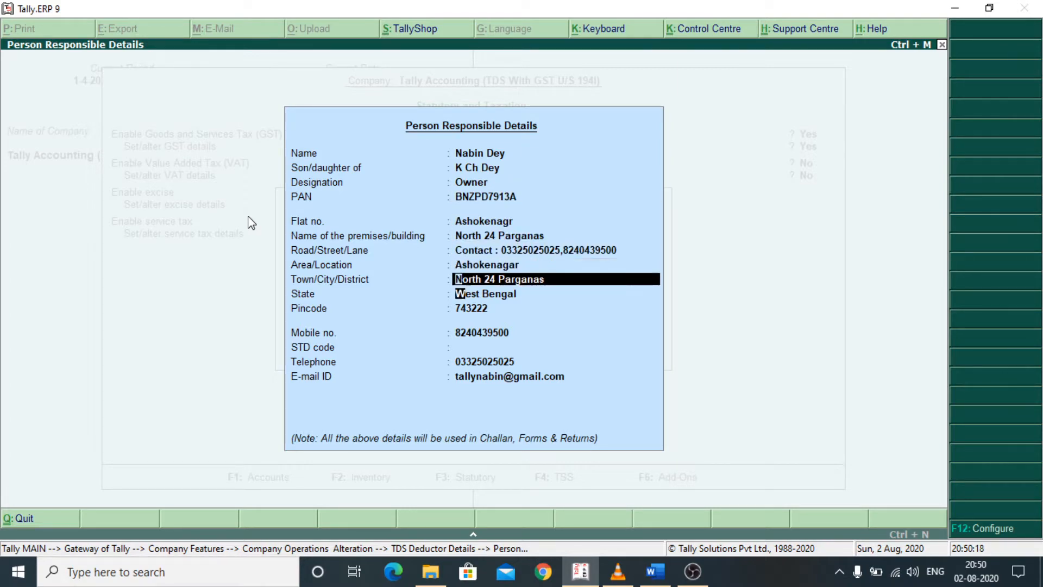
key(Return)
key(Return)
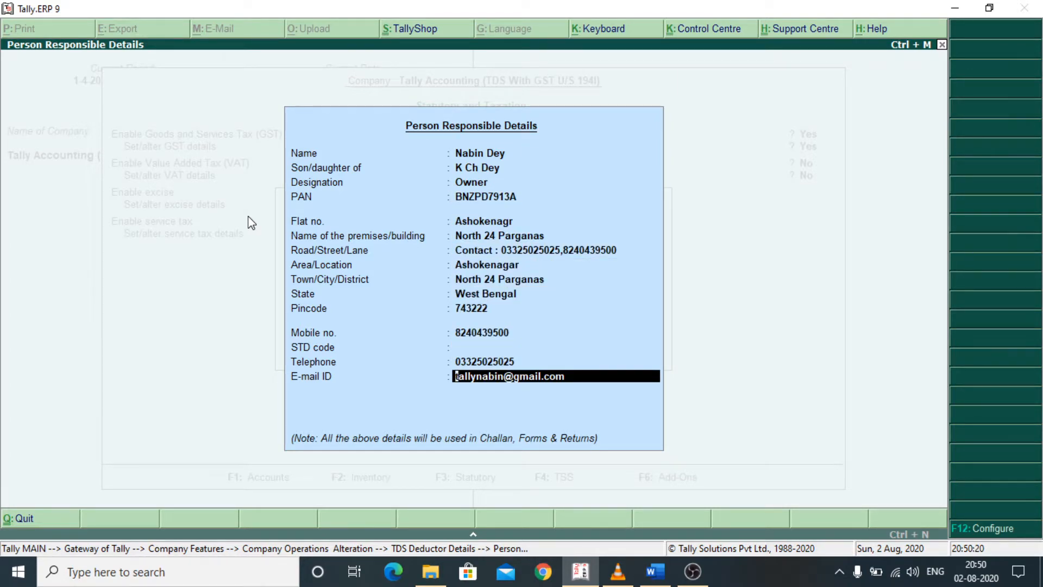
- Accept the TDS deductor details, save the statutory and taxation settings, and return to the Gateway of Tally
key(Return)
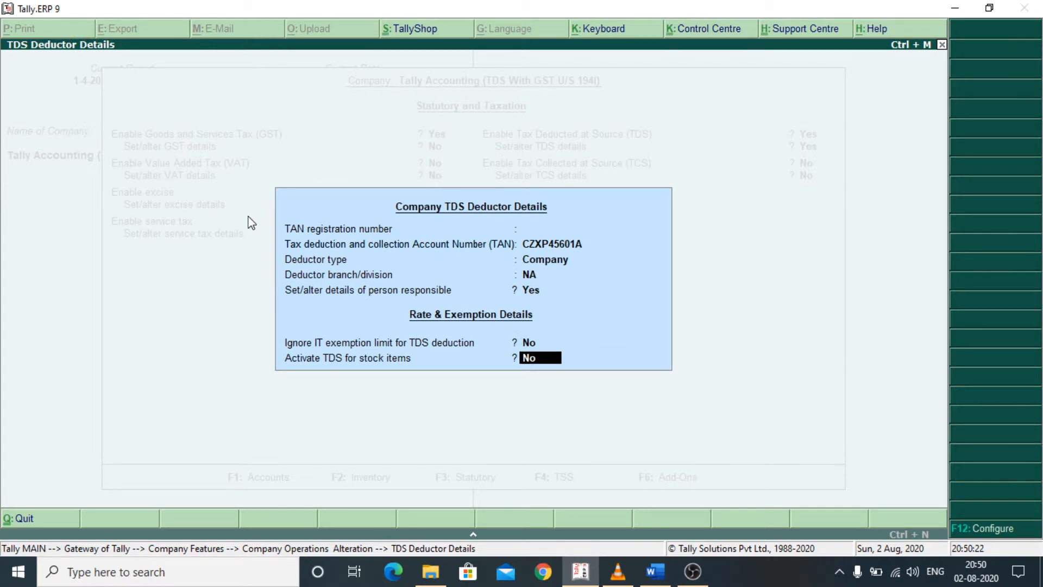
key(Return)
key(Return)
key(Return)
key(Return)
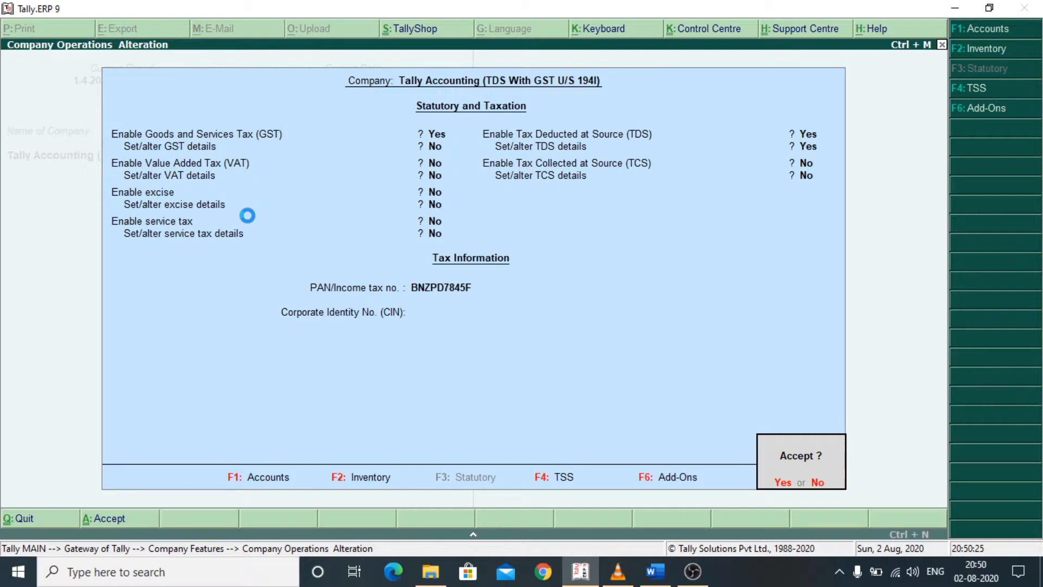
key(Escape)
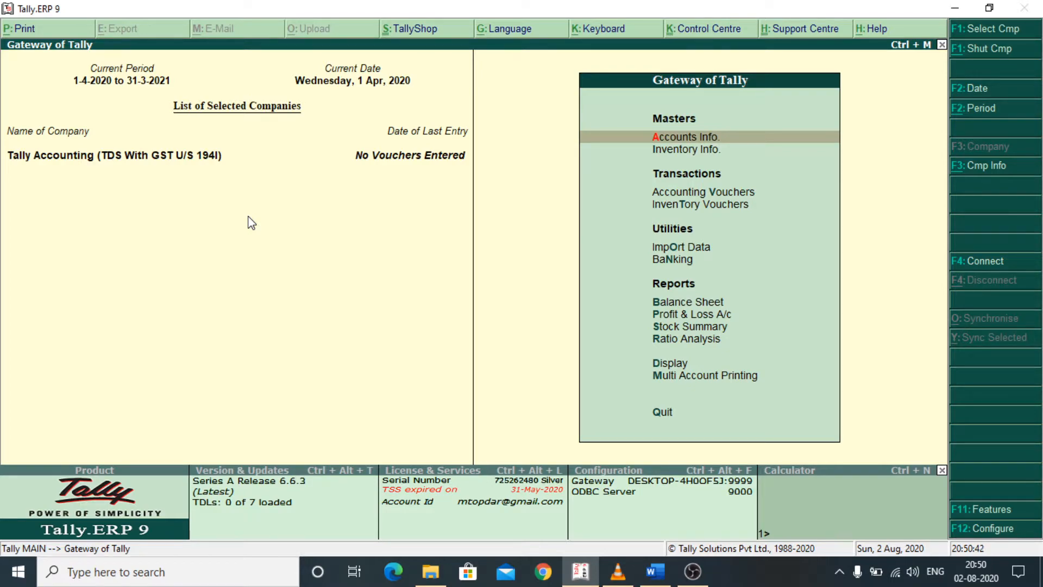
- Open the TDS nature of payment "Rent of Land, Building Or Furniture" for alteration
key(Return)
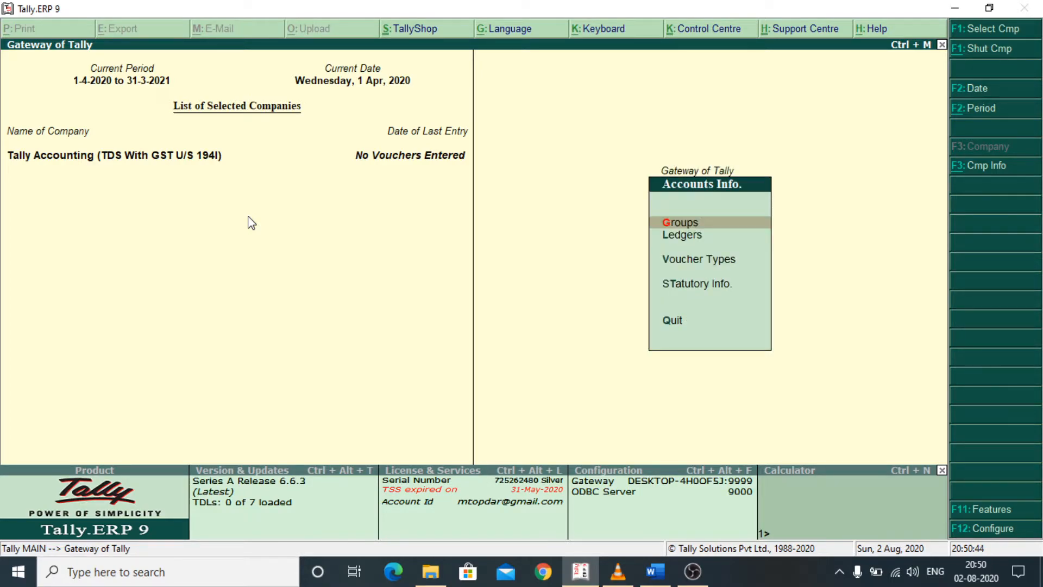
key(Down)
key(Down)
key(Down)
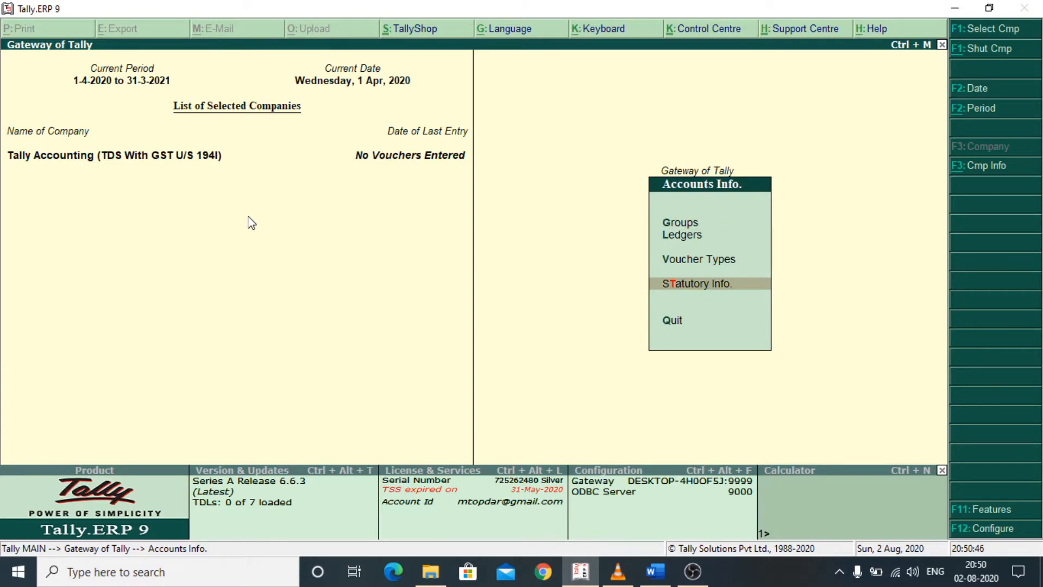
key(Return)
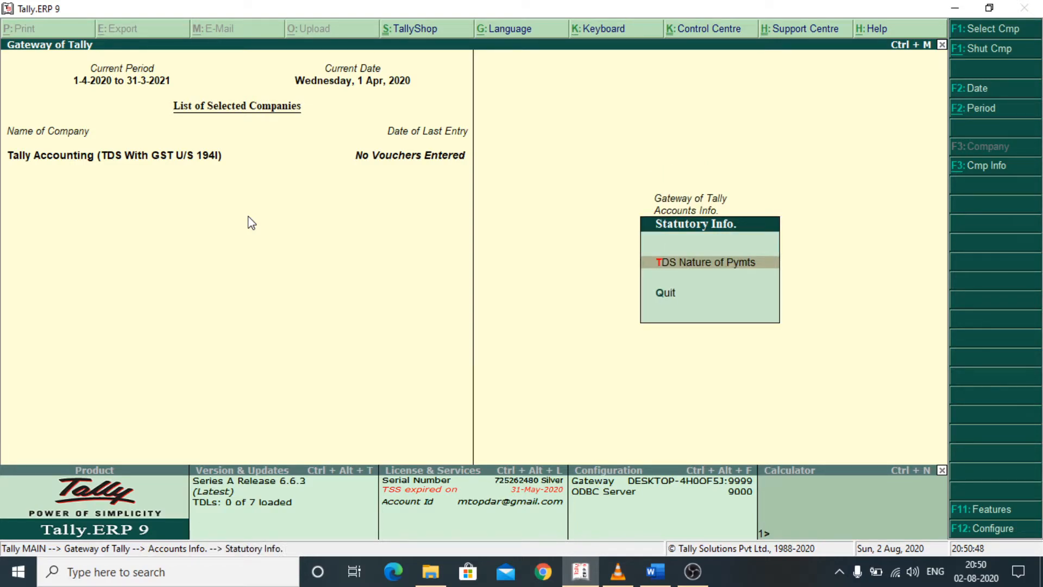
key(Return)
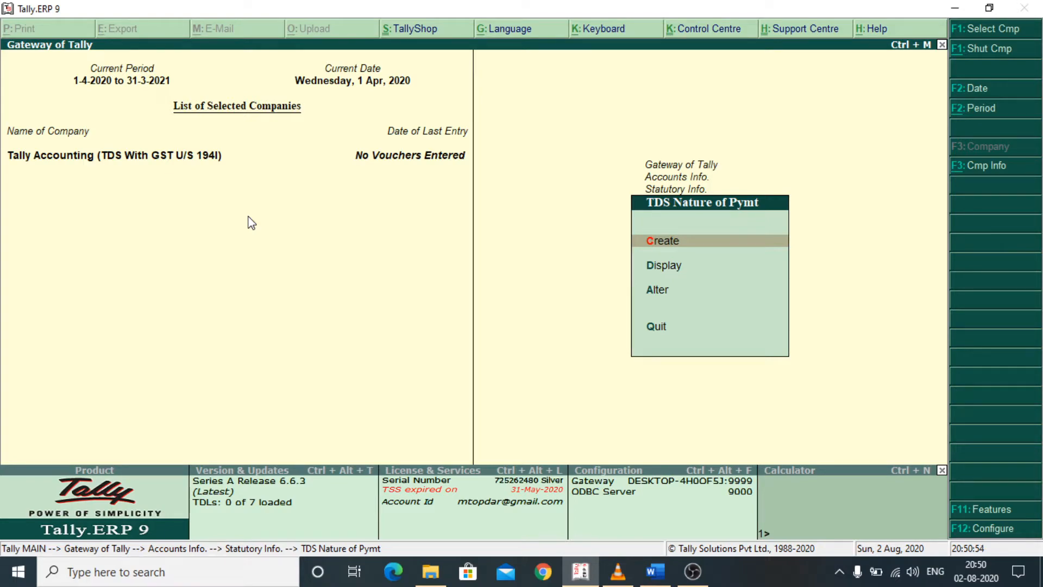
key(Down)
key(Down)
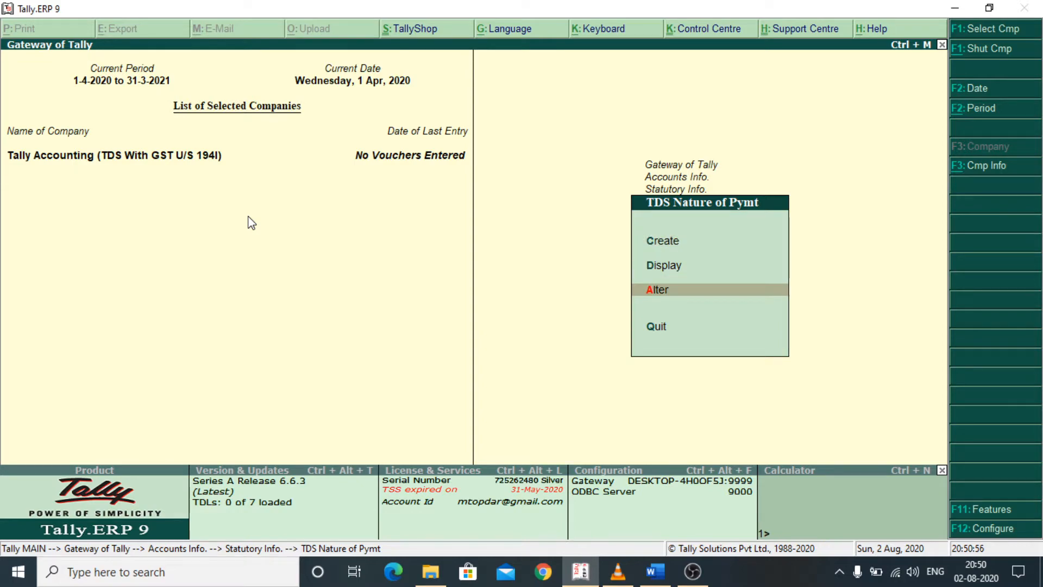
key(Return)
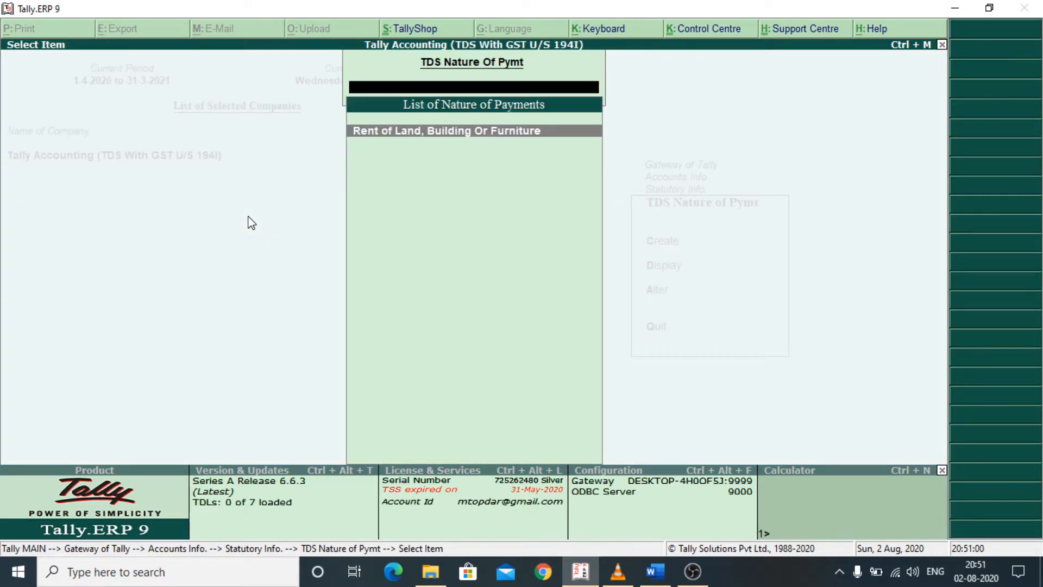
key(Return)
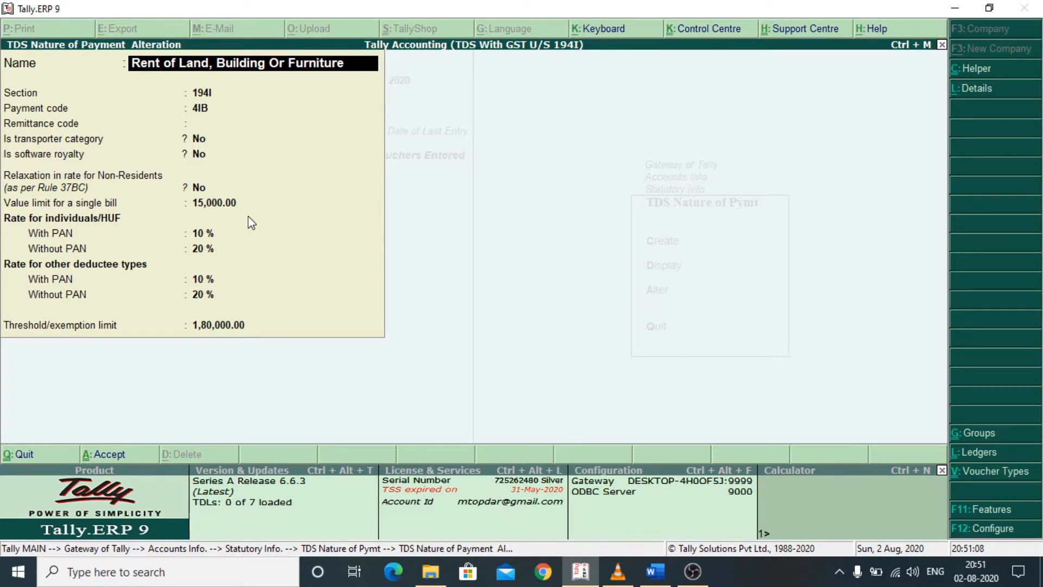
- Review the section, payment code, remittance code, transporter category, software royalty and non-resident relaxation fields of the rent nature of payment
key(Return)
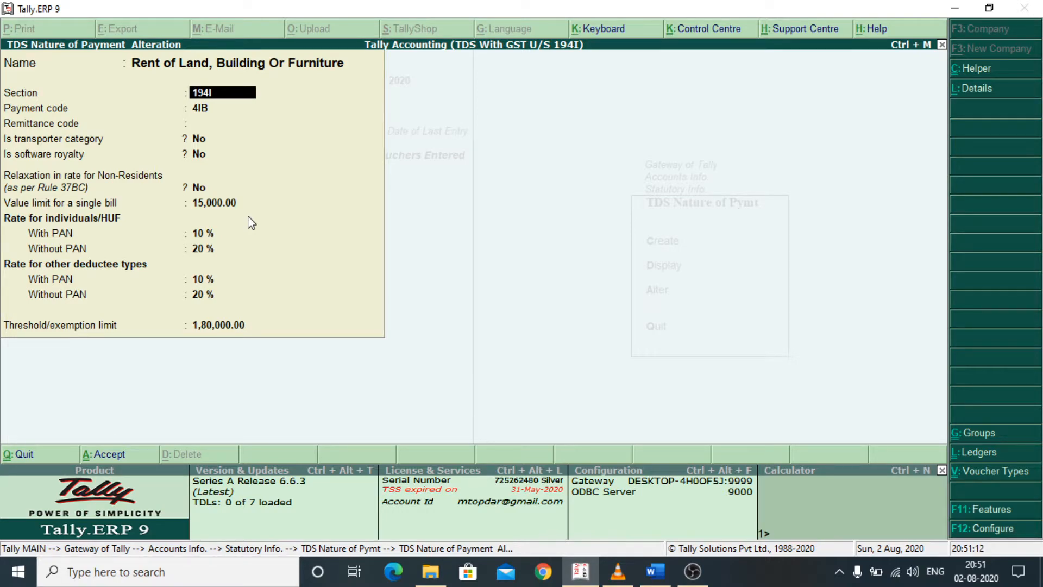
key(Return)
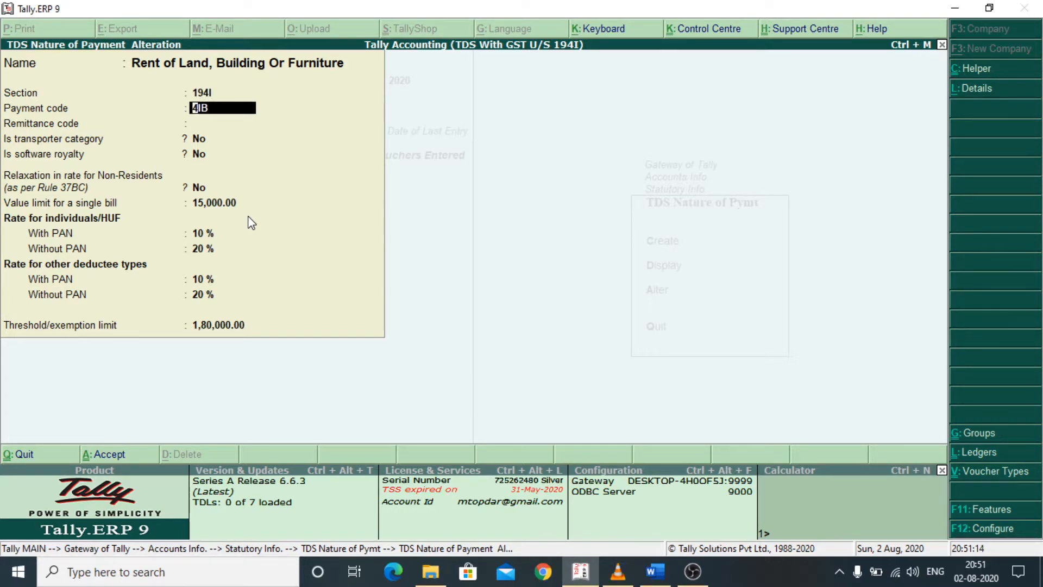
key(Return)
key(Return)
key(Return)
key(Return)
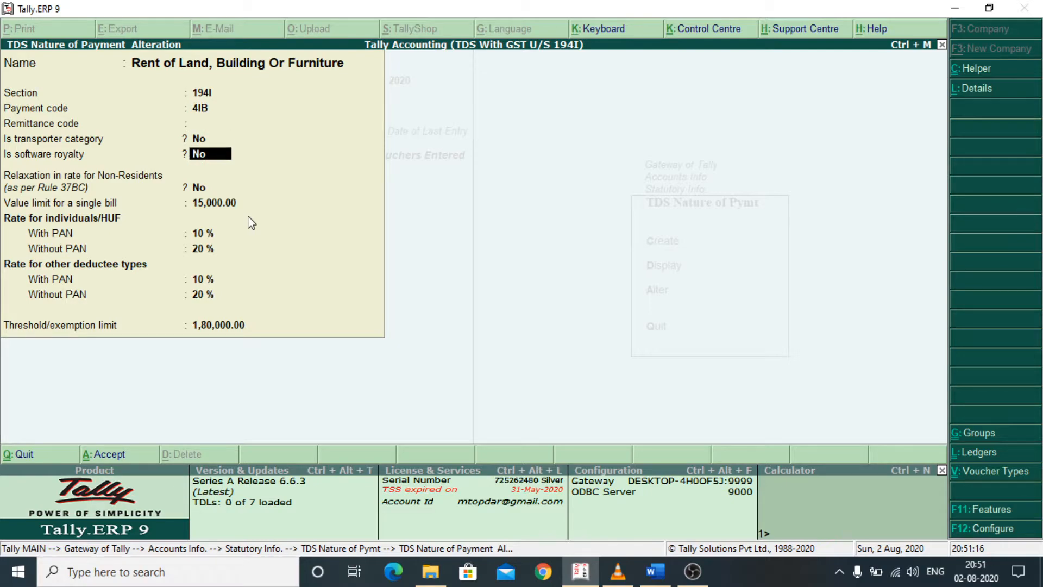
key(Return)
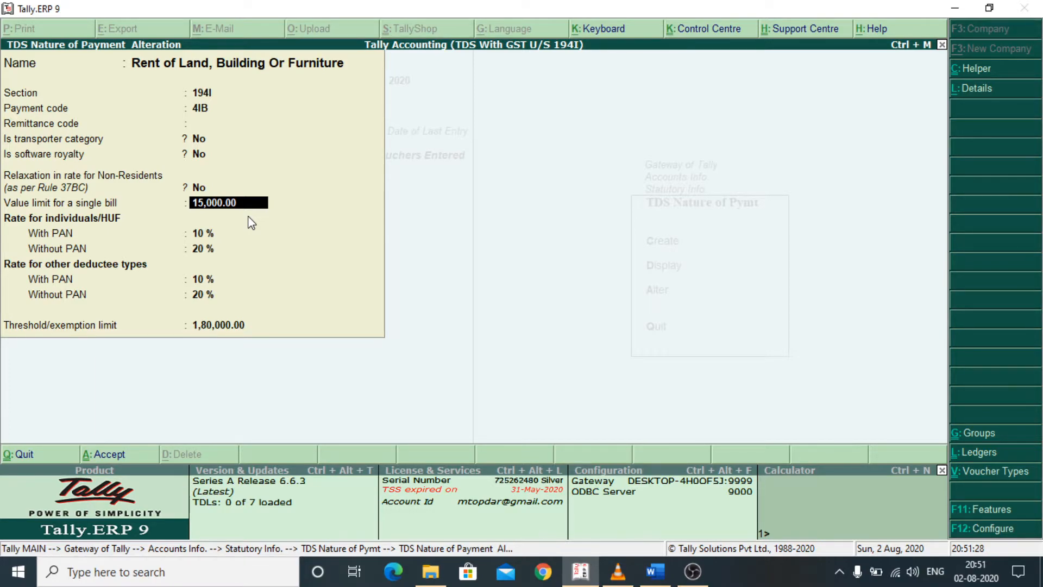
- Check the single-bill value limit, the with-PAN and without-PAN rates, and the threshold/exemption limit for rent
key(Return)
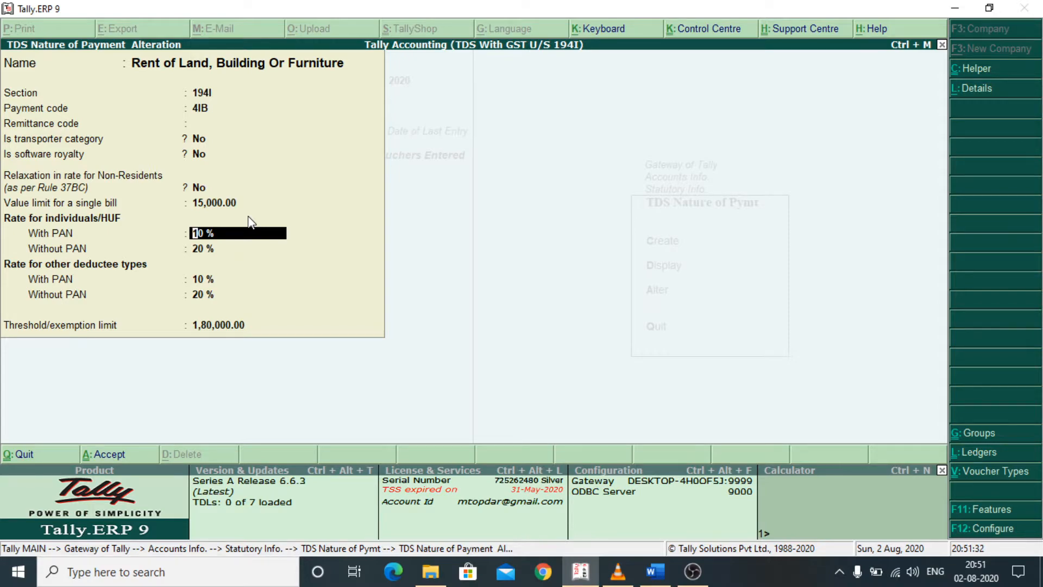
key(Return)
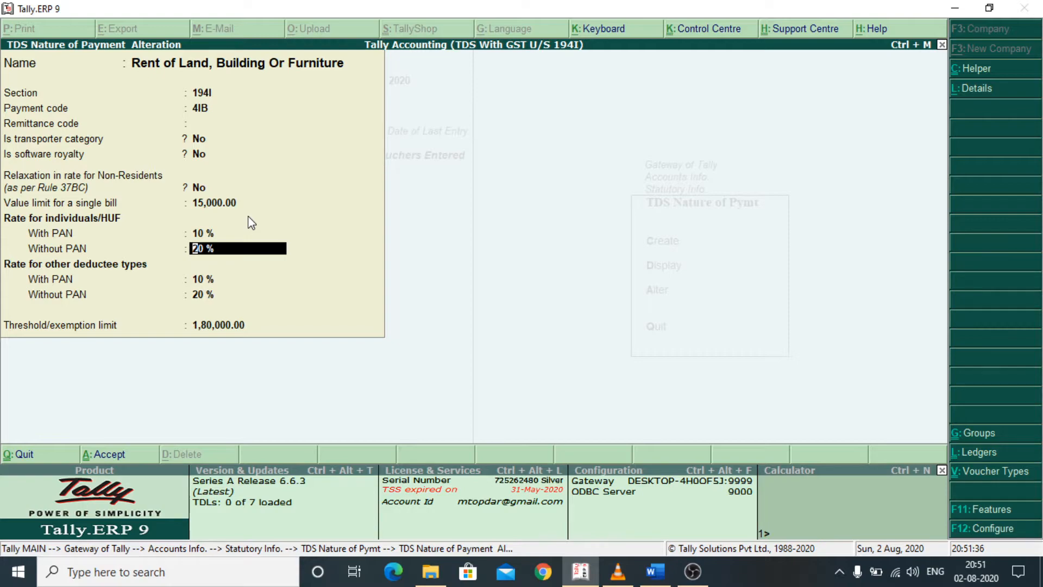
key(Return)
key(Return)
key(Return)
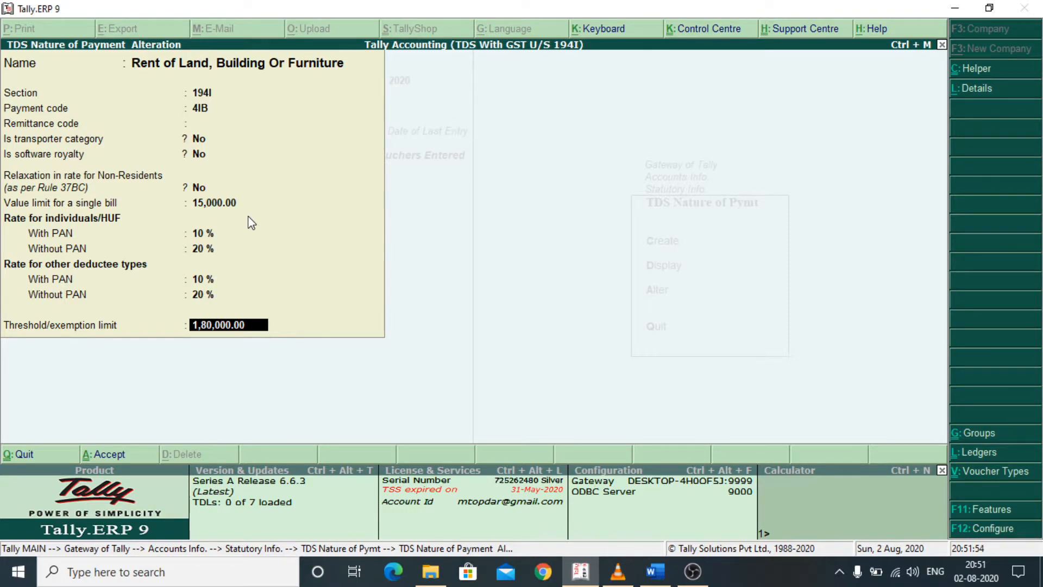
- Accept the rent nature of payment and return to the Gateway of Tally
key(Return)
key(Return)
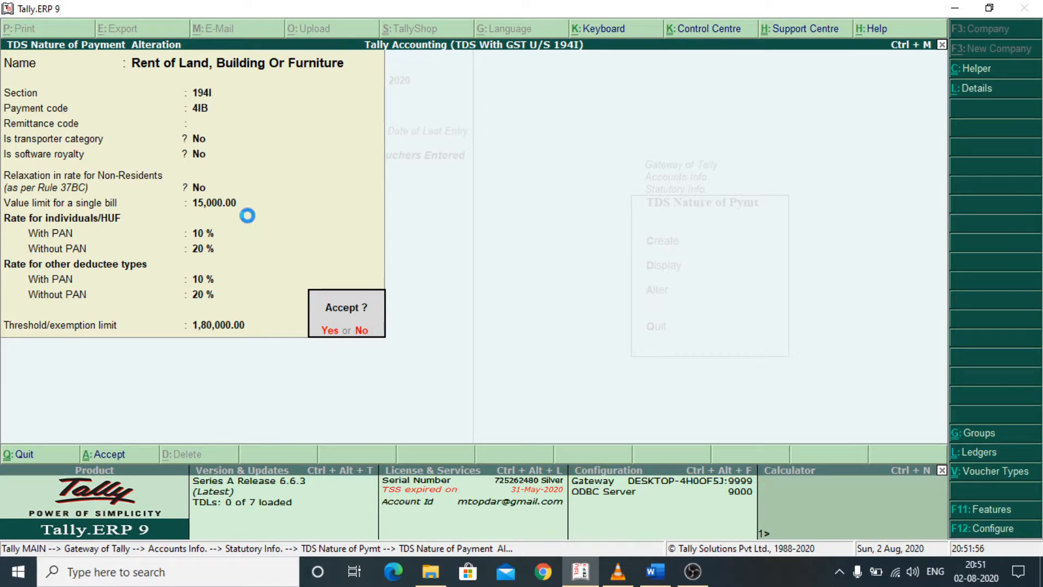
key(Escape)
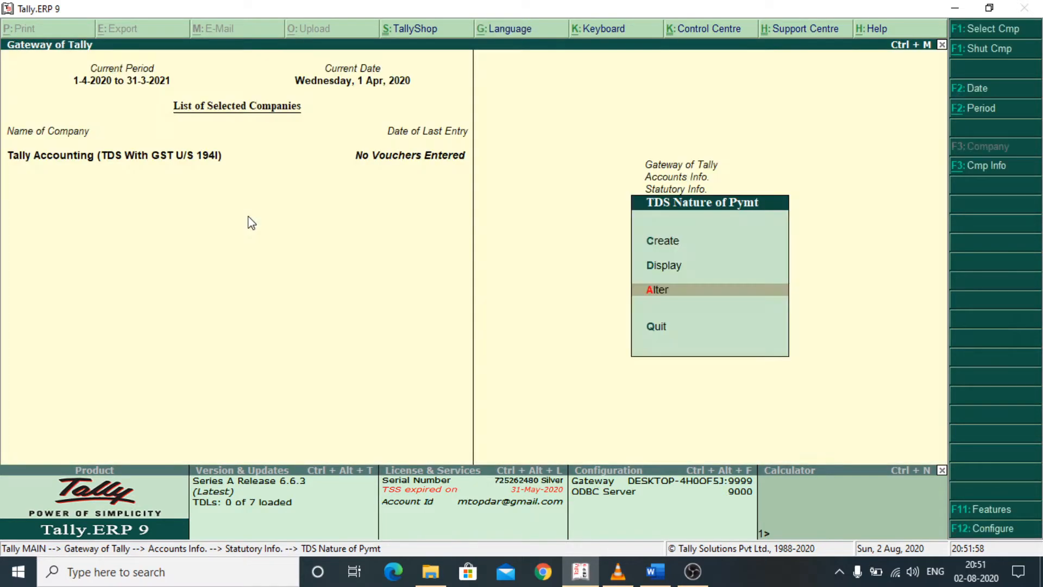
key(Escape)
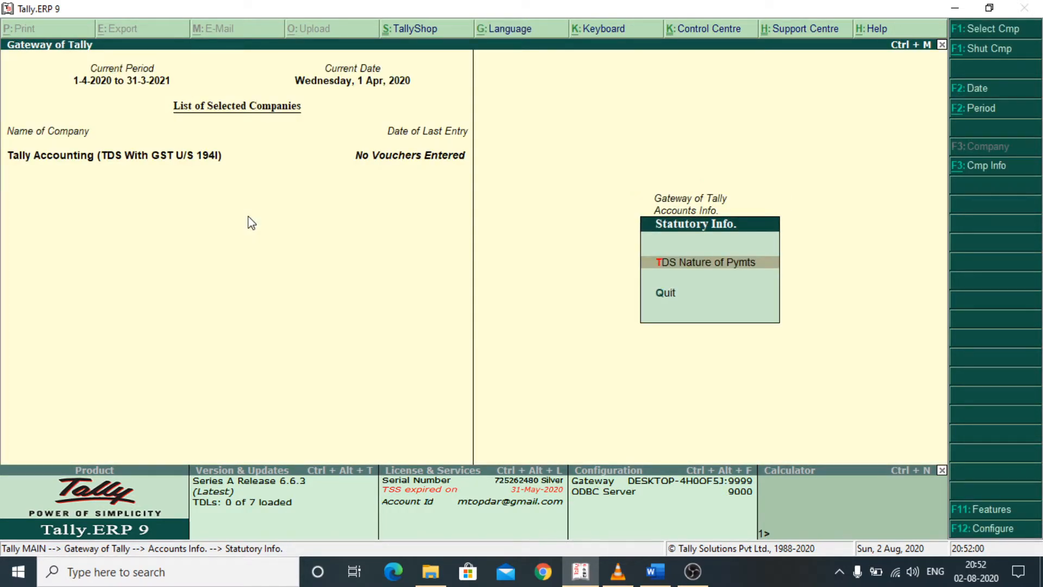
key(Escape)
key(Escape)
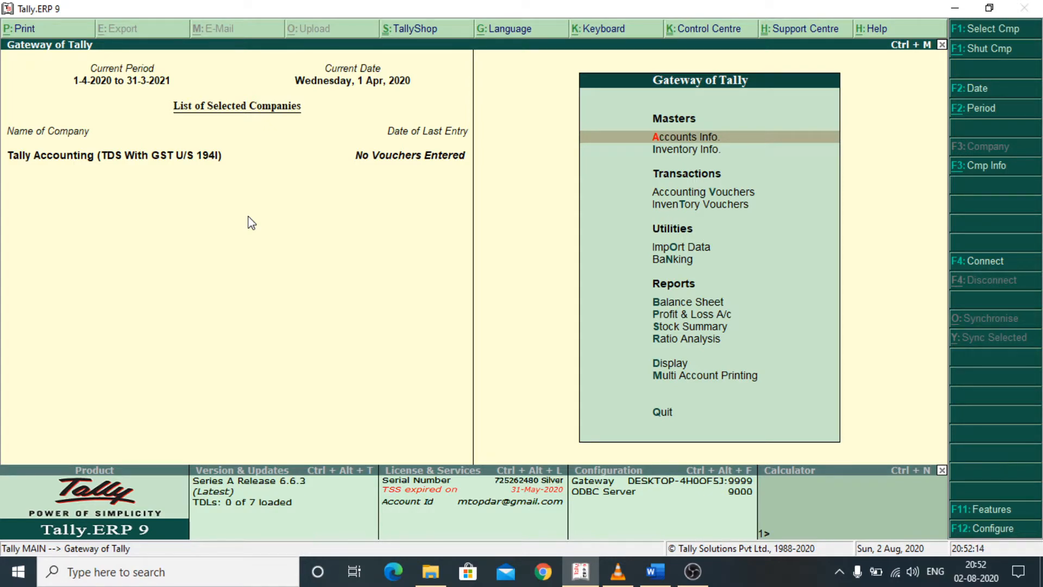
- Open the CGST ledger for alteration
key(Return)
key(Down)
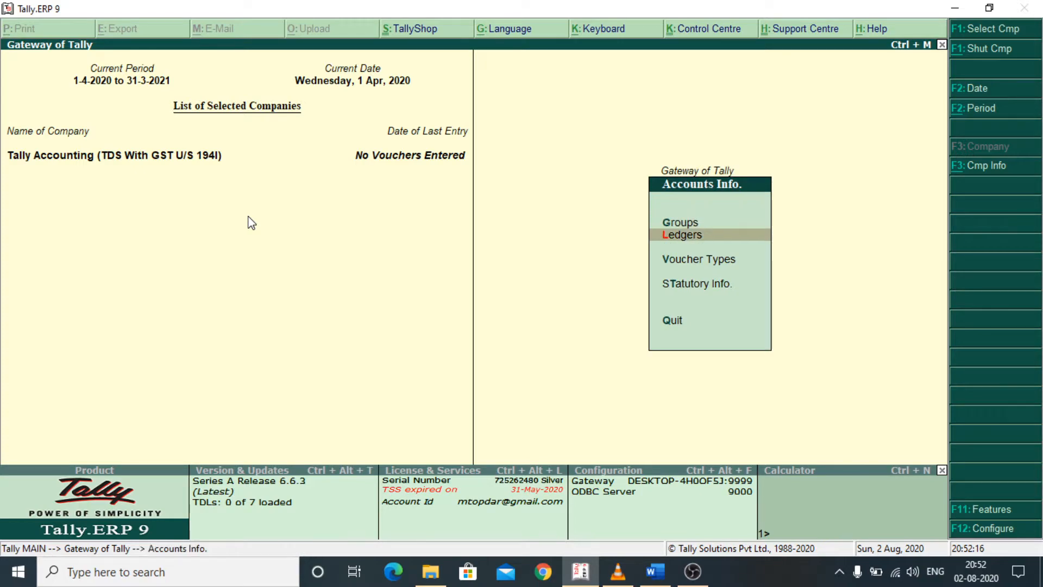
key(Return)
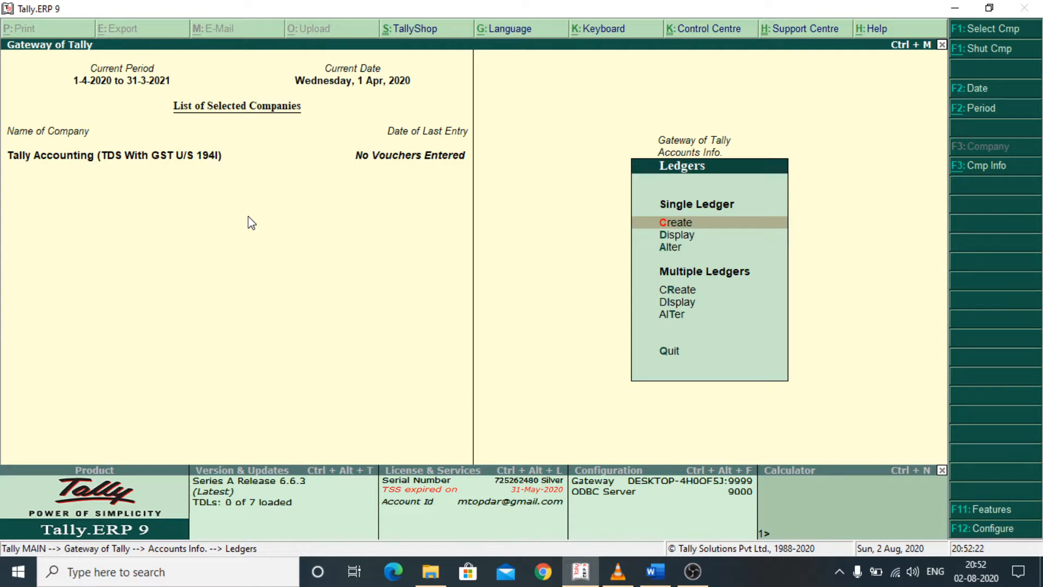
key(Down)
key(Down)
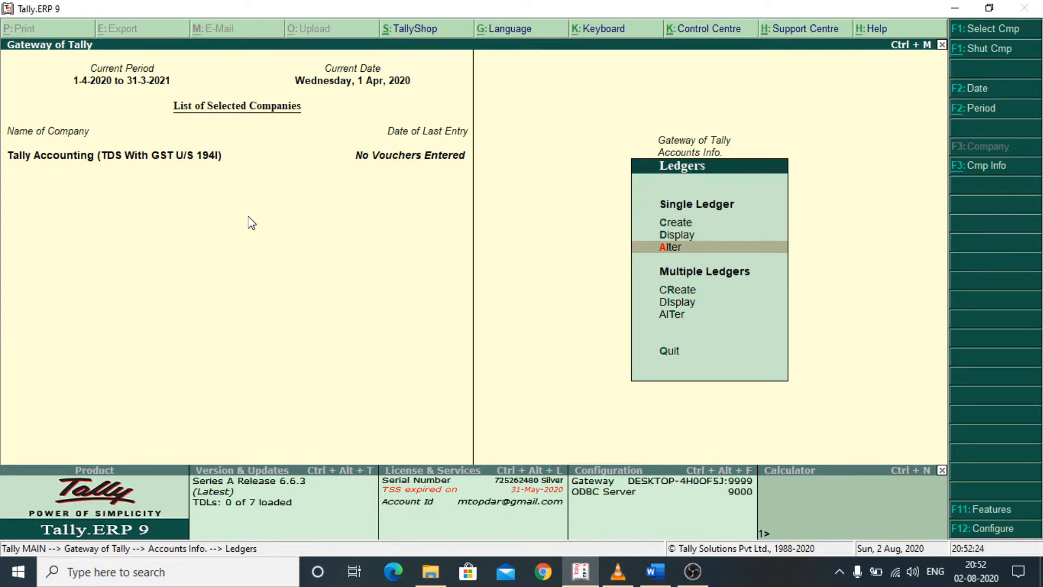
key(Return)
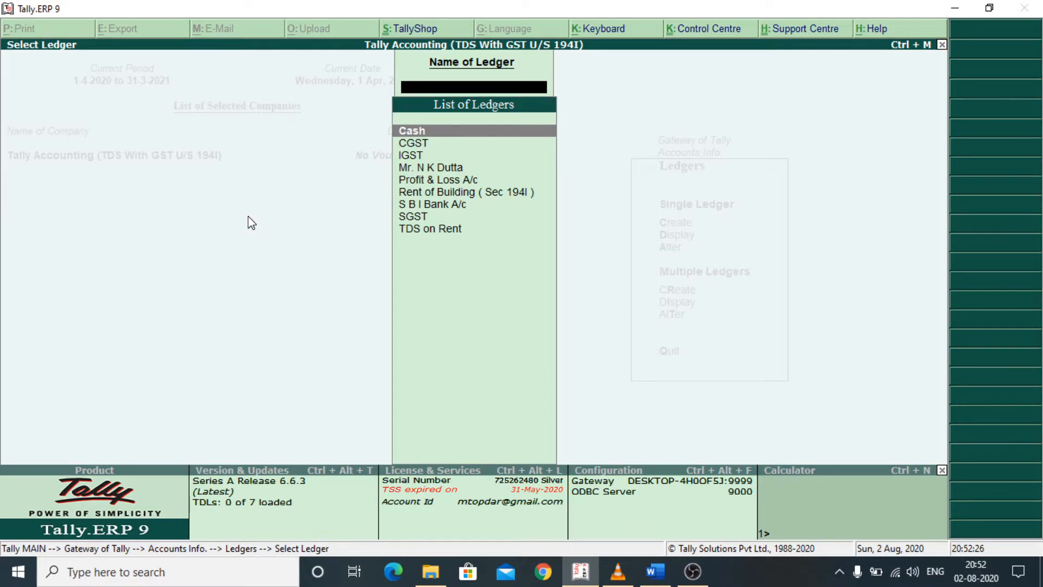
key(Down)
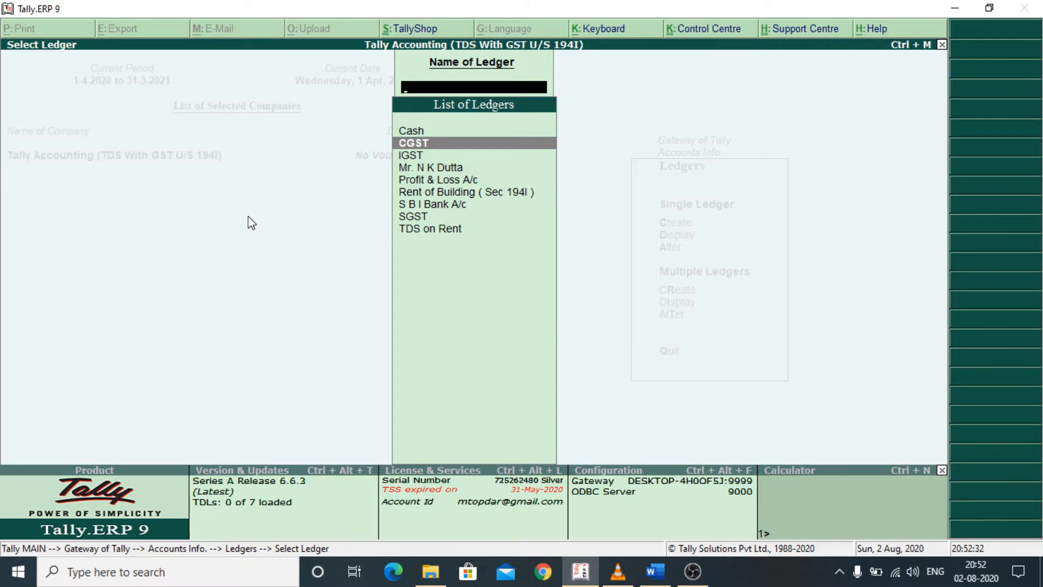
key(Return)
- Review the CGST ledger's duty type, tax type, rounding method and TDS applicability, and accept the ledger
key(Return)
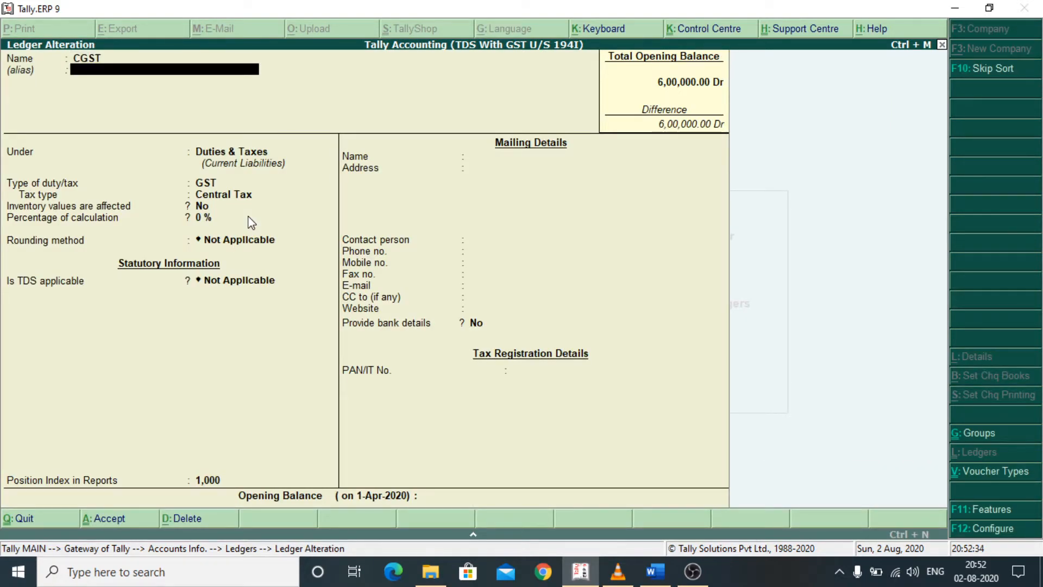
key(Return)
key(Return)
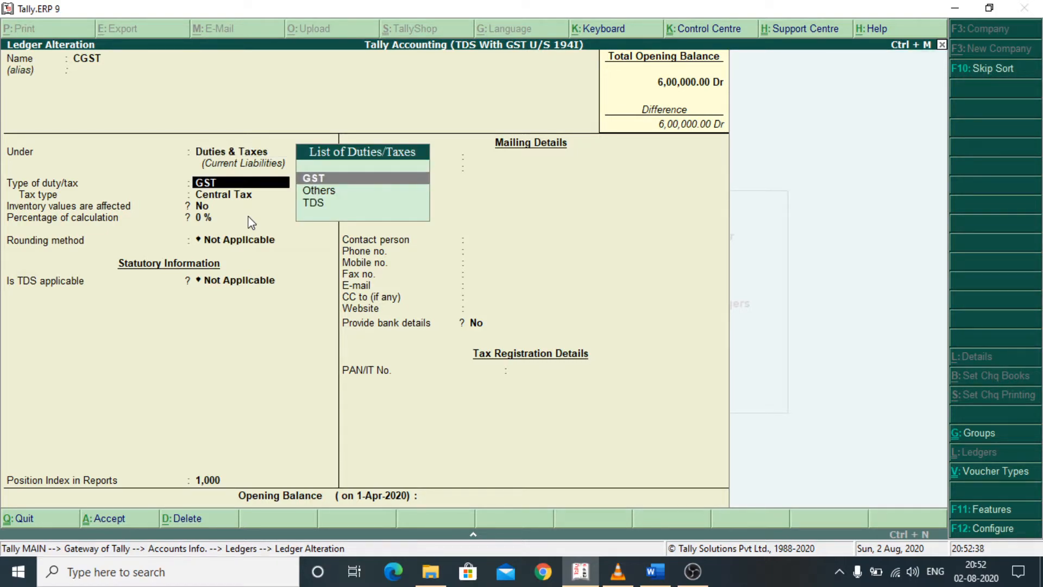
key(Return)
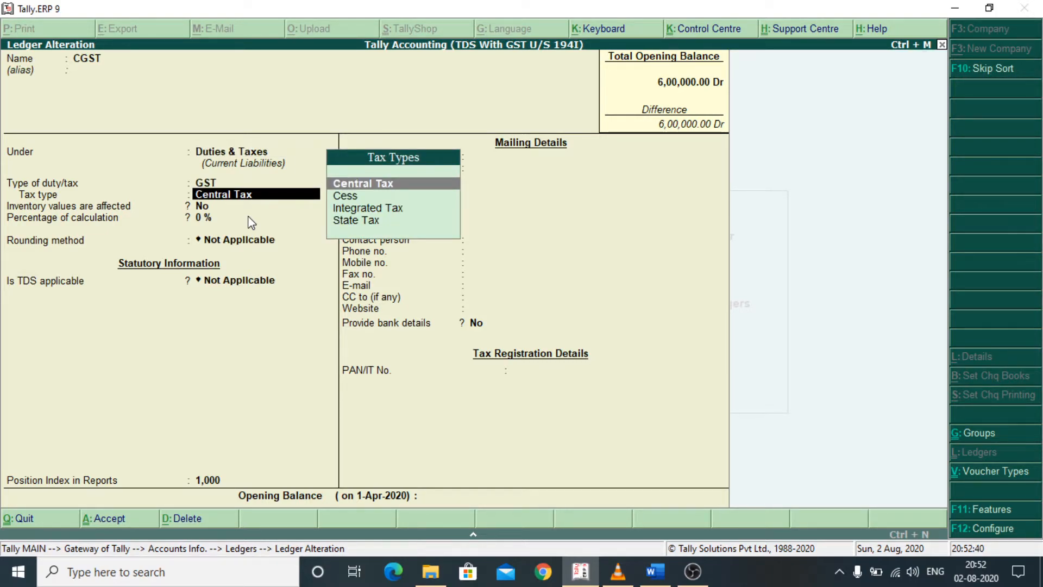
key(Return)
key(Return)
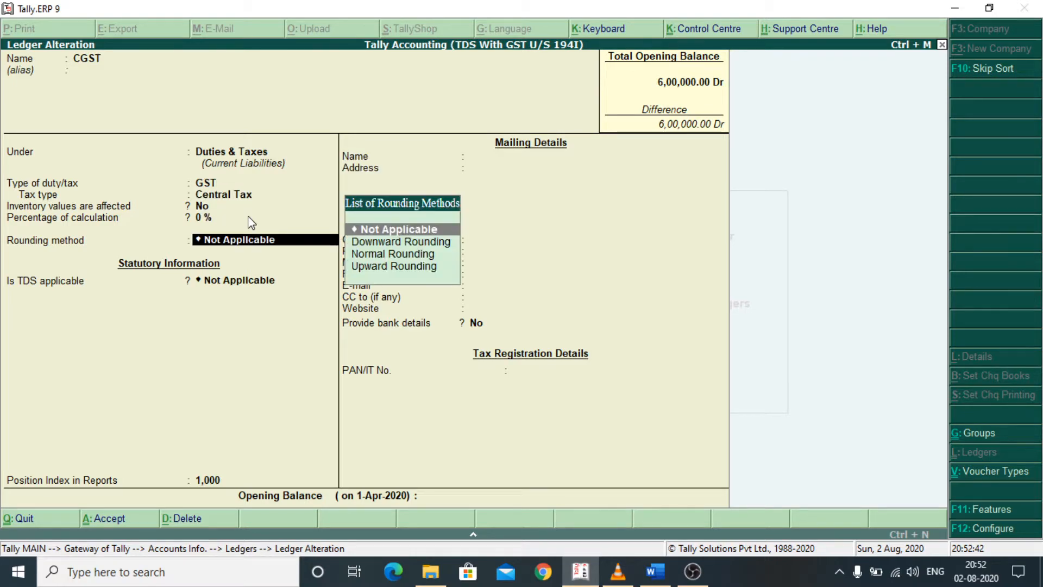
key(Return)
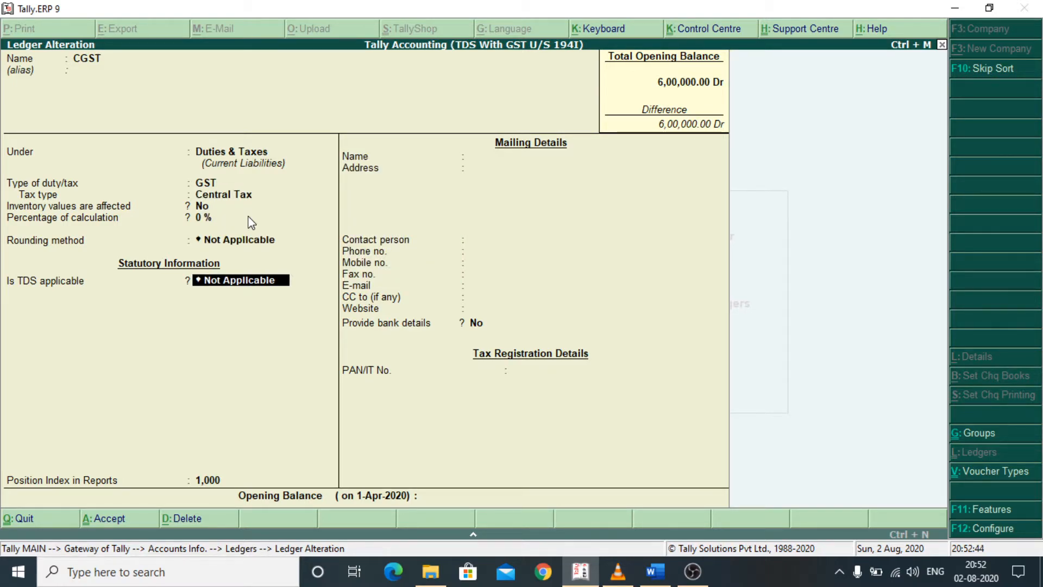
key(Return)
key(Return)
key(Return)
key(Return)
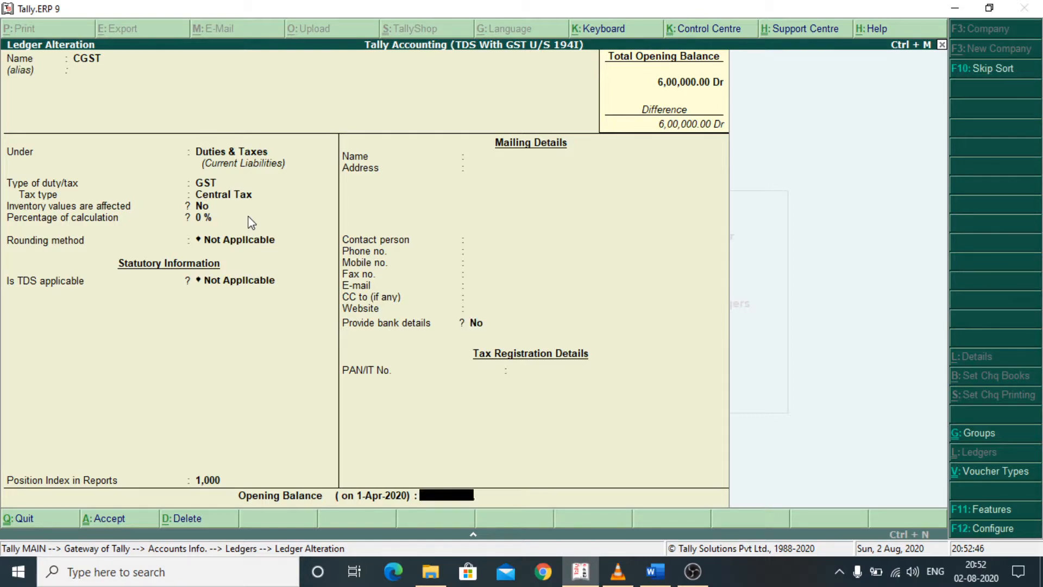
key(Return)
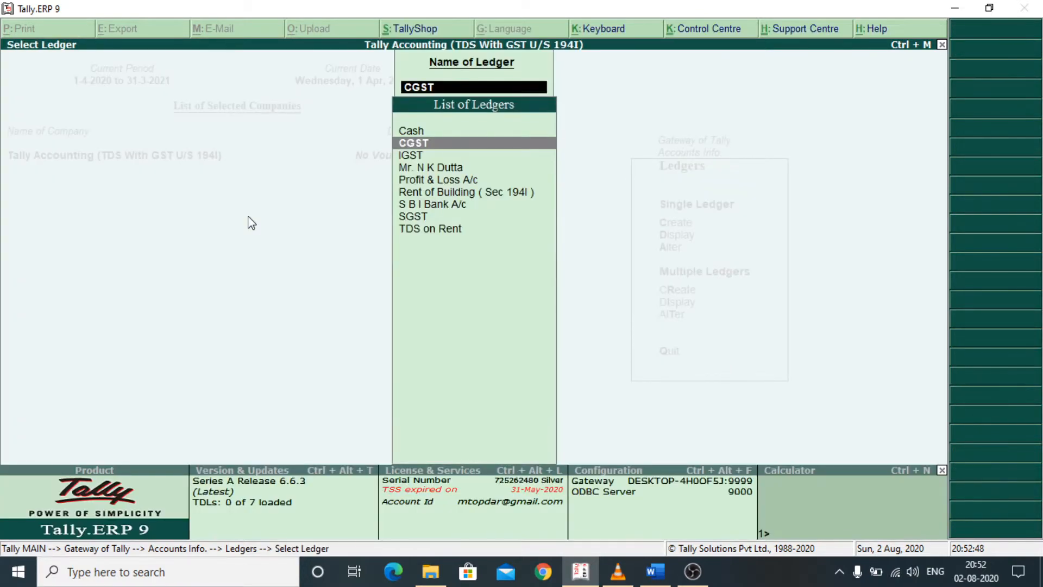
- Open the IGST ledger for alteration, review its tax settings and accept it
key(Down)
key(Return)
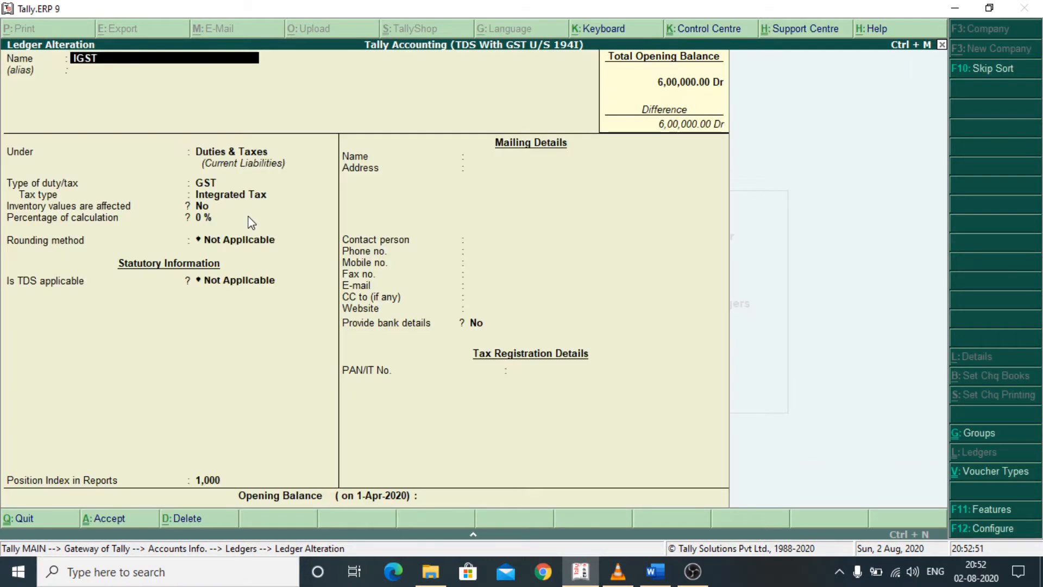
key(Return)
key(Return)
key(Return)
key(Return)
key(Return)
key(Return)
key(Return)
key(Return)
key(Return)
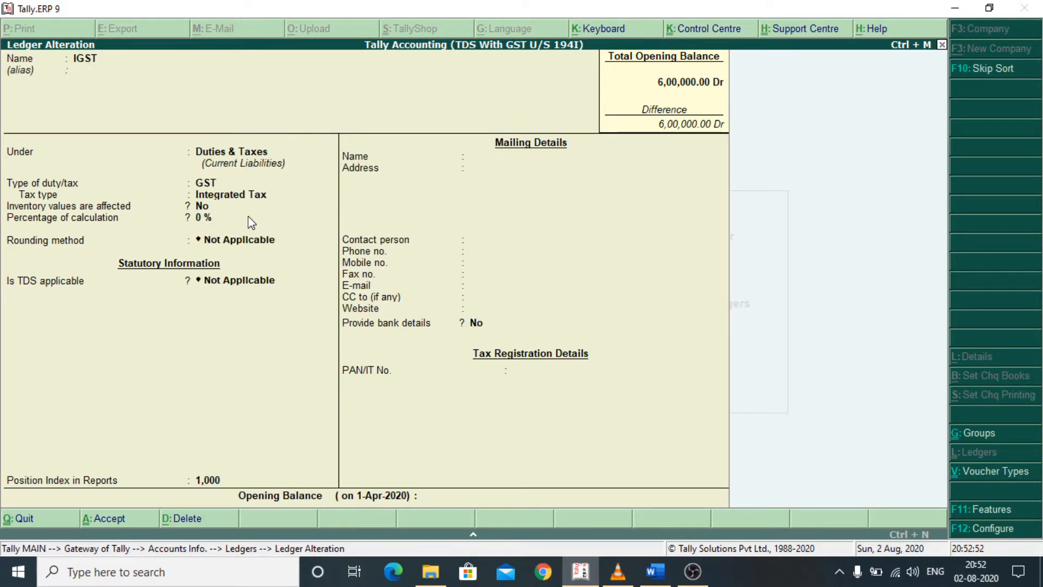
key(Return)
- Open the SGST ledger for alteration, check its tax type, calculation percentage and TDS applicability, and accept it
key(Down)
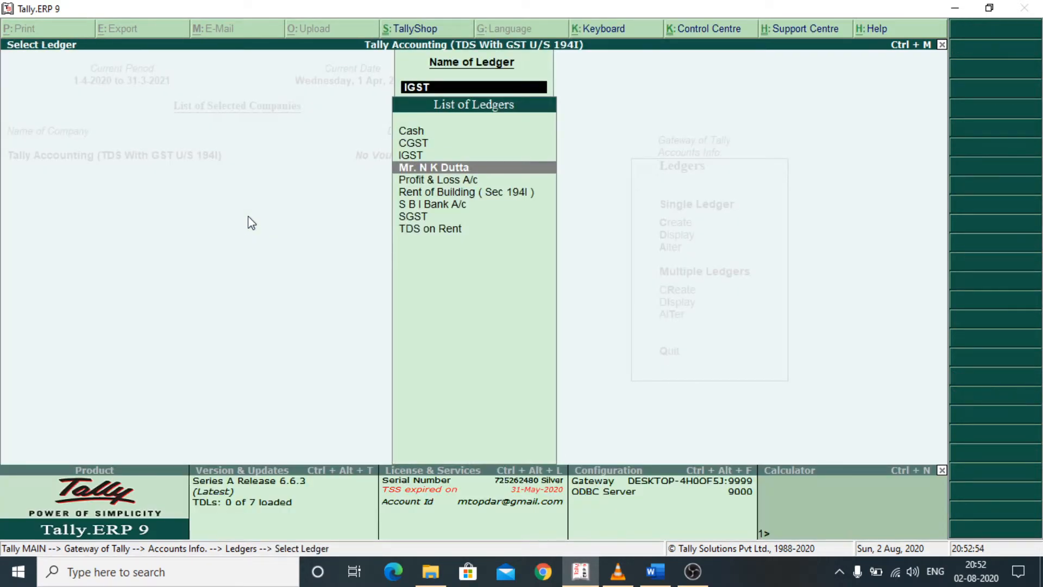
key(Down)
key(Down)
key(Down)
key(Down)
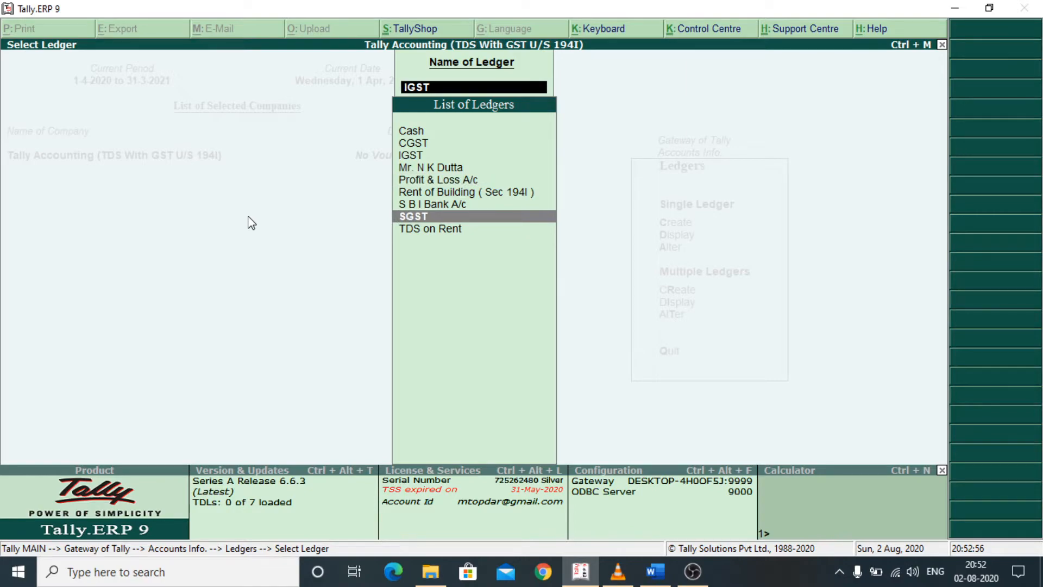
key(Return)
key(Return)
key(Return)
key(Return)
key(Return)
key(Return)
key(Return)
key(Return)
key(Return)
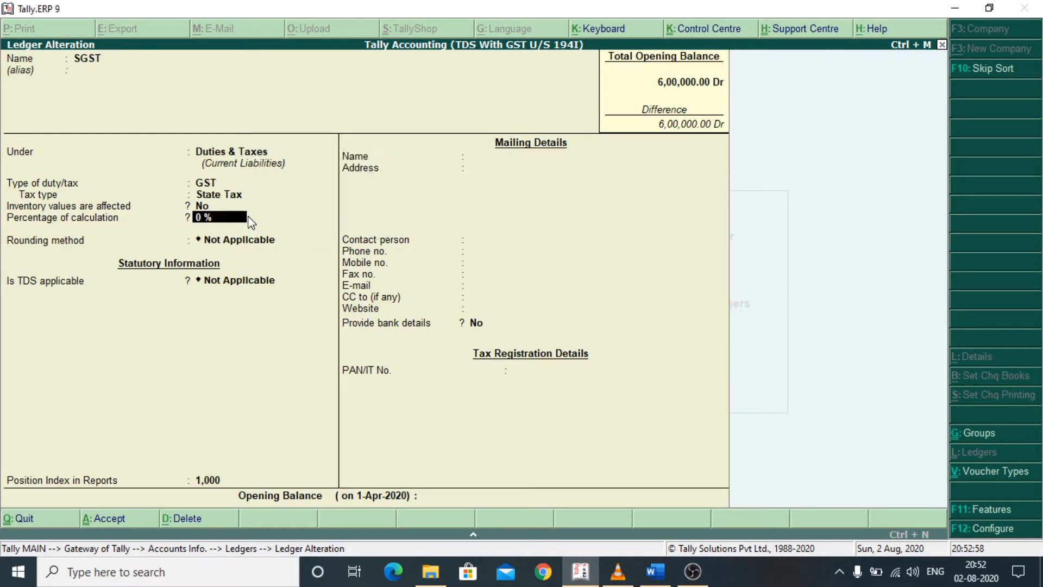
key(Return)
key(Return)
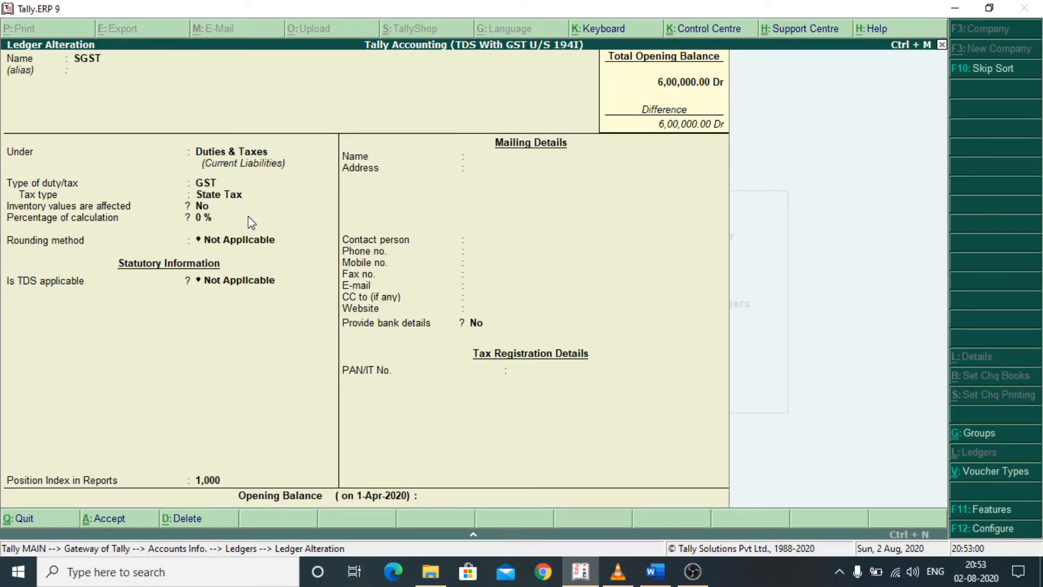
key(Return)
key(Return)
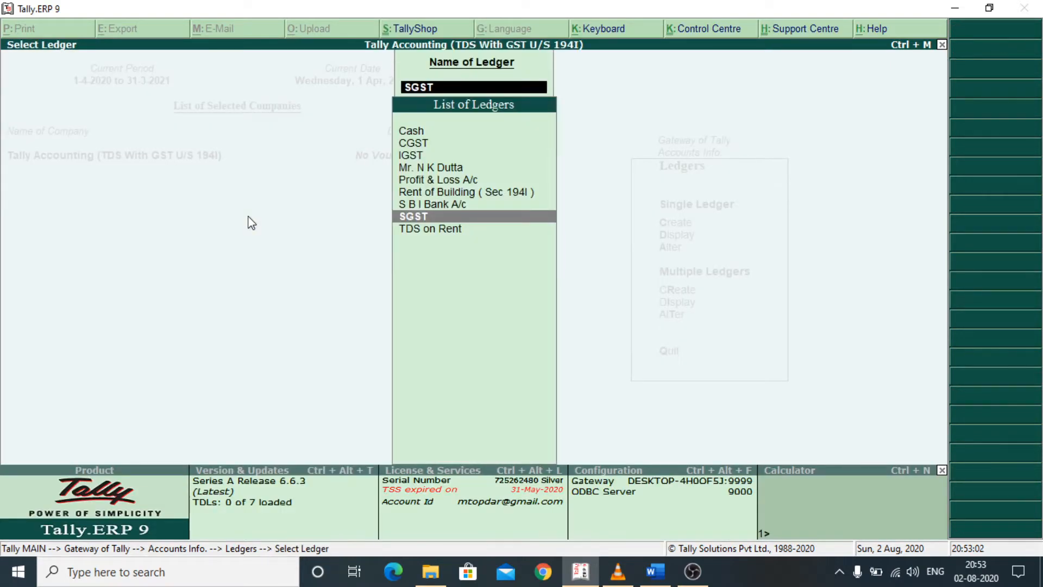
- Open the "Rent of Building ( Sec 194I )" ledger for alteration
key(Up)
key(Up)
key(Up)
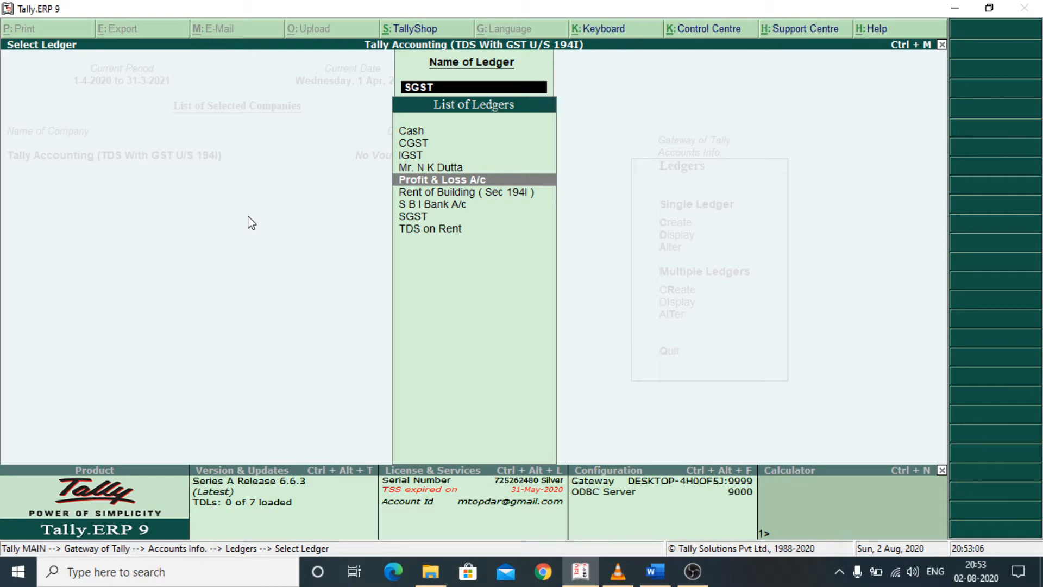
key(Down)
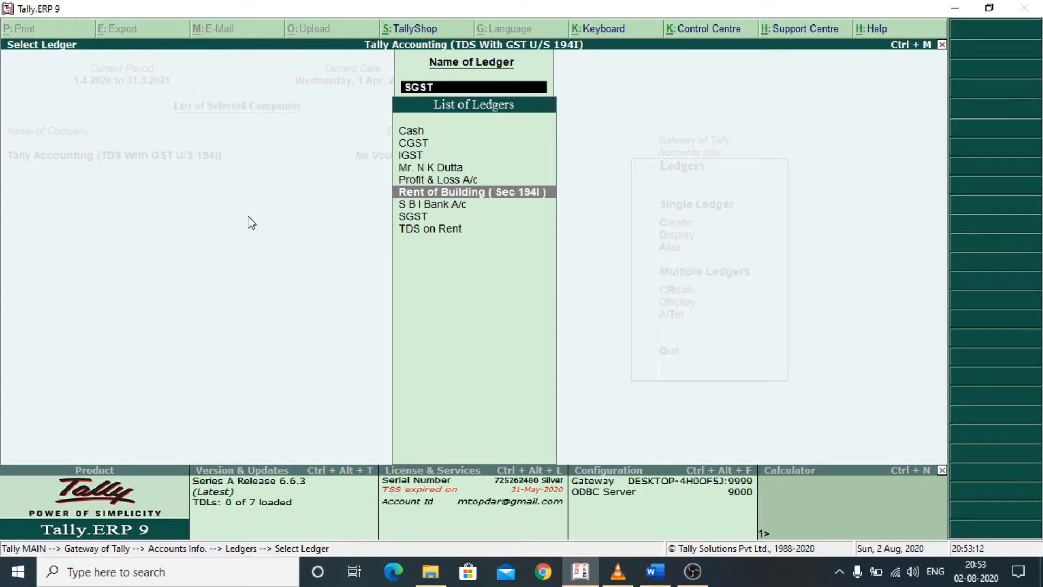
key(Return)
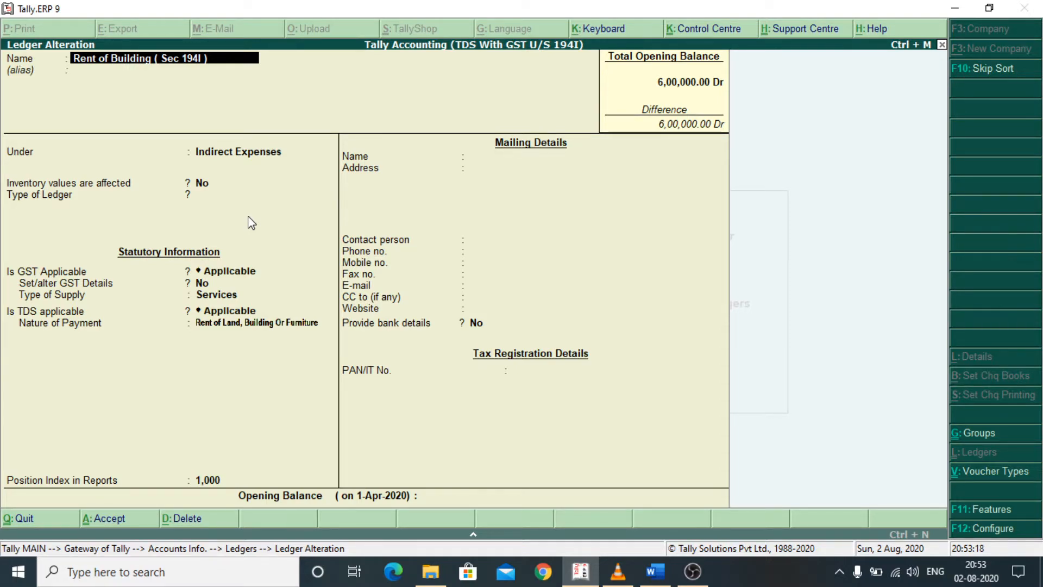
- Keep the rent ledger under Indirect Expenses with inventory values not affected, and set its type of ledger to Not Applicable
key(Return)
key(Return)
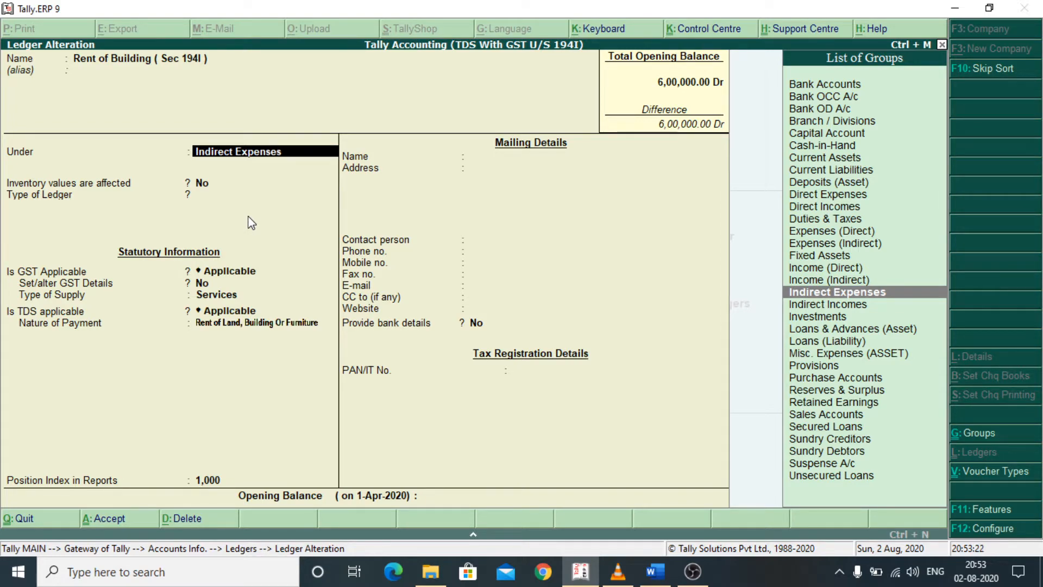
key(Return)
key(Return)
key(Return)
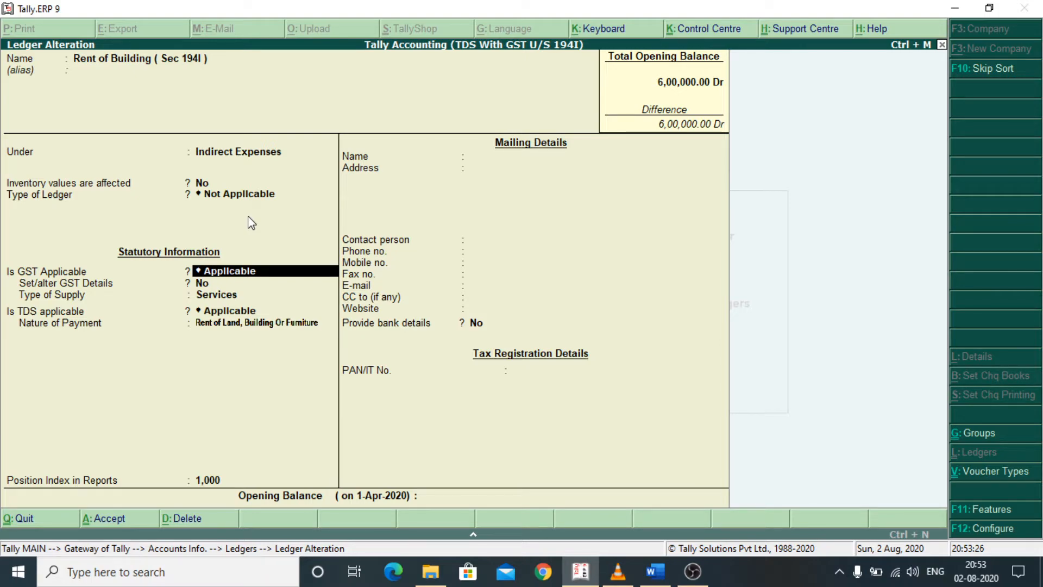
- Open the rent ledger's GST details, keeping HSN/SAC 123456, nature of transaction Not Applicable and taxability as Taxable
key(Return)
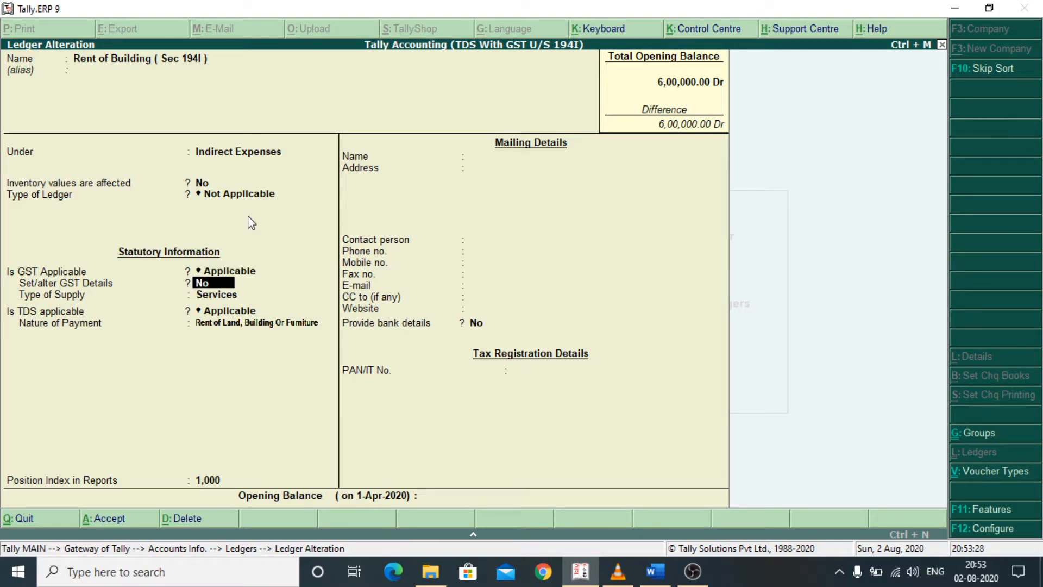
key(y)
key(Return)
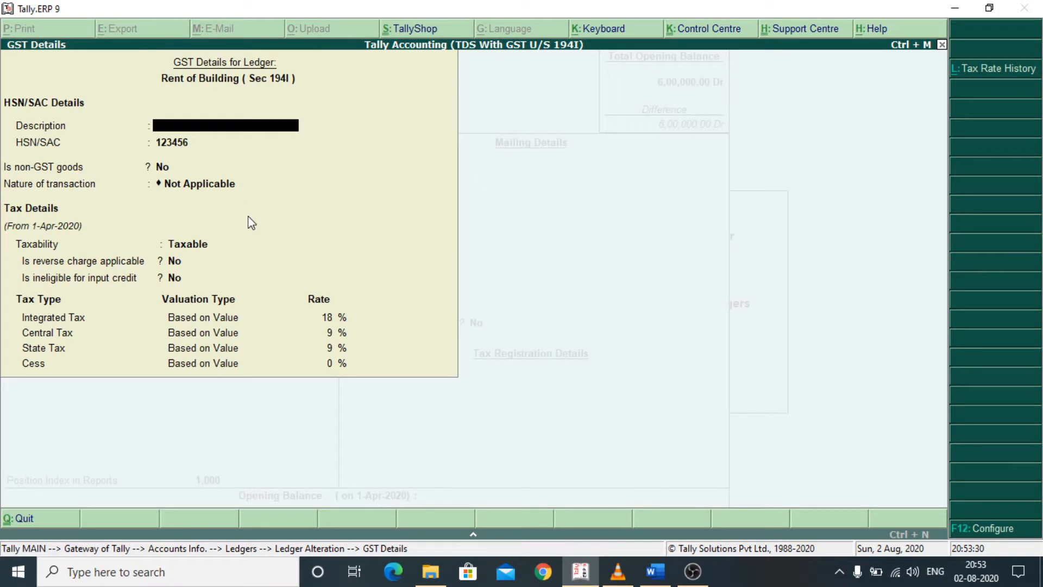
key(Return)
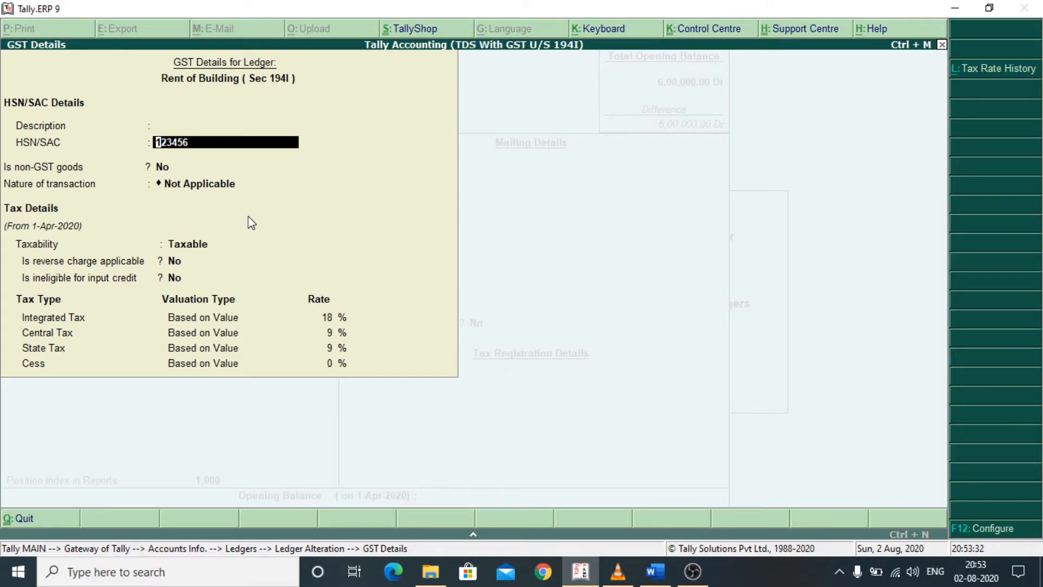
key(Return)
- Keep reverse charge and input credit ineligibility at No, keep integrated tax at 18%, and accept the GST details
key(Return)
key(Return)
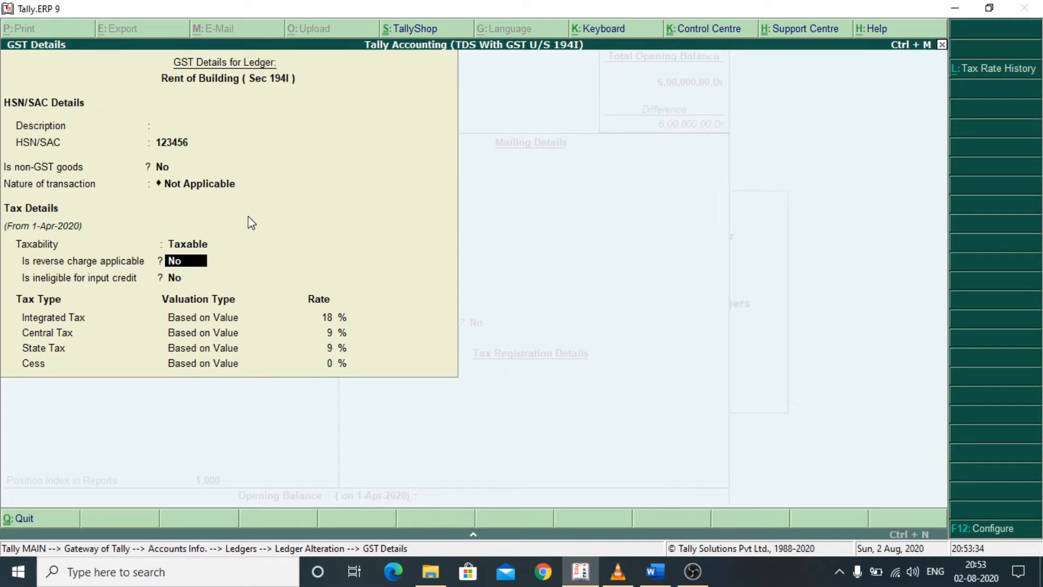
key(Return)
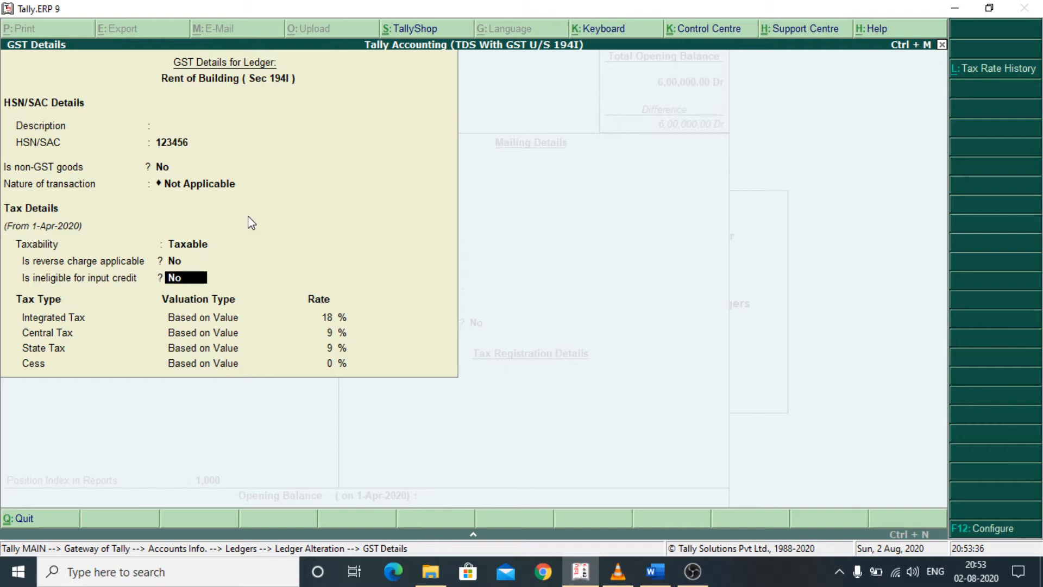
key(Return)
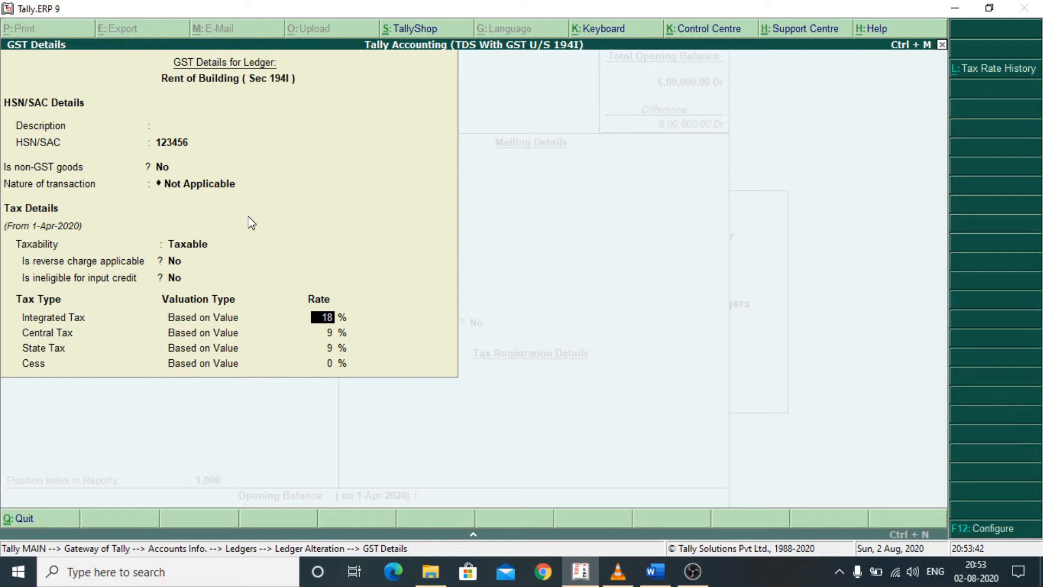
key(Return)
key(Return)
key(Return)
key(Return)
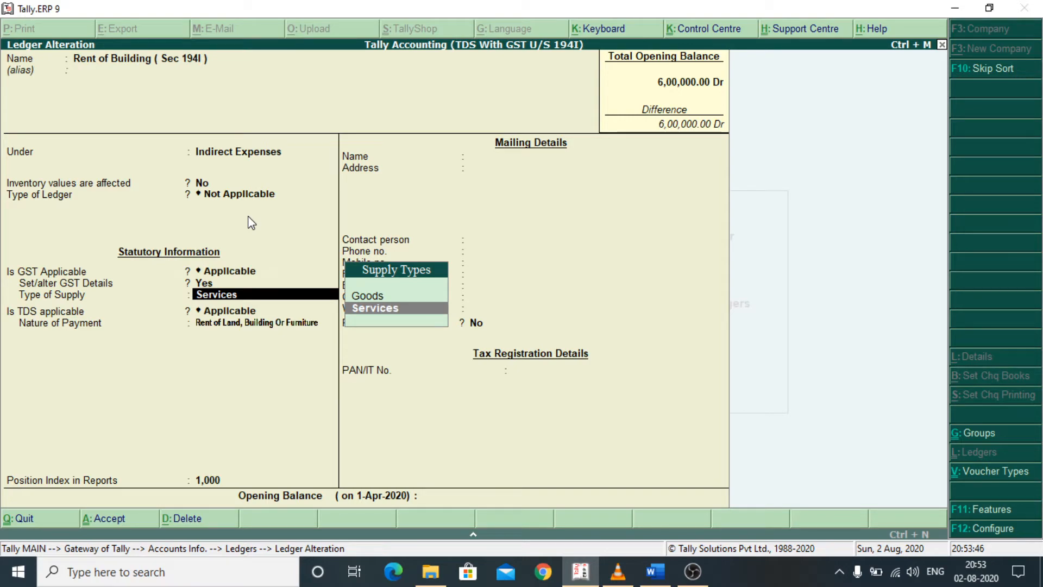
- Keep the supply type as Services and TDS applicable for Rent of Land, Building Or Furniture, and accept the rent ledger
key(Return)
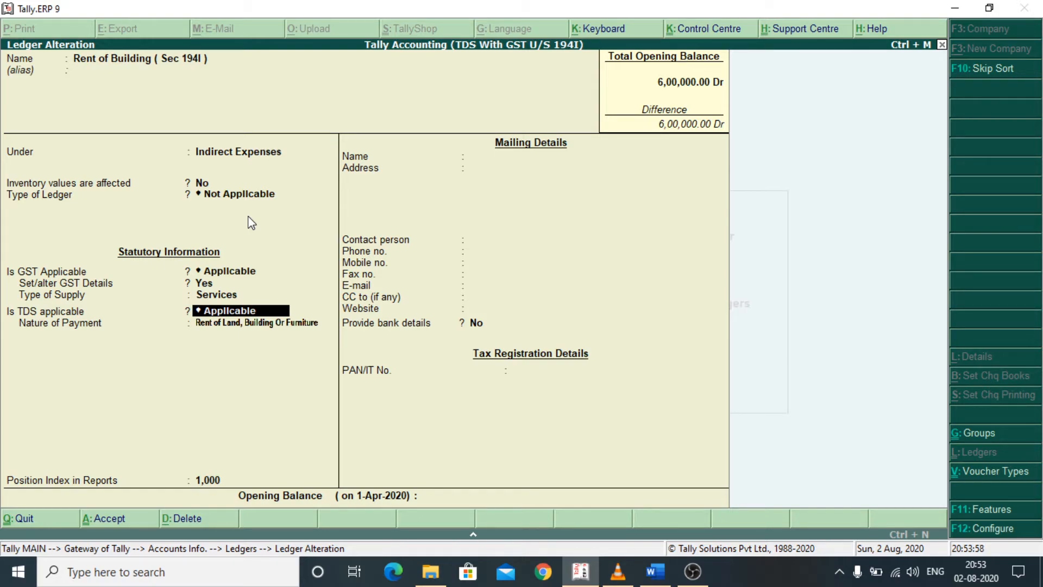
key(Return)
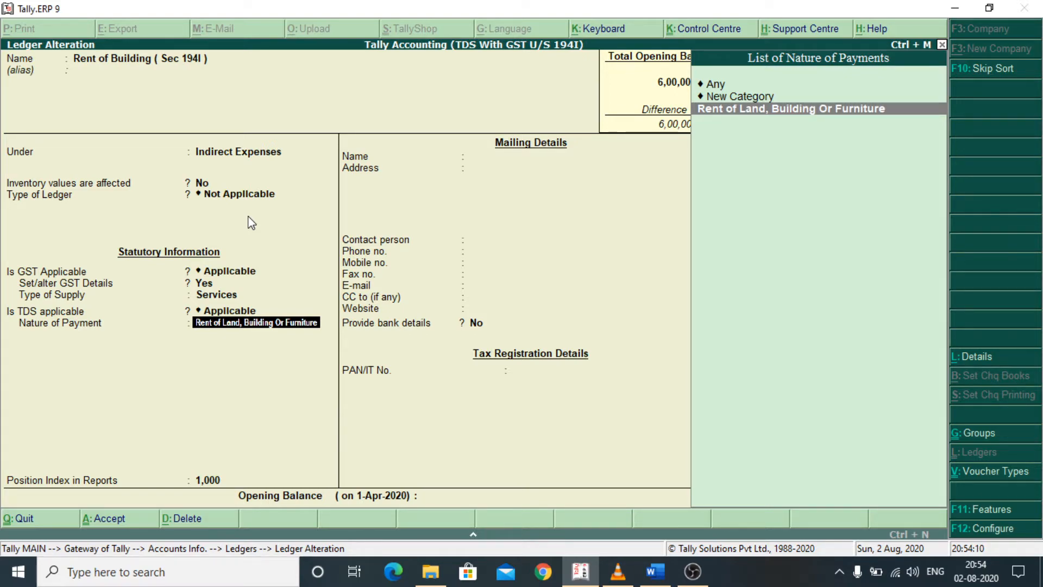
key(Return)
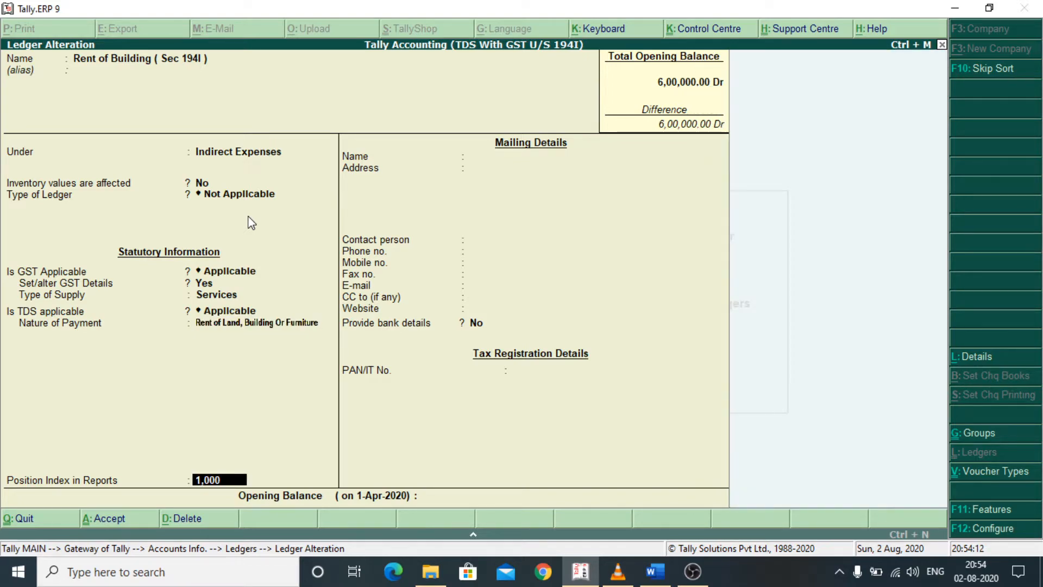
key(Return)
key(Return)
key(Return)
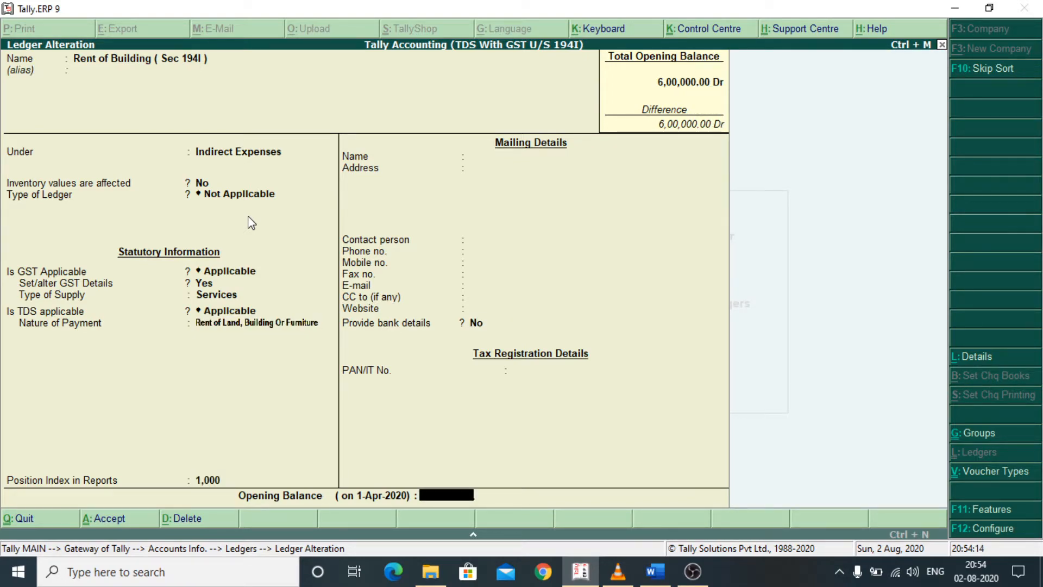
key(Return)
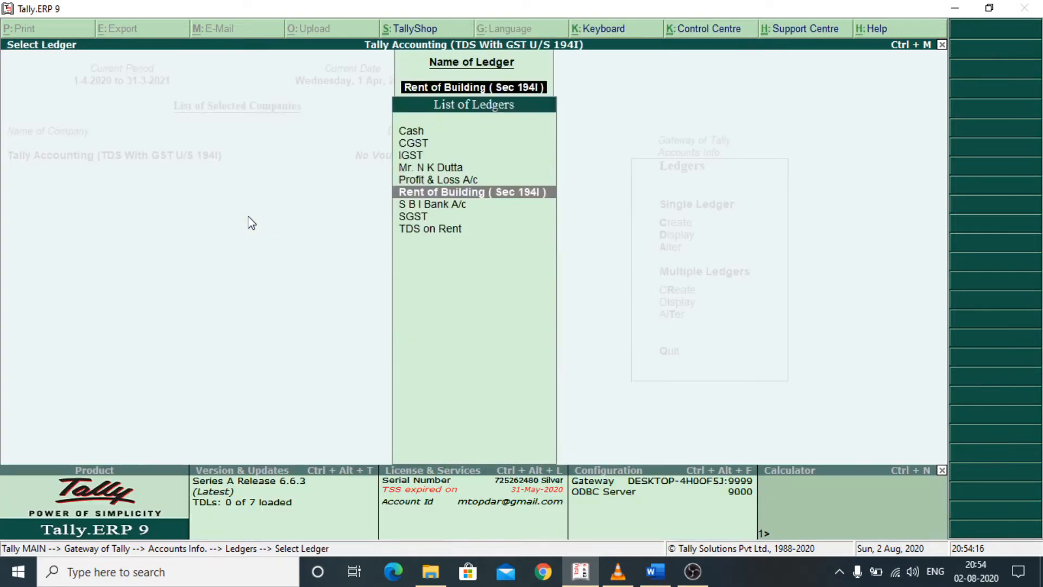
- Open the landlord's ledger for alteration, keeping it under Sundry Creditors with bill-by-bill balances maintained and no default credit period
key(Up)
key(Up)
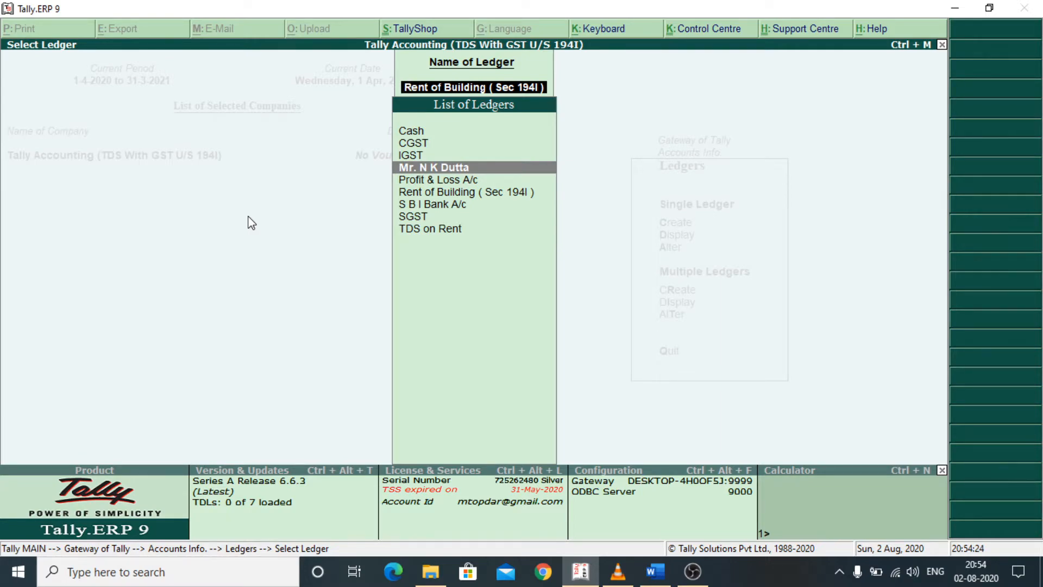
key(Return)
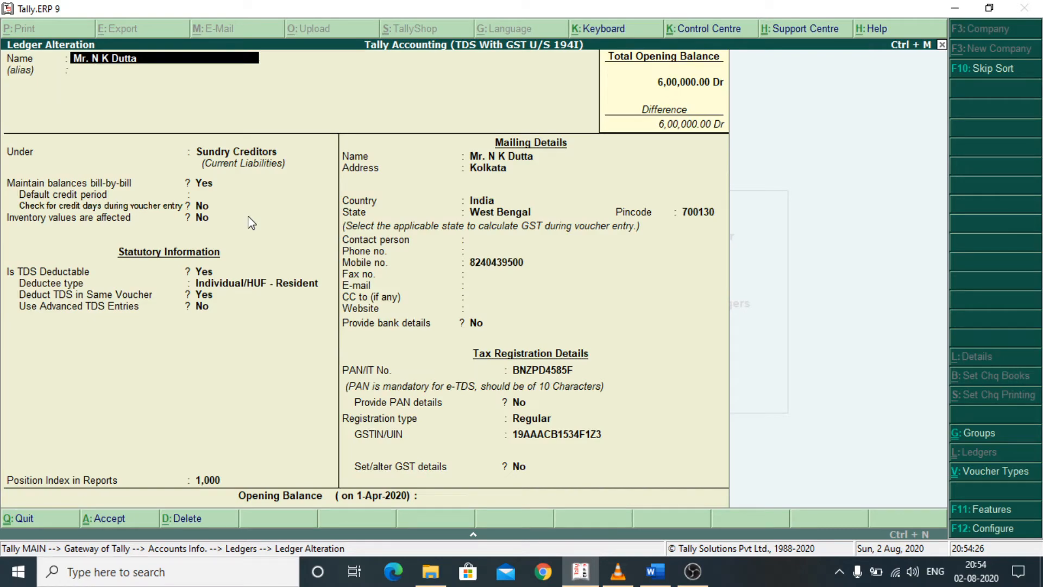
key(Return)
key(Return)
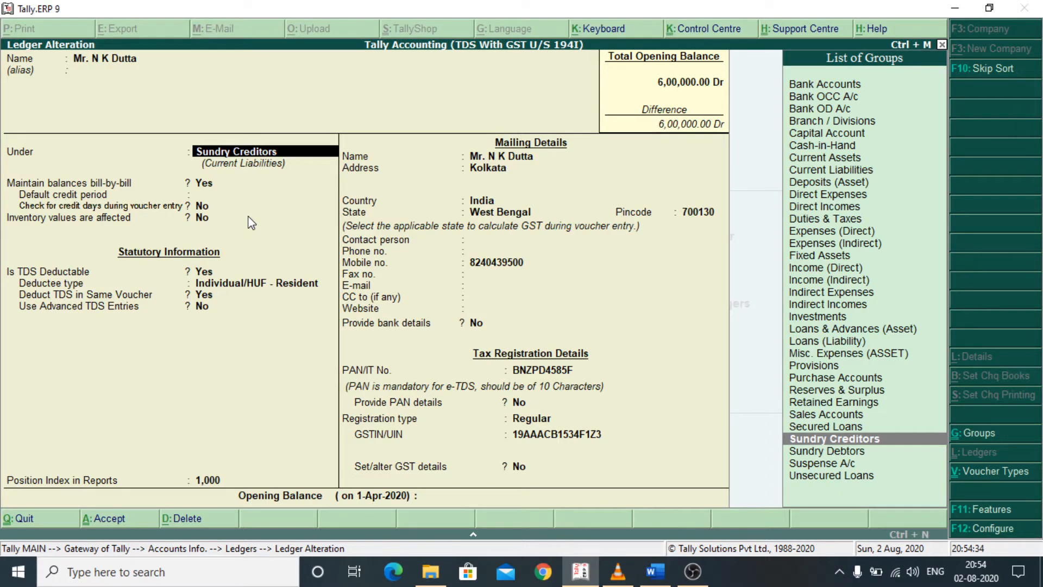
key(Return)
key(Return)
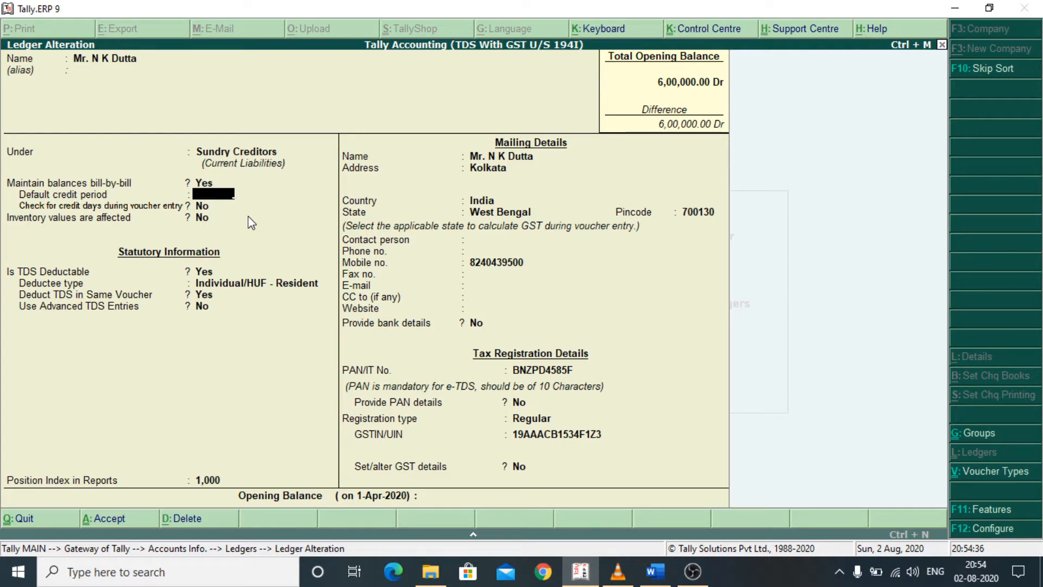
key(Return)
key(Return)
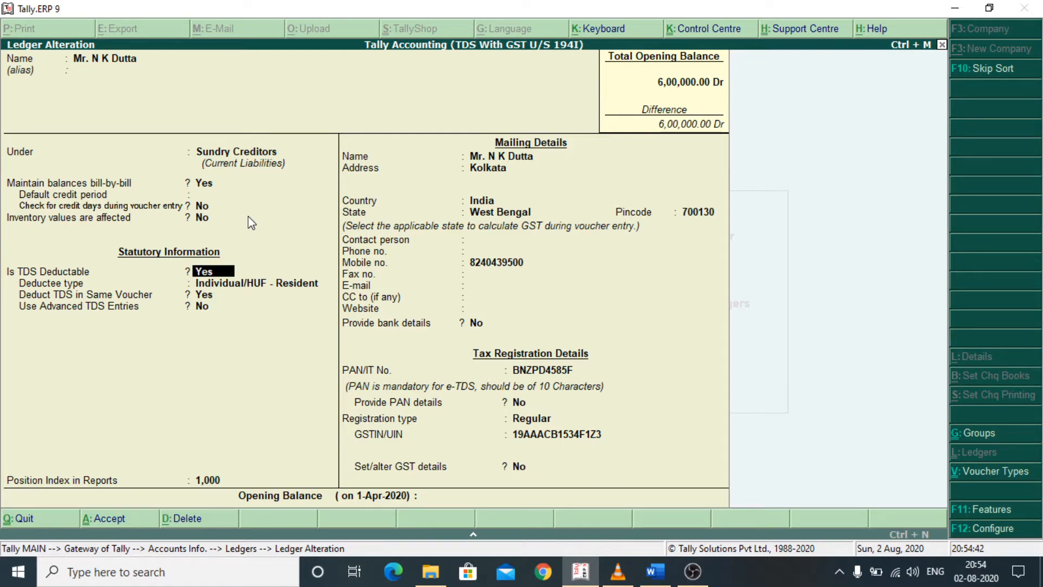
- Keep TDS deductible for deductee type Individual/HUF - Resident, deducted in the same voucher for Rent of Land, Building Or Furniture
key(Return)
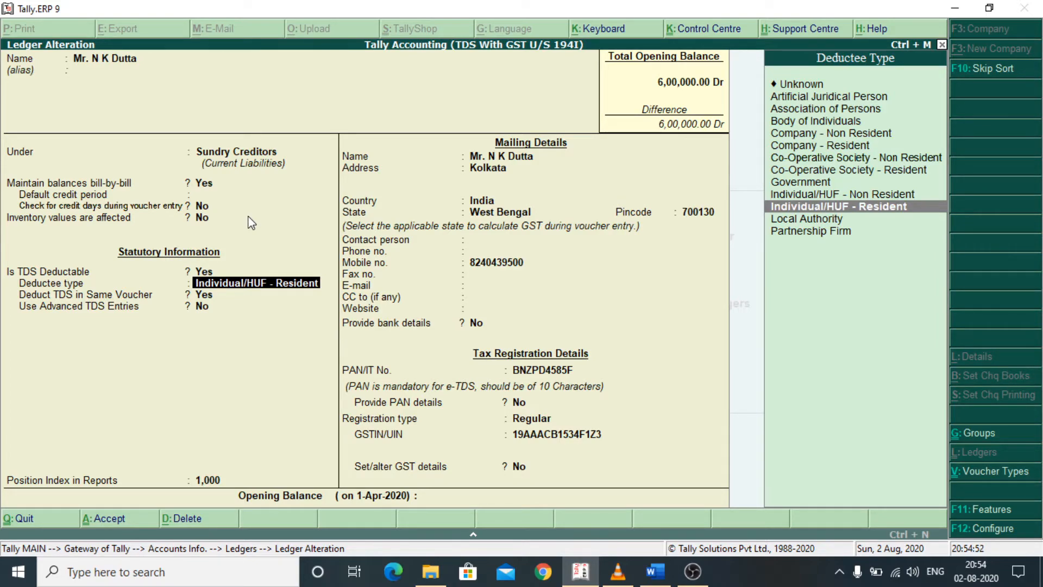
key(Return)
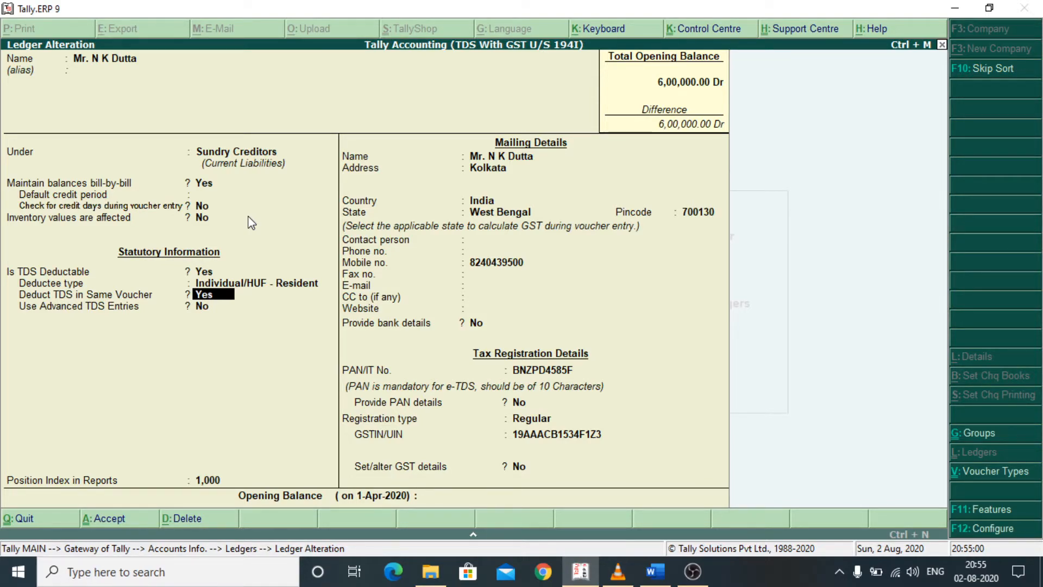
key(Return)
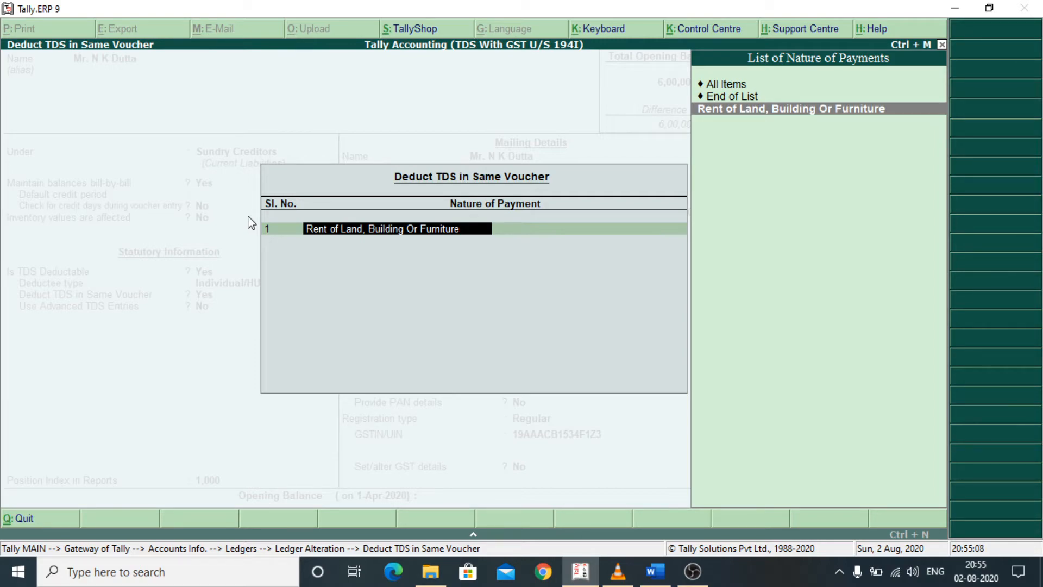
key(Return)
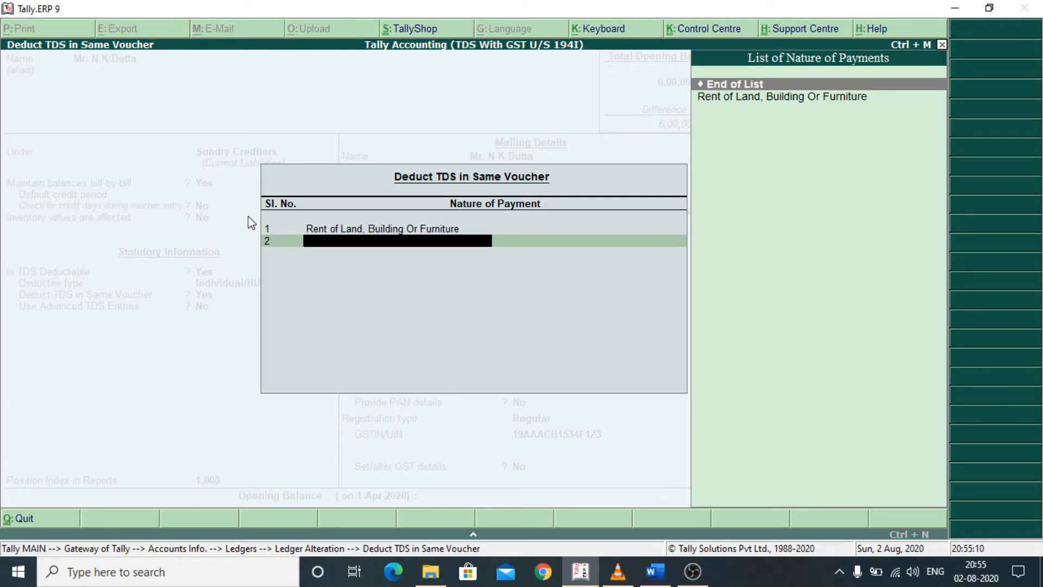
key(Return)
- Review the landlord ledger's position index, mailing and contact details, and bank details option, up to the PAN field
key(Return)
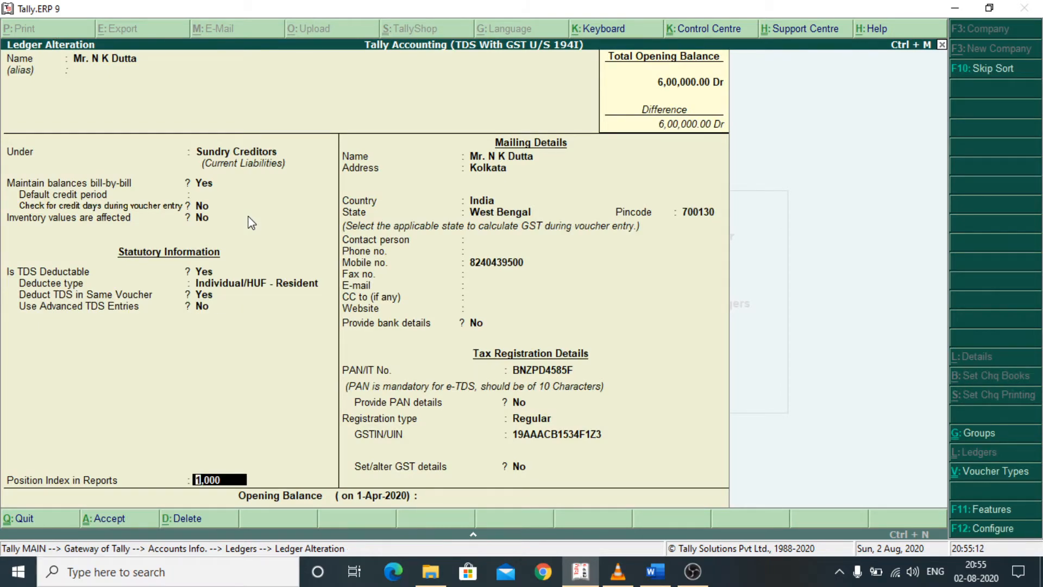
key(Return)
key(Return)
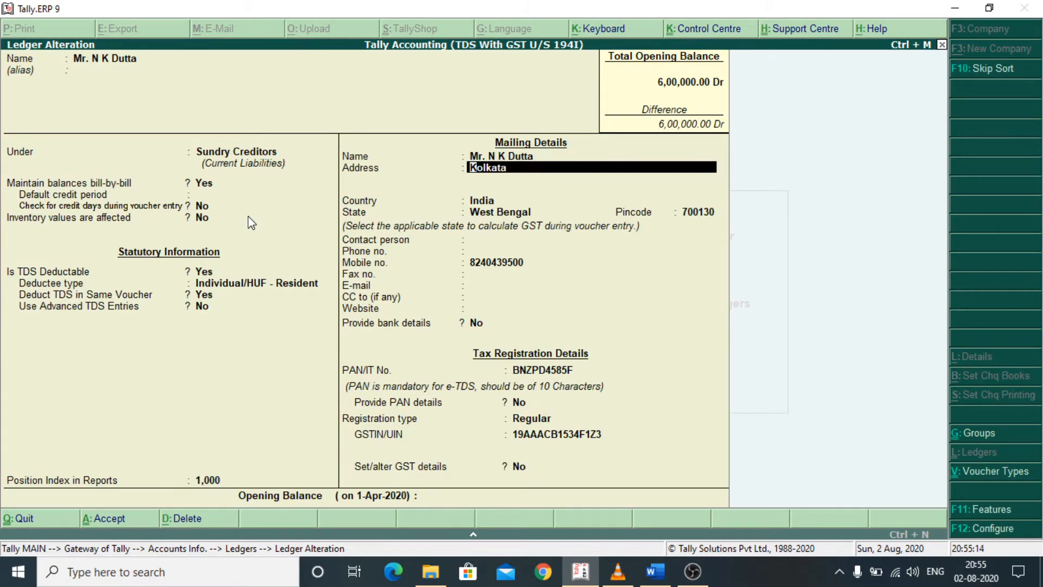
key(Return)
key(Return)
key(Return)
key(Return)
key(Return)
key(Return)
key(Return)
key(Return)
key(Return)
key(Return)
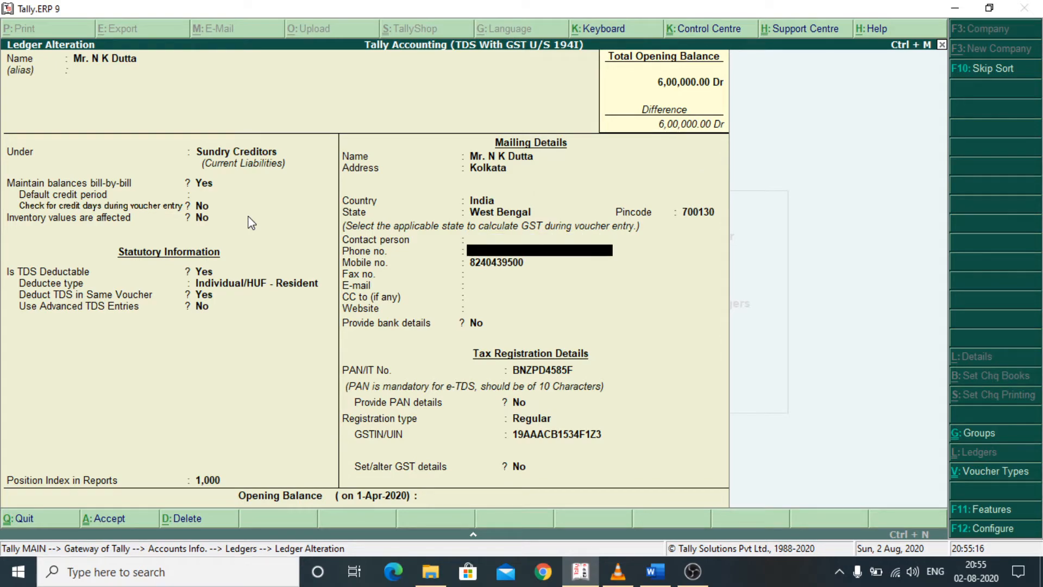
key(Return)
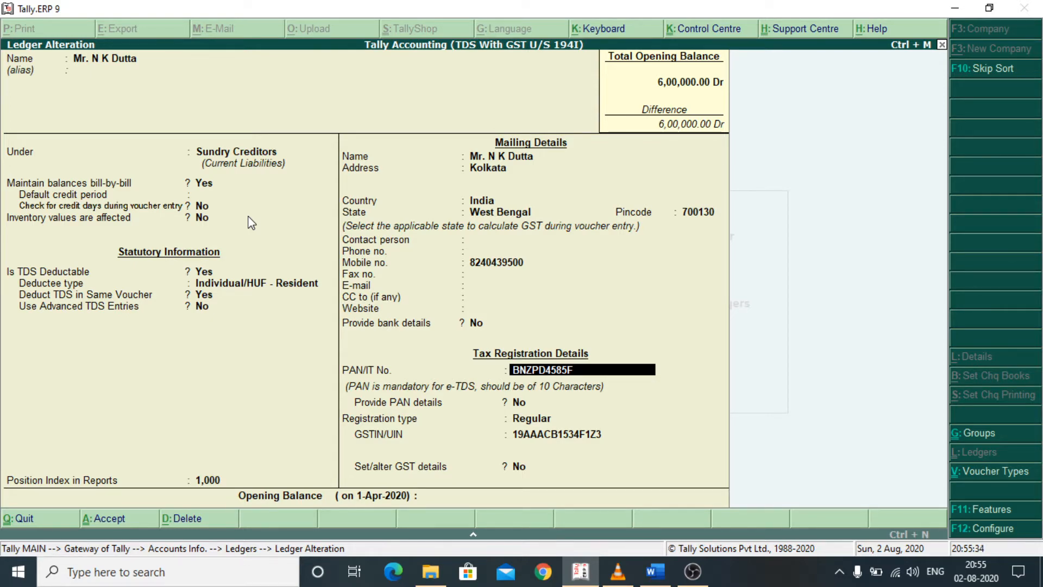
- Set Provide PAN details to Yes for the landlord and accept the name on the PAN
key(Return)
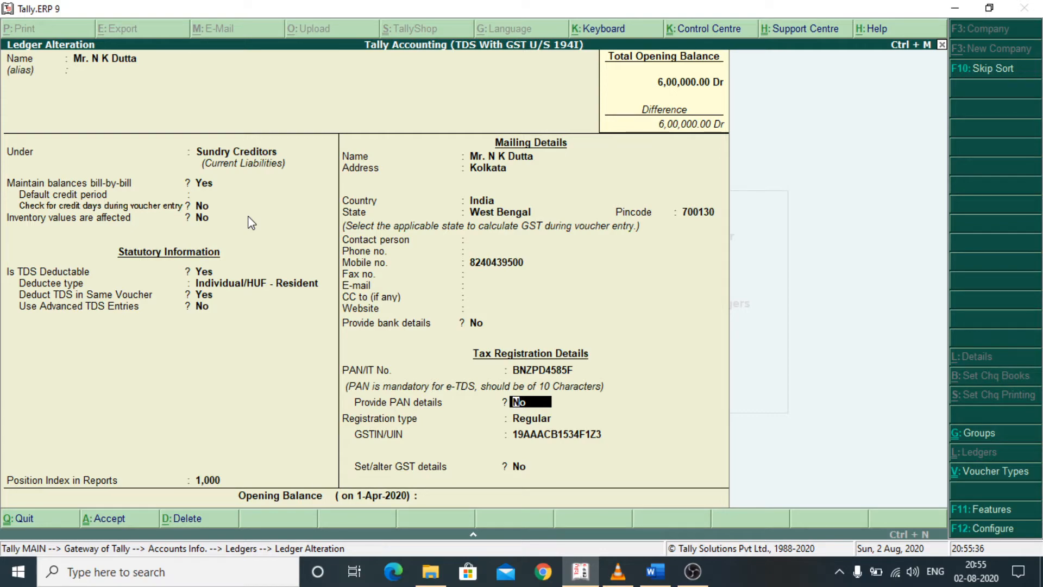
key(y)
key(Return)
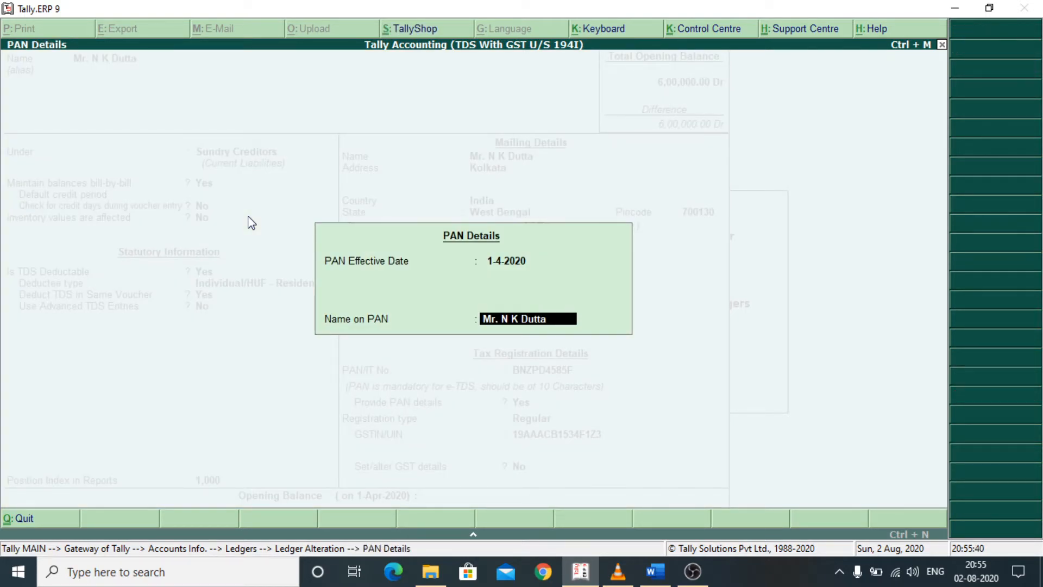
key(Return)
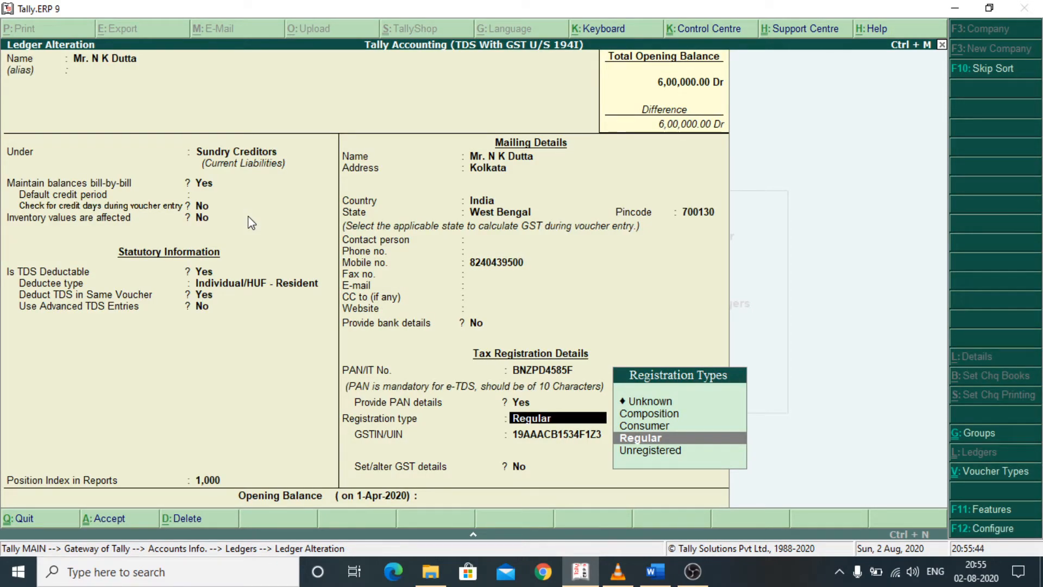
- Keep the landlord's registration type as Regular with the existing GSTIN and accept the ledger
key(Return)
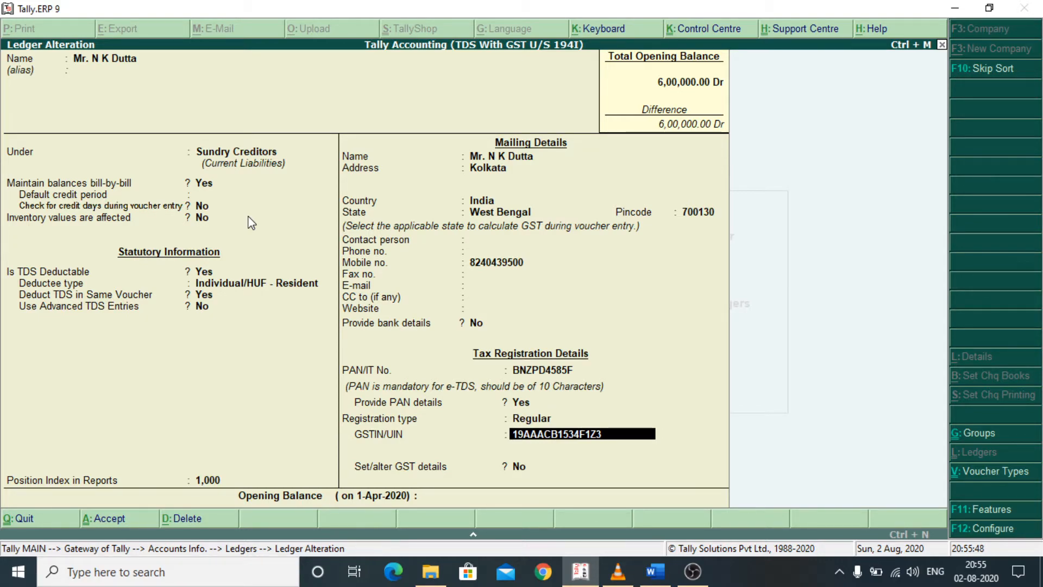
key(Return)
key(Return)
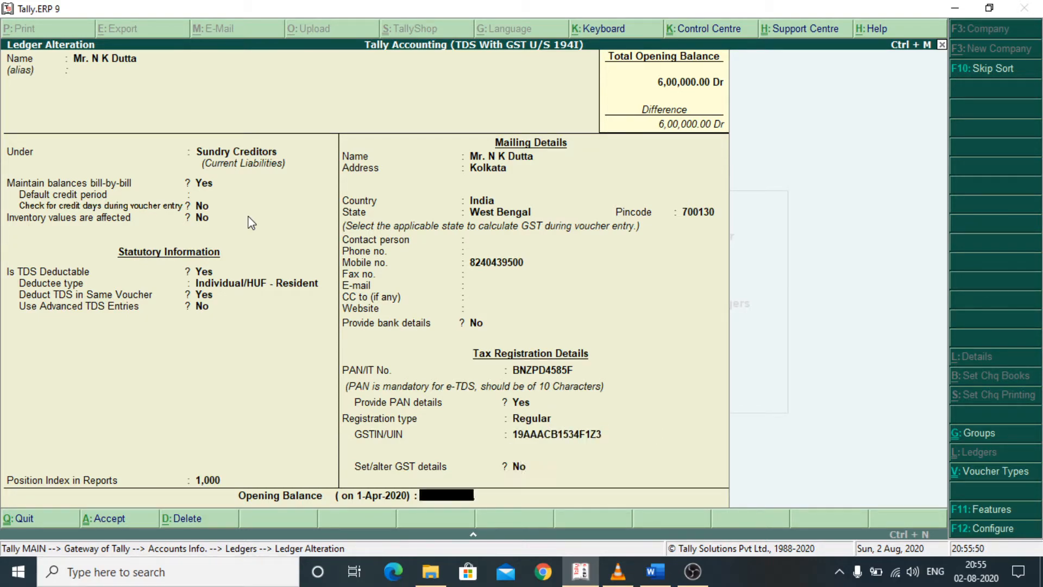
key(Return)
key(Return)
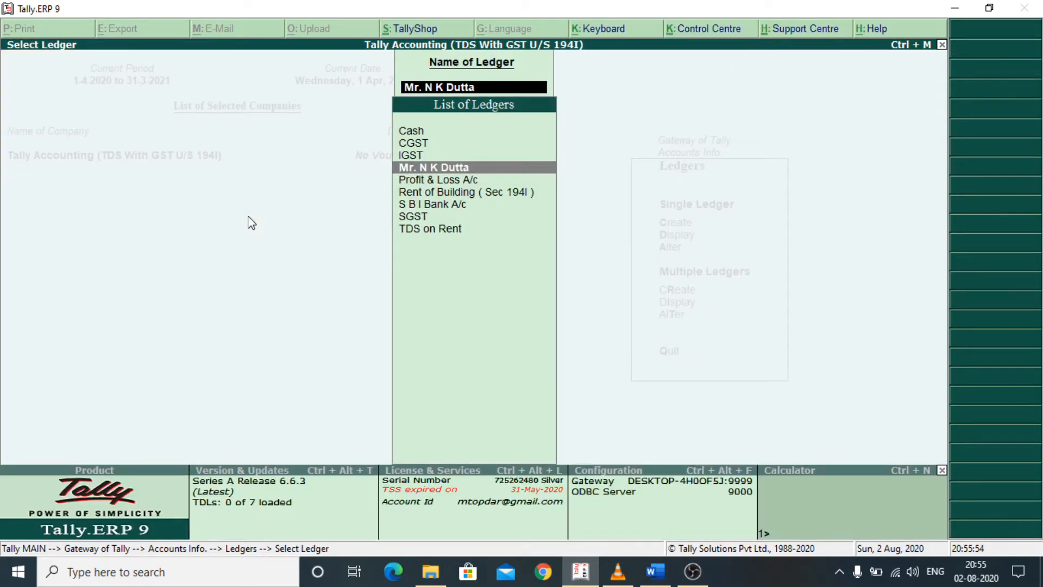
- Leave ledger alteration, return to the Gateway of Tally and start a new Purchase accounting voucher
key(Escape)
key(Escape)
key(Escape)
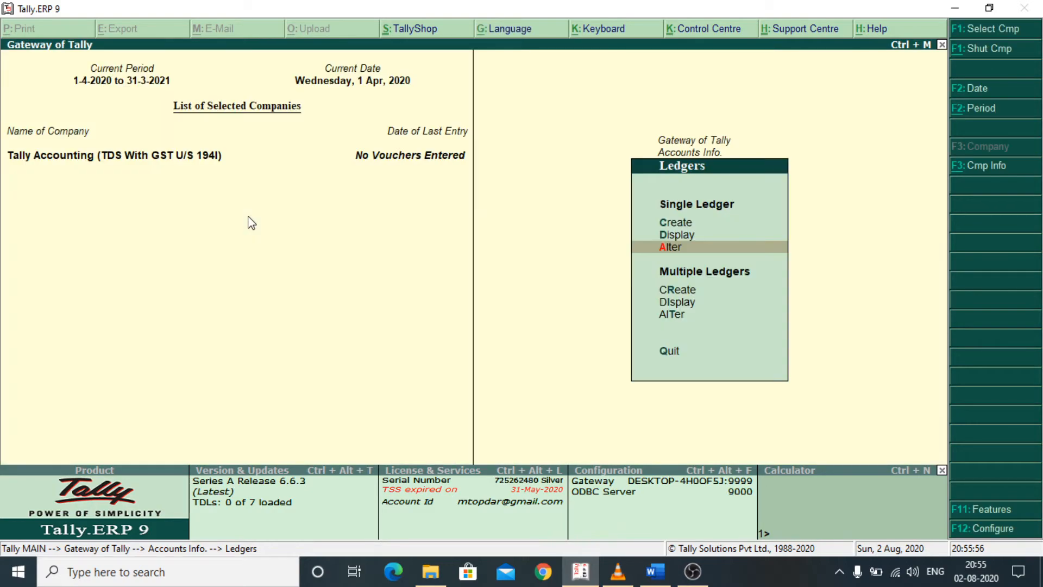
key(Escape)
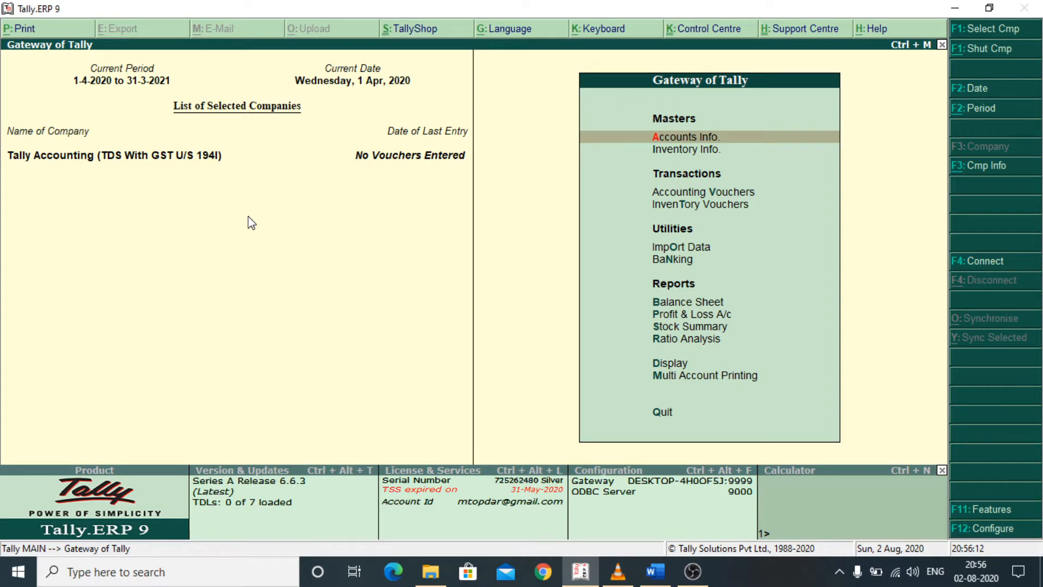
key(Down)
key(Down)
key(Return)
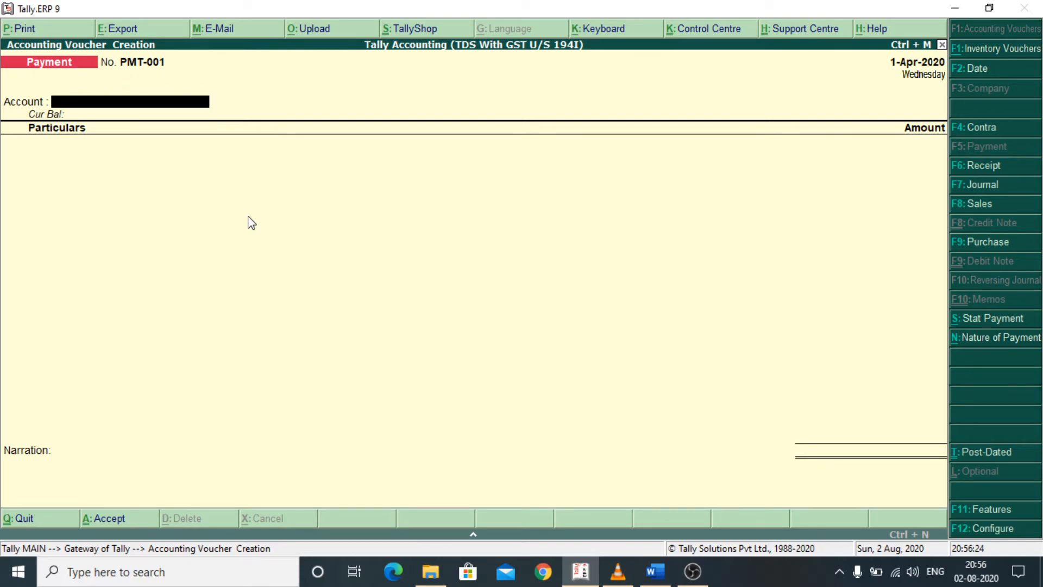
click(977, 243)
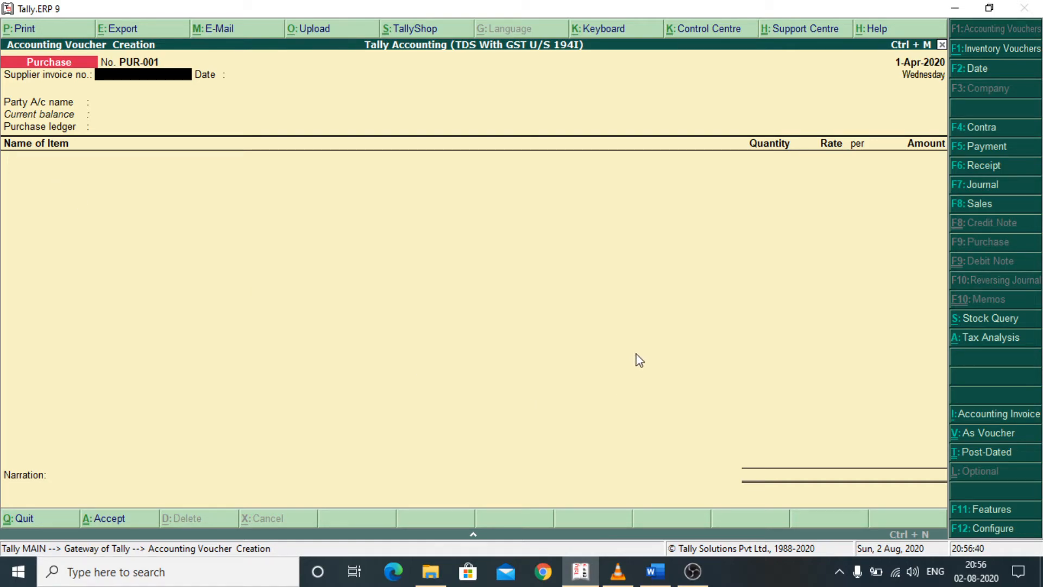
- Switch the purchase voucher to accounting invoice mode, leave the supplier invoice details blank, and select the landlord as party with the default supplier details
click(989, 420)
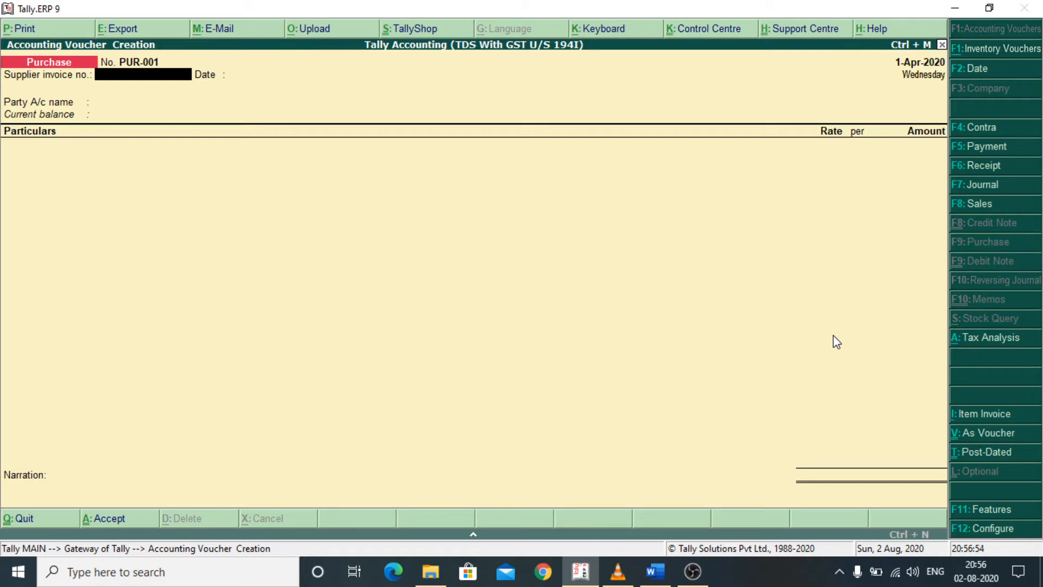
key(Return)
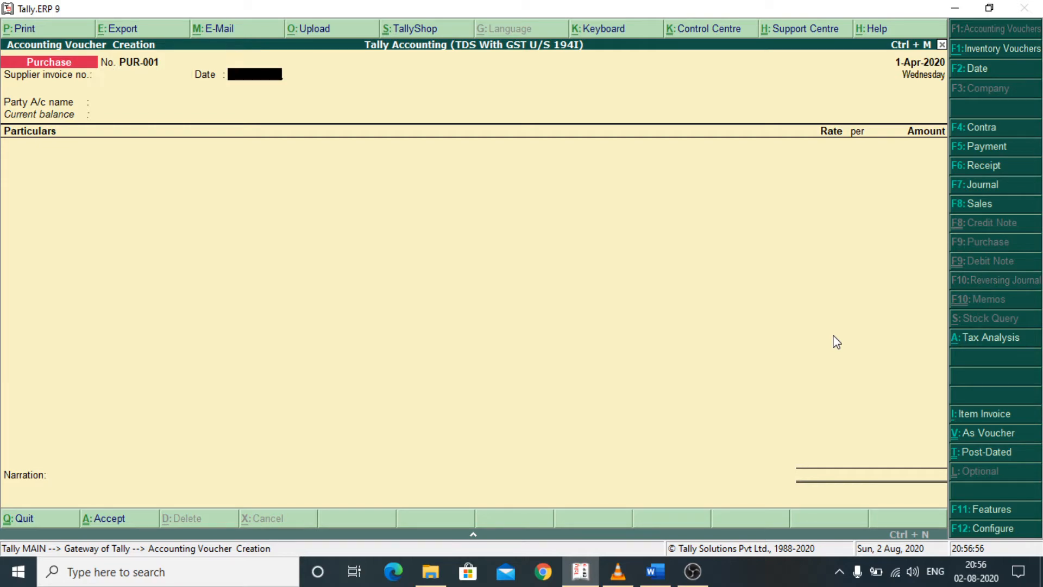
key(Return)
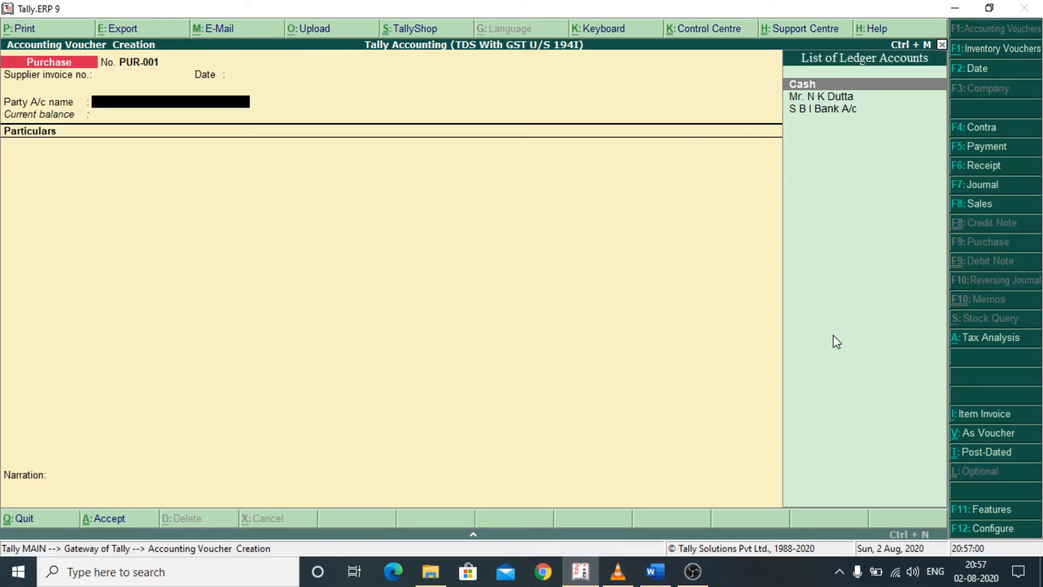
key(Down)
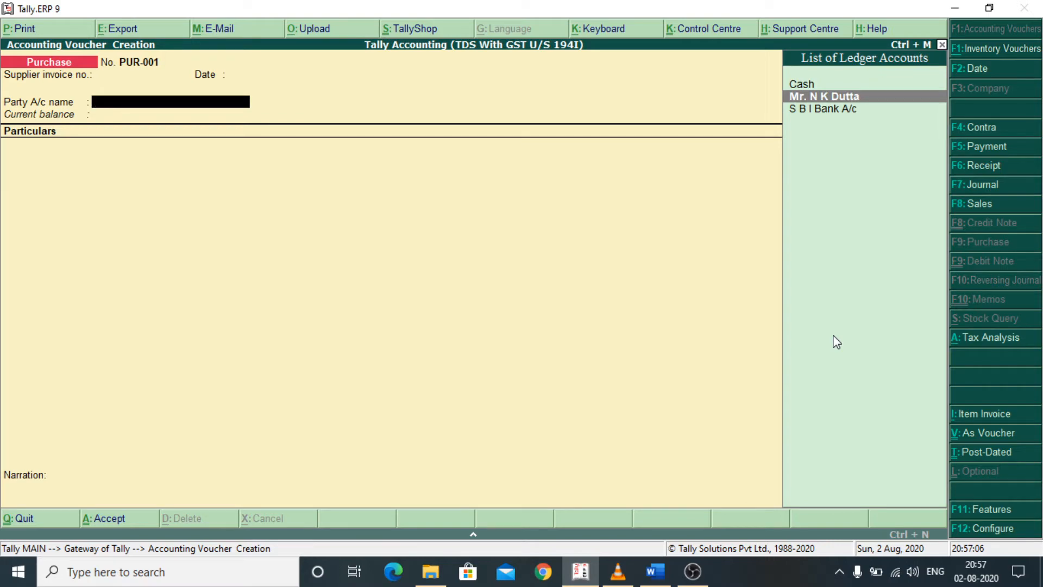
key(Return)
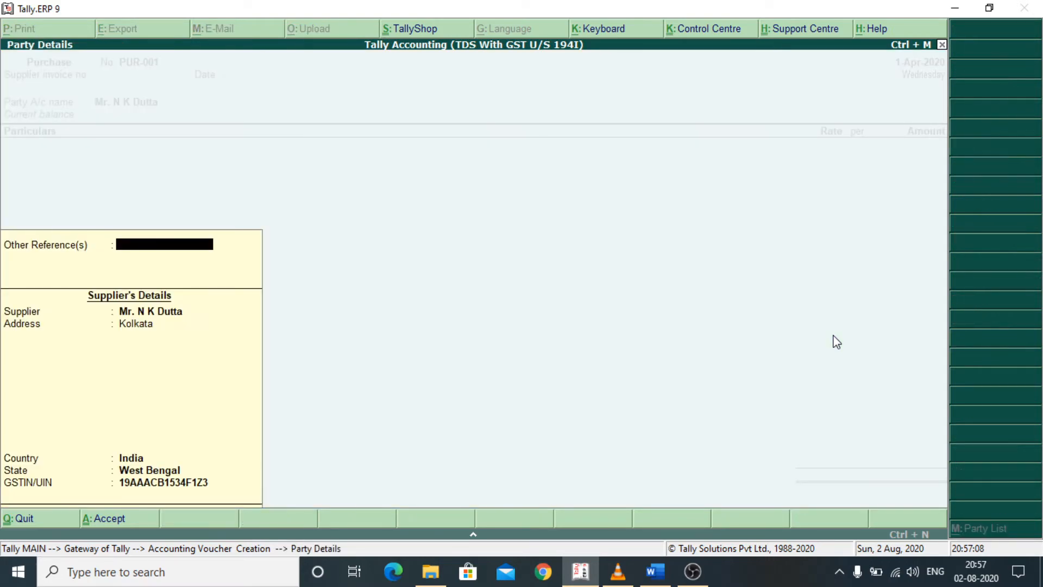
key(Return)
key(Return)
key(Return)
key(Return)
key(Return)
key(Return)
key(Return)
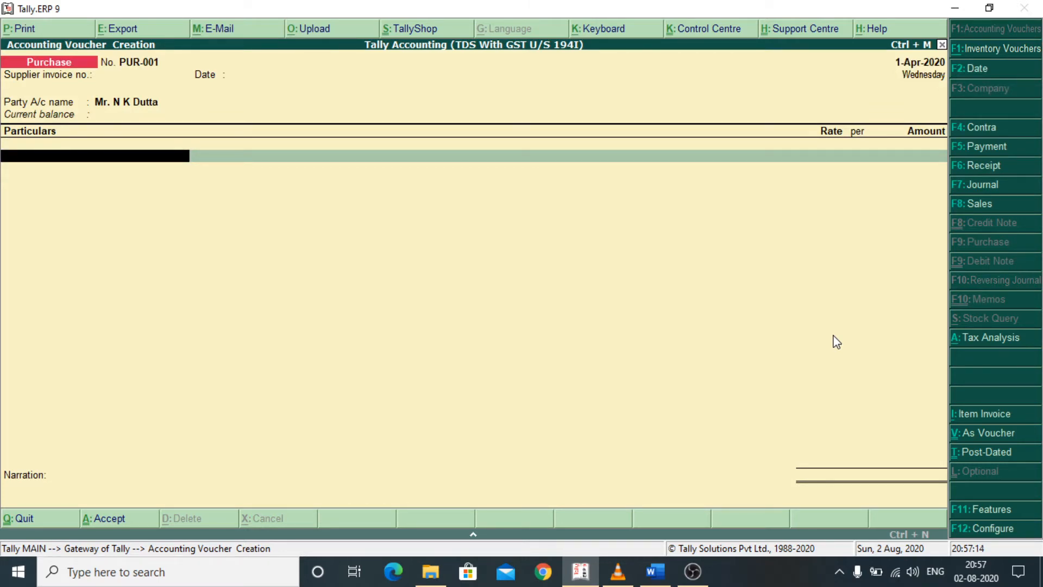
- Add the Rent of Building ( Sec 194I ) ledger to the purchase voucher with an amount of 50,000
key(space)
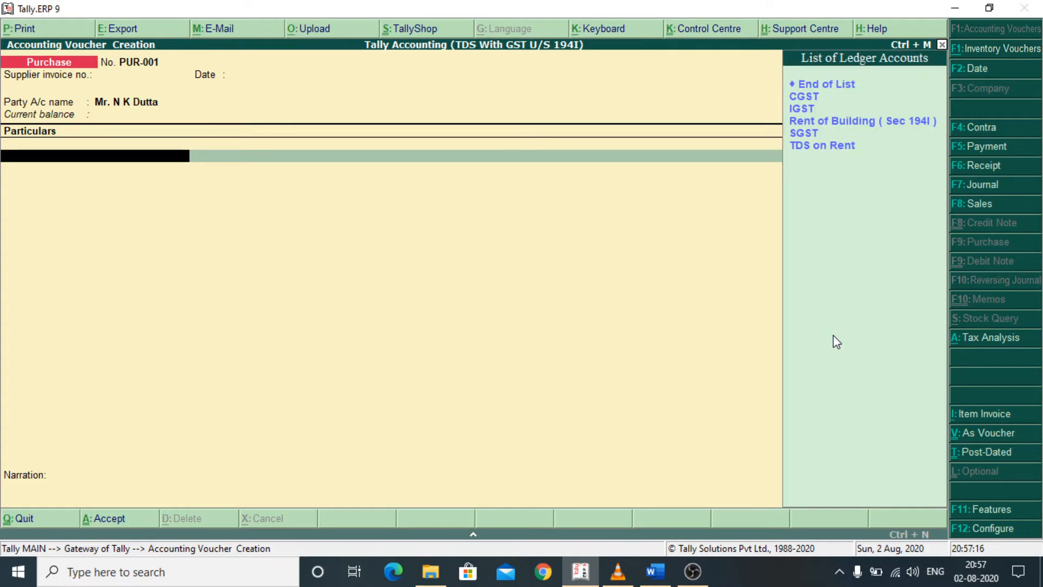
key(Down)
key(Down)
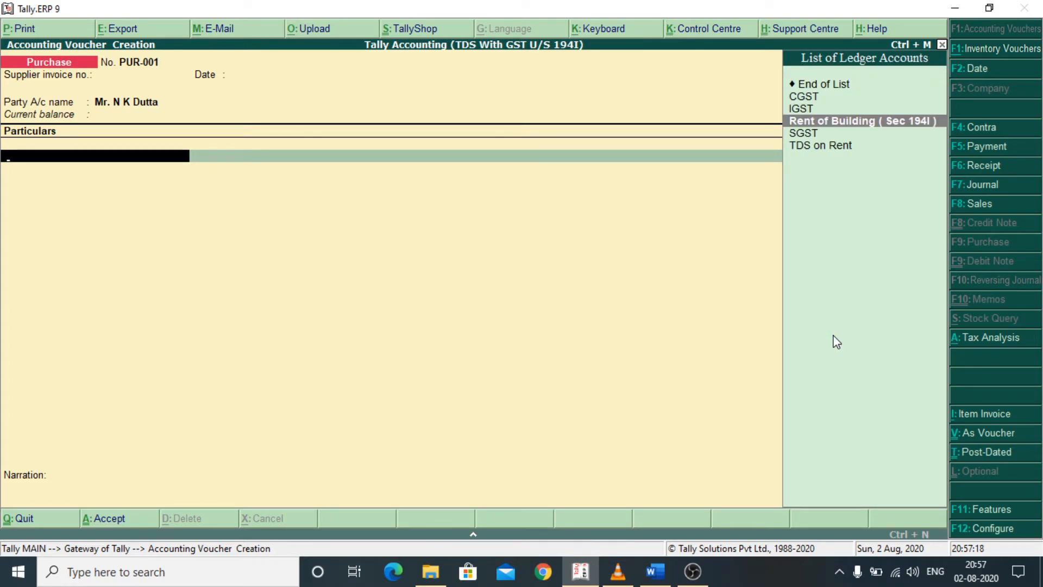
key(Return)
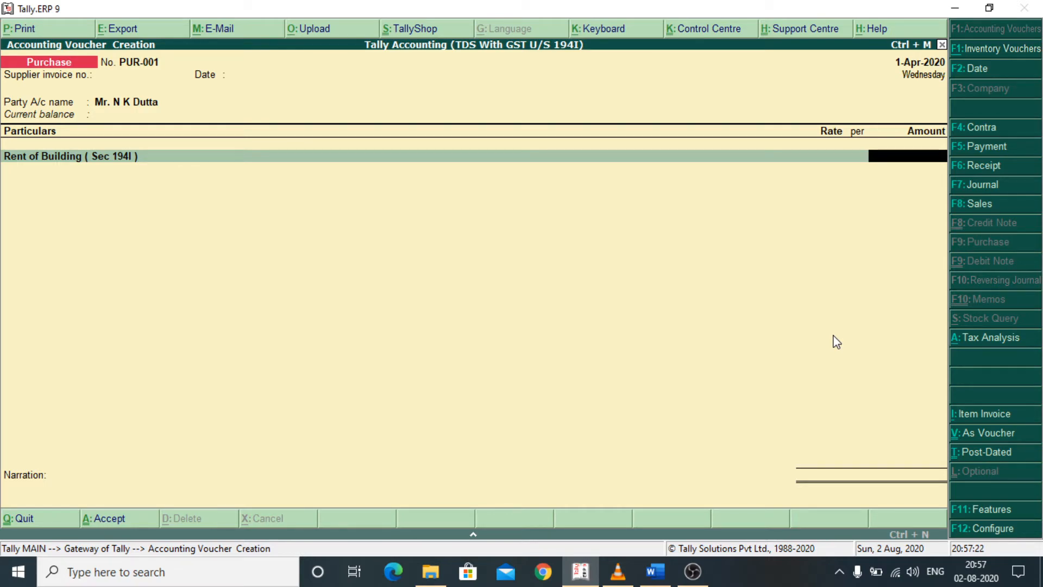
text(5)
text(0,00)
text(0000)
key(Return)
key(Return)
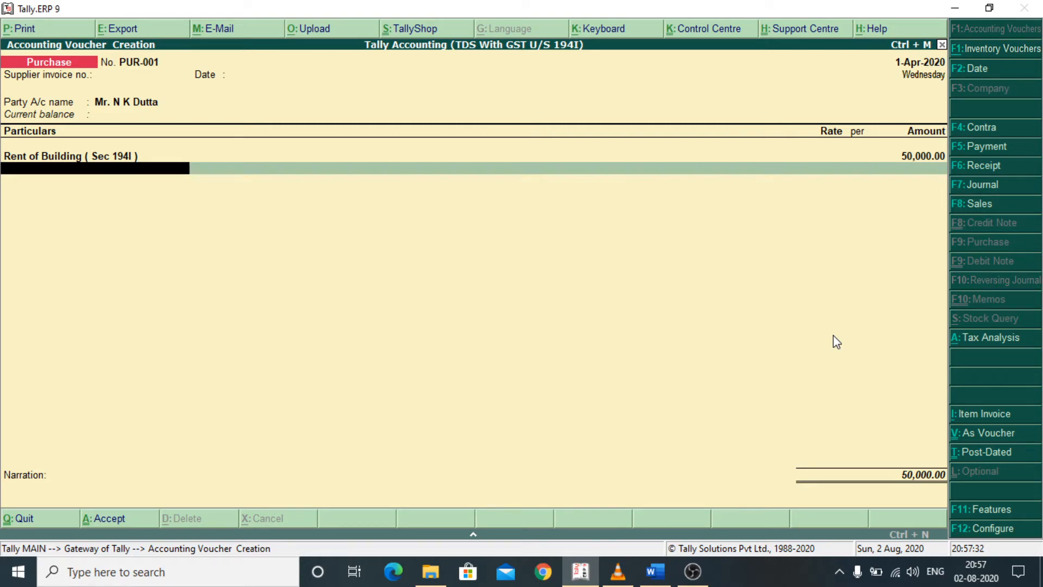
- Add the CGST and SGST ledgers below the rent line, accepting the calculated amount of 4,500 for each
text(Cg)
key(Return)
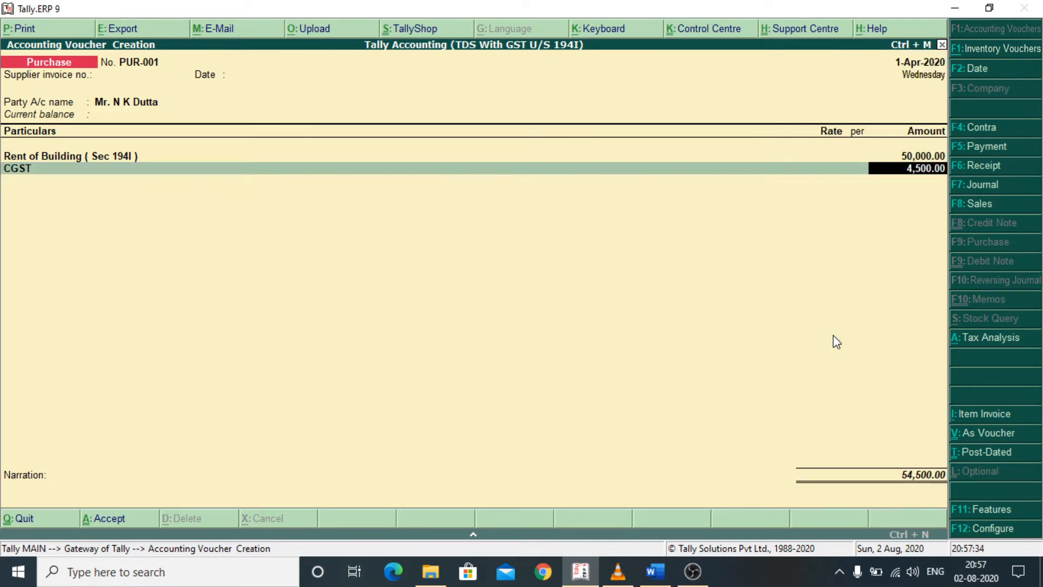
key(Return)
text(Sg)
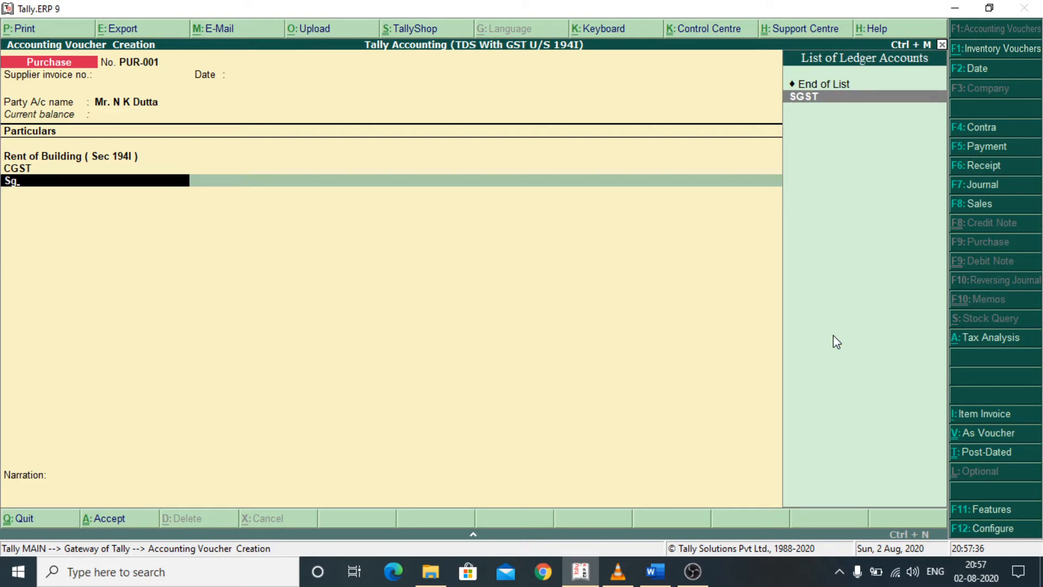
key(Return)
key(Return)
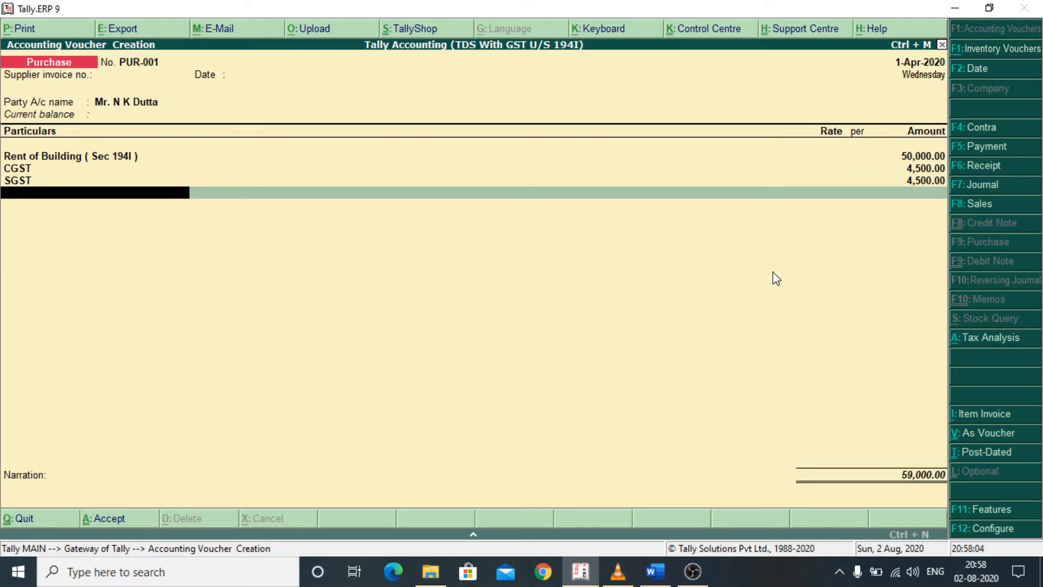
- Add the TDS on Rent ledger as the deduction line below SGST
key(space)
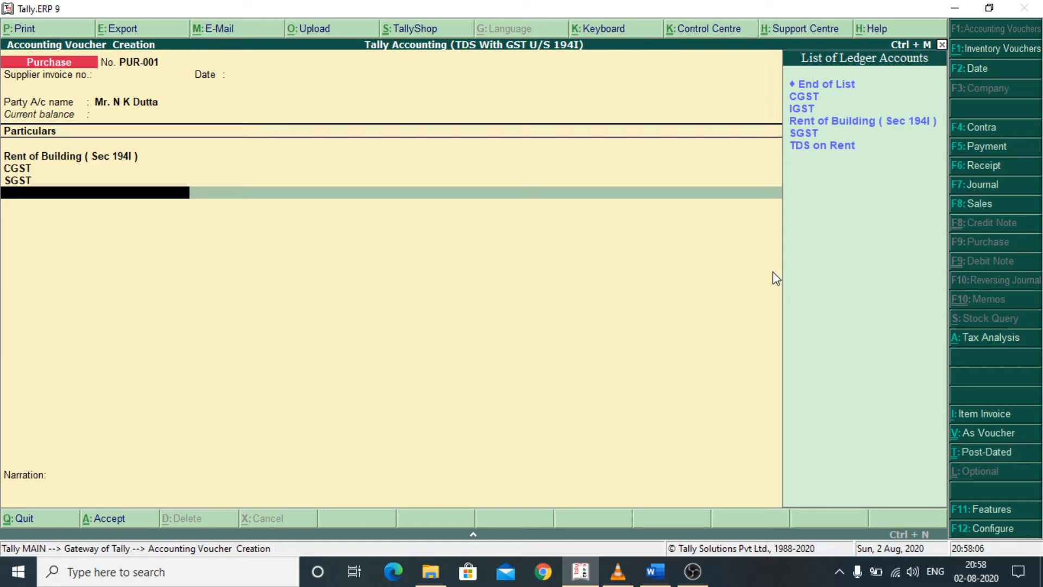
key(Down)
key(Down)
key(Down)
key(Down)
key(Down)
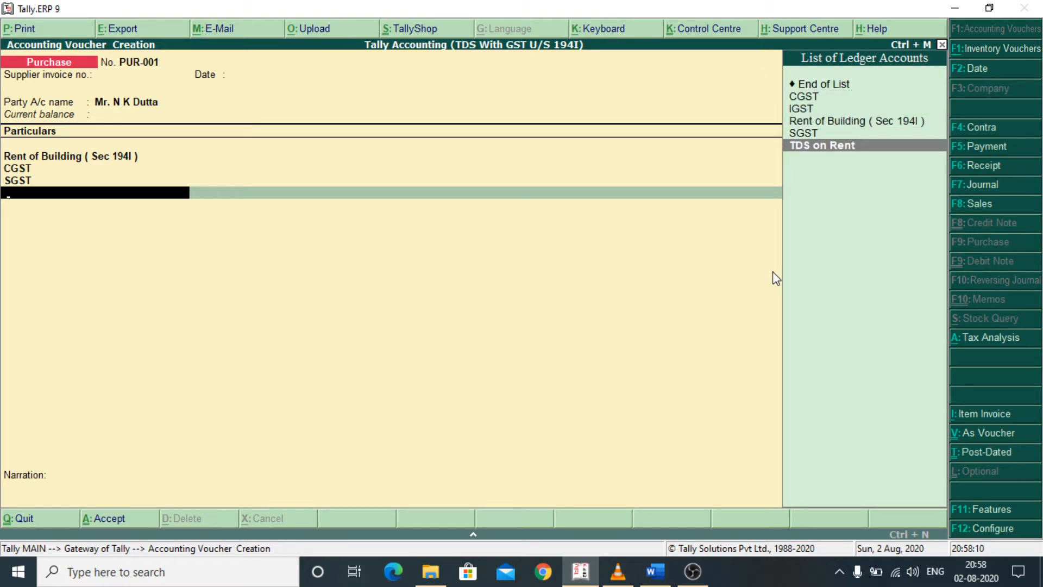
key(Return)
- Open the TDS on Rent ledger from the voucher and review its group, type of duty/tax and nature of payment
key(BackSpace)
key(ctrl+Return)
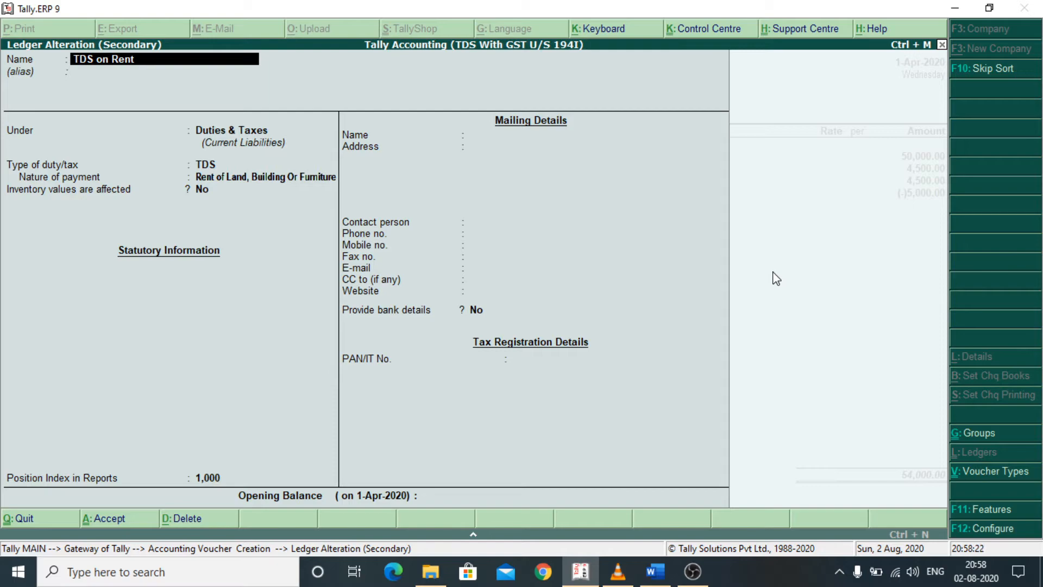
key(Return)
key(Return)
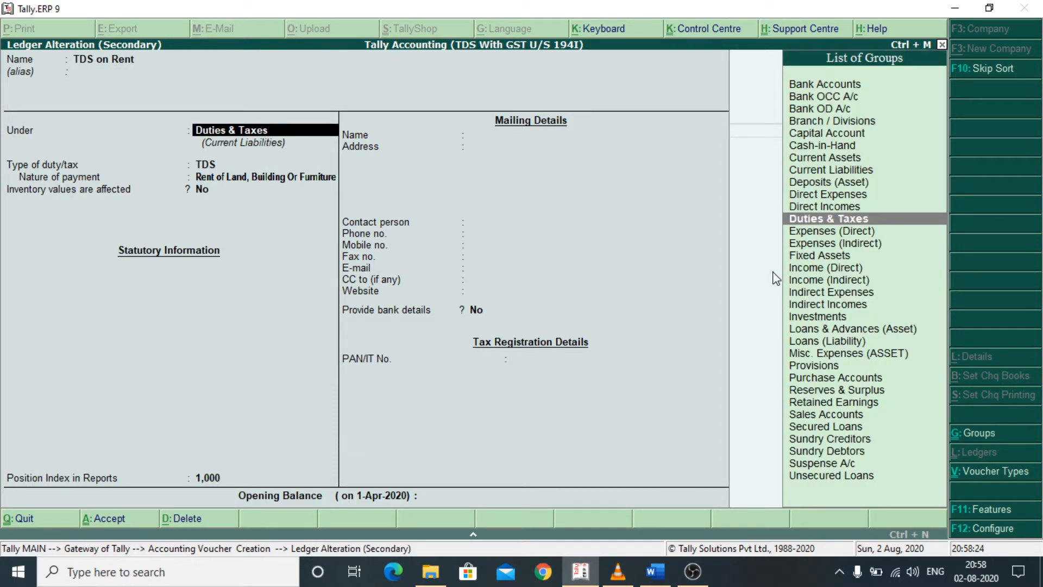
key(Return)
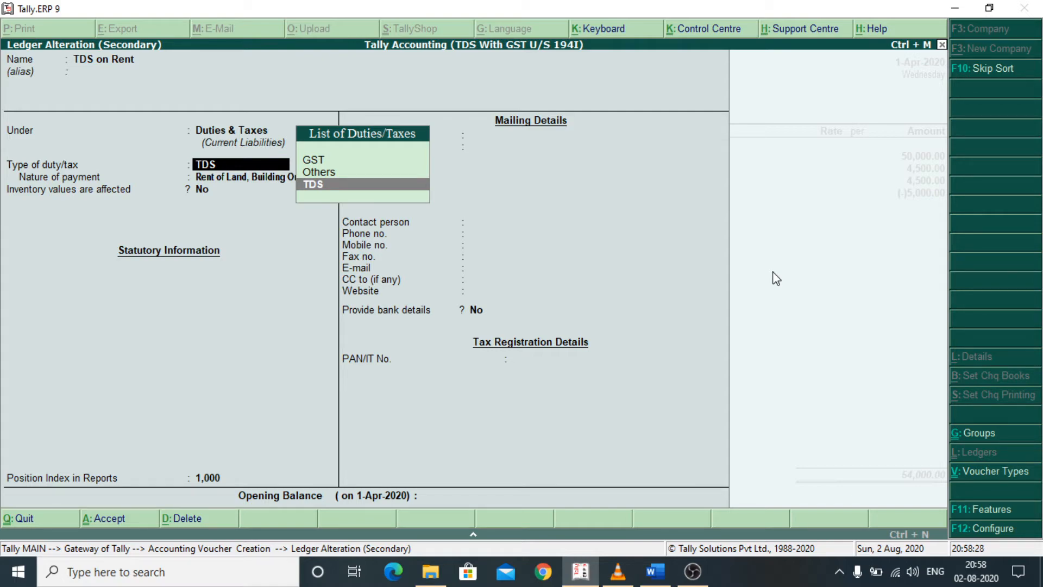
key(Return)
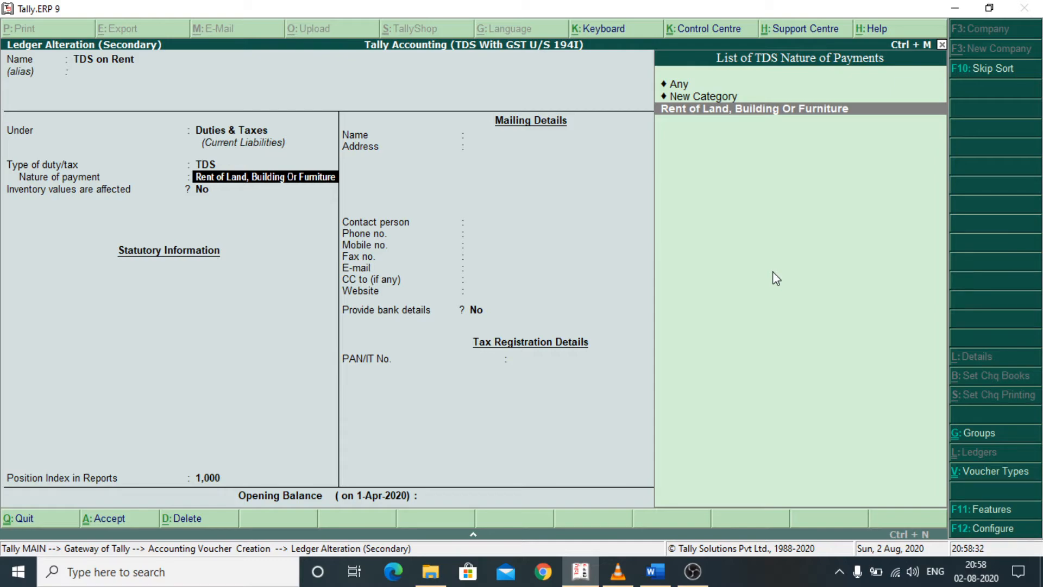
key(Return)
key(Return)
key(Return)
key(Return)
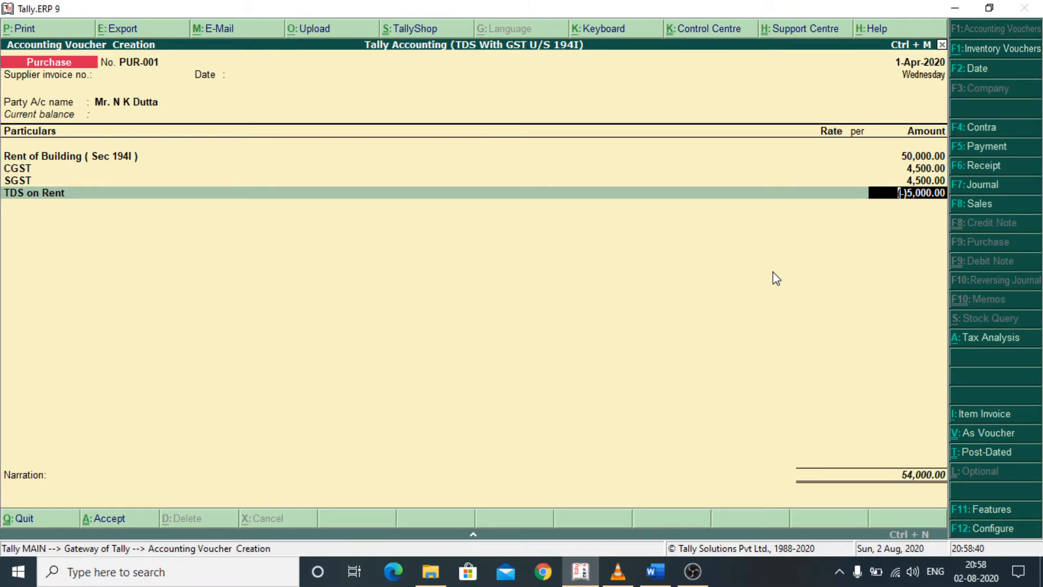
- Finish the ledger entries and allocate the landlord's bill as New Ref PUR-001, with 59,000 Cr and 5,000 Dr
key(Return)
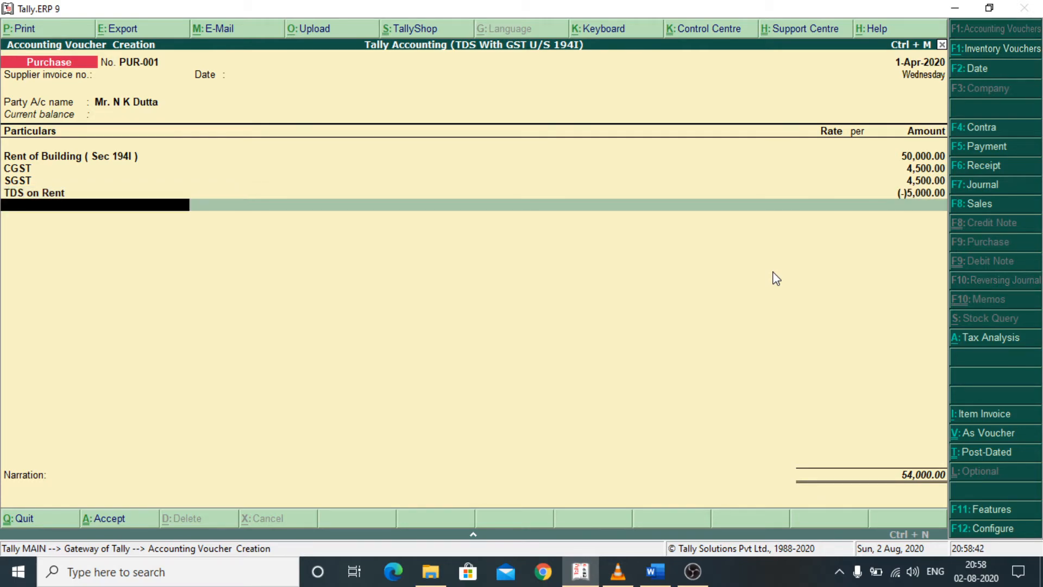
key(Return)
key(Return)
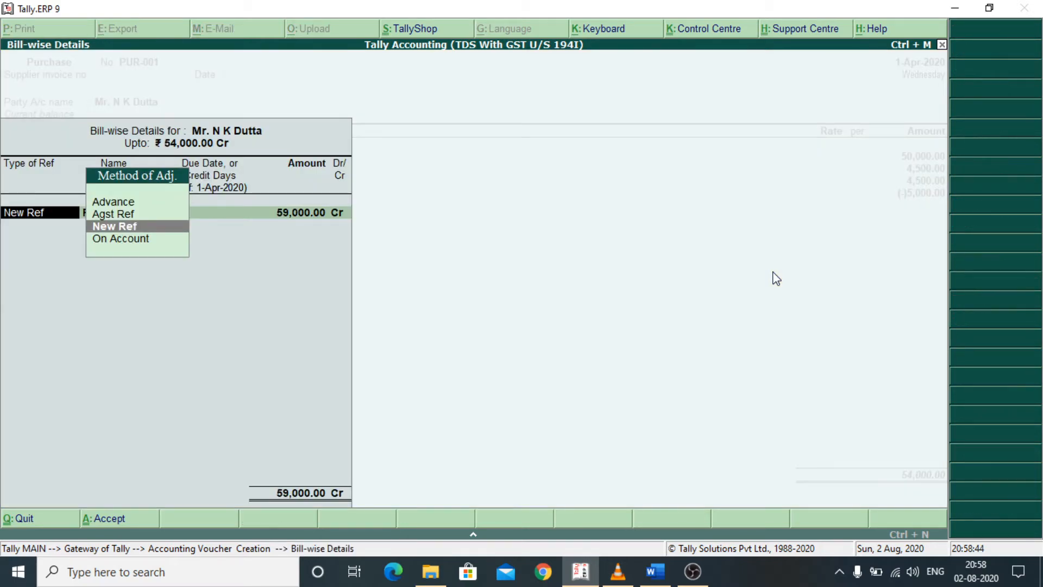
key(Return)
key(Return)
key(Return)
key(Return)
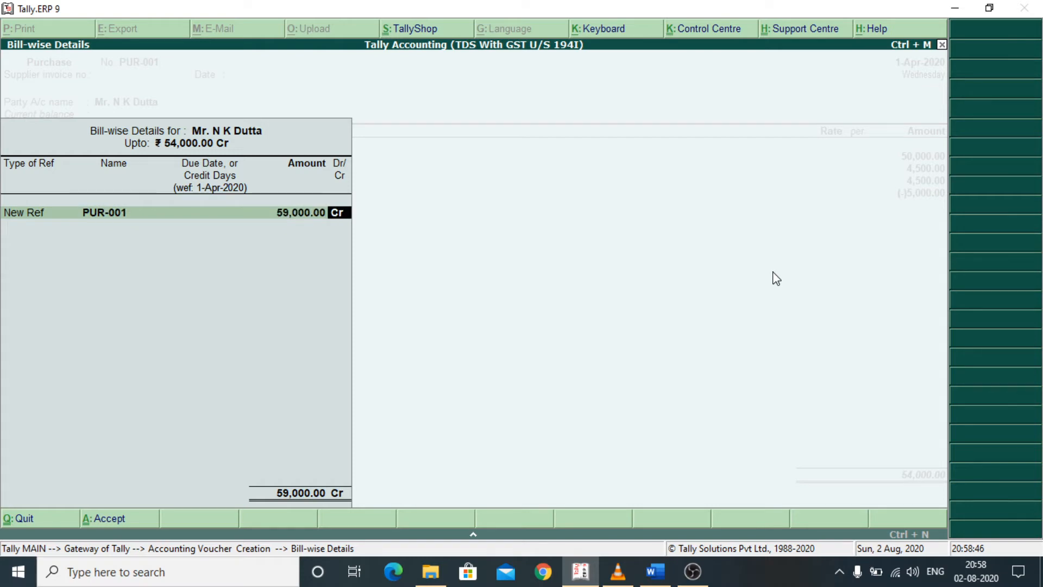
- Save the purchase voucher without a narration and return to the Gateway of Tally
key(Return)
key(Return)
key(Return)
key(Return)
key(Return)
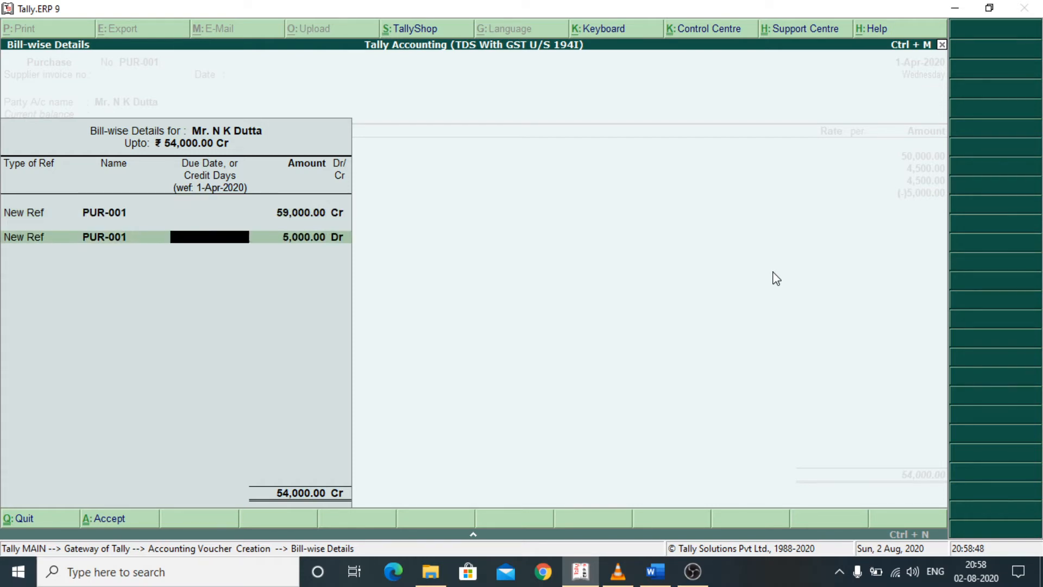
key(Return)
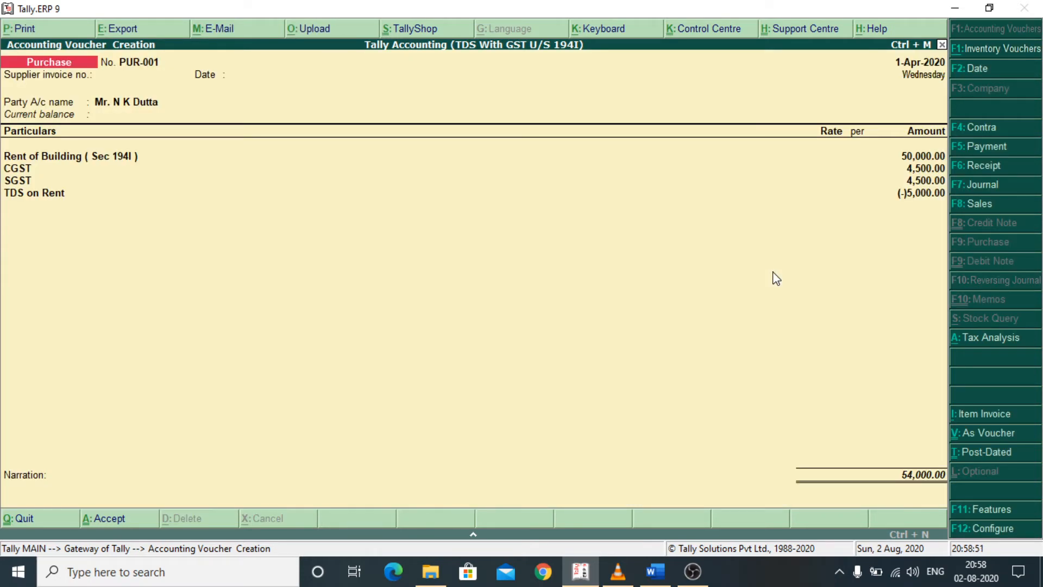
key(Return)
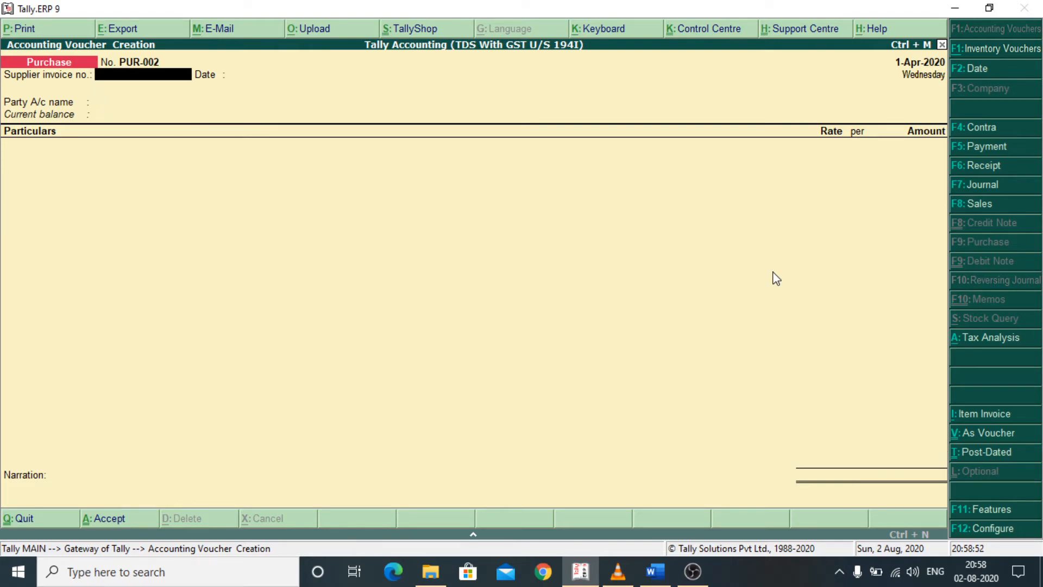
key(Escape)
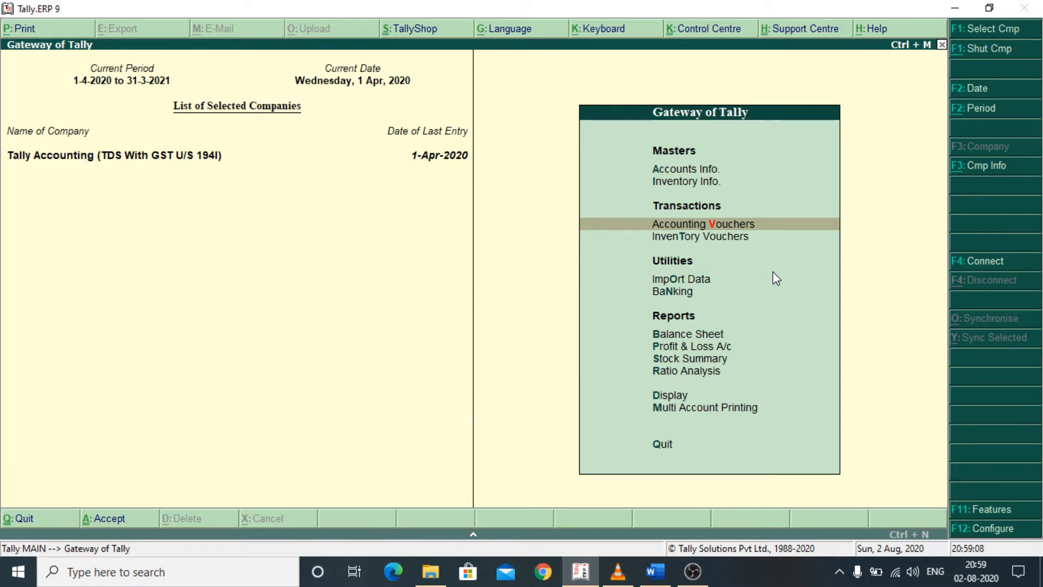
- Open the Statutory Reports among the display reports
key(Down)
key(Down)
key(Down)
key(Down)
key(Down)
key(Down)
key(Down)
key(Down)
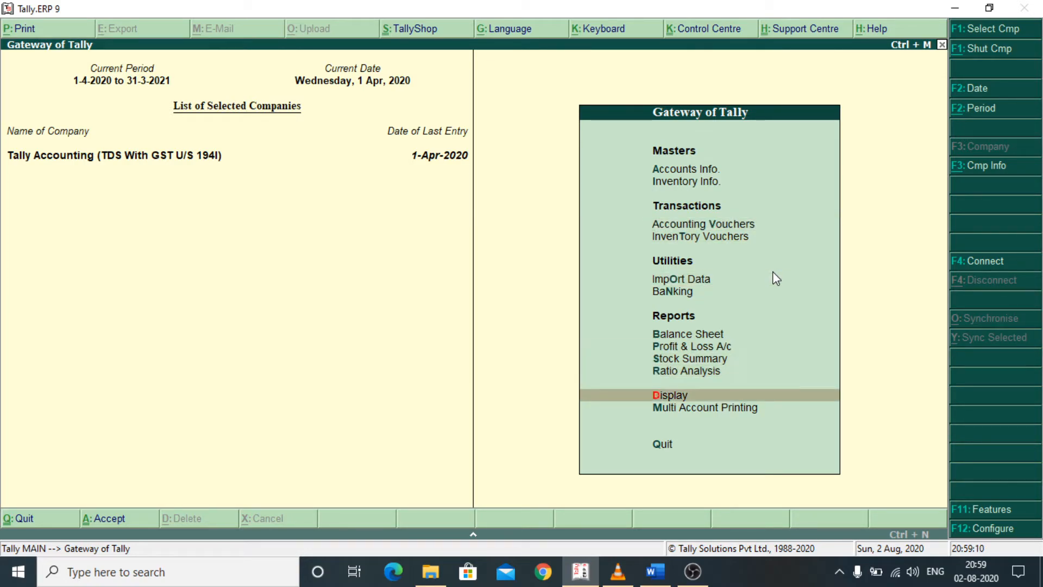
key(Return)
key(Down)
key(Down)
key(Down)
key(Down)
key(Down)
key(Down)
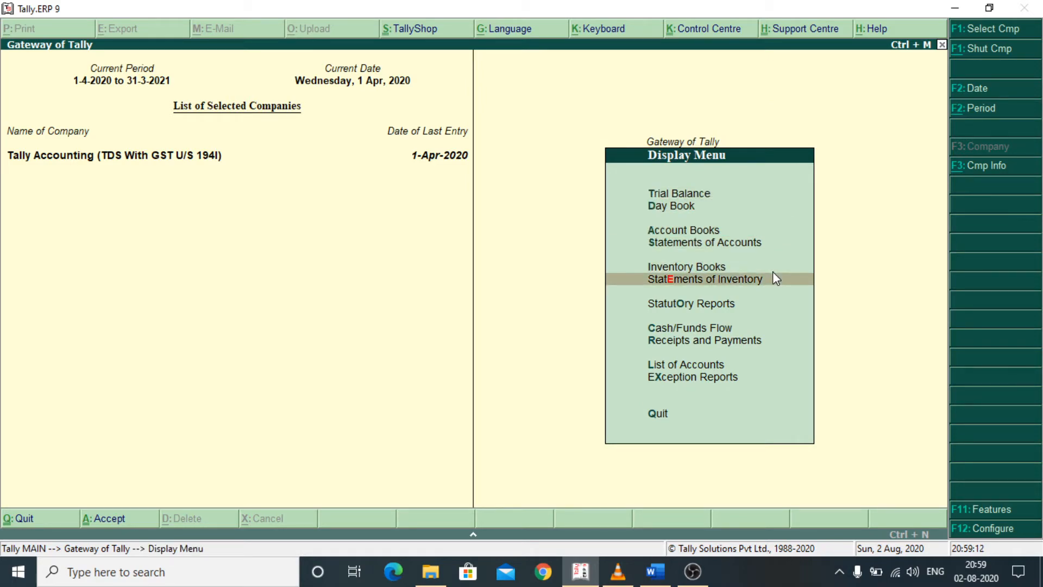
key(Return)
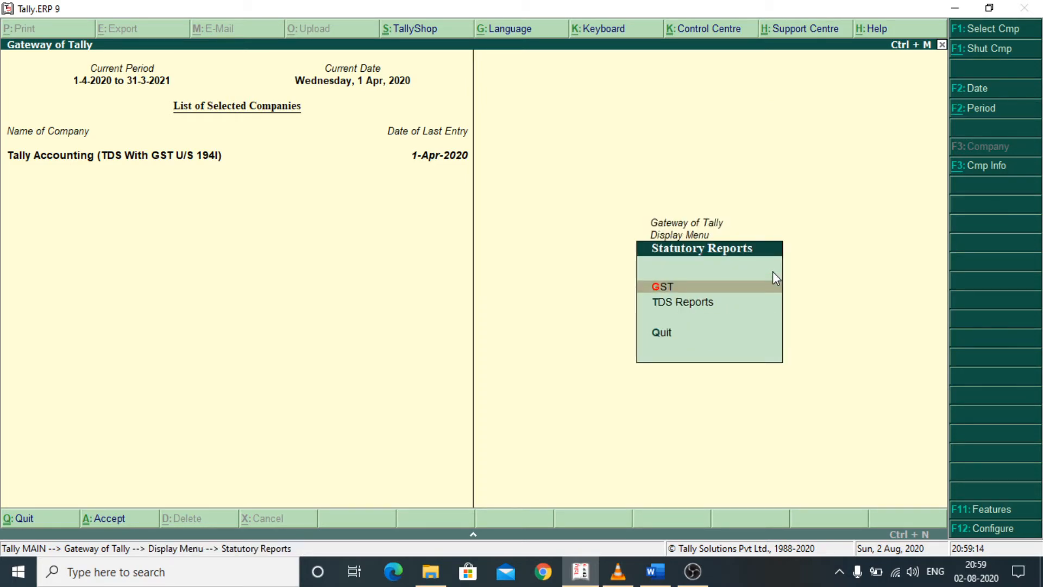
- Open the TDS Outstandings report to examine the pending TDS by nature of payment
key(Down)
key(Return)
key(Down)
key(Down)
key(Down)
key(Down)
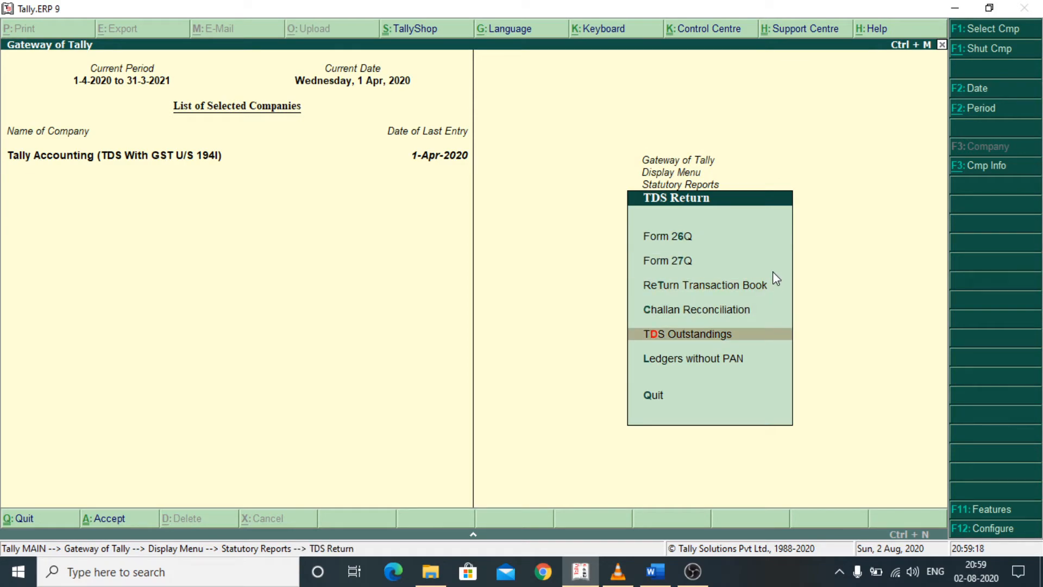
key(Return)
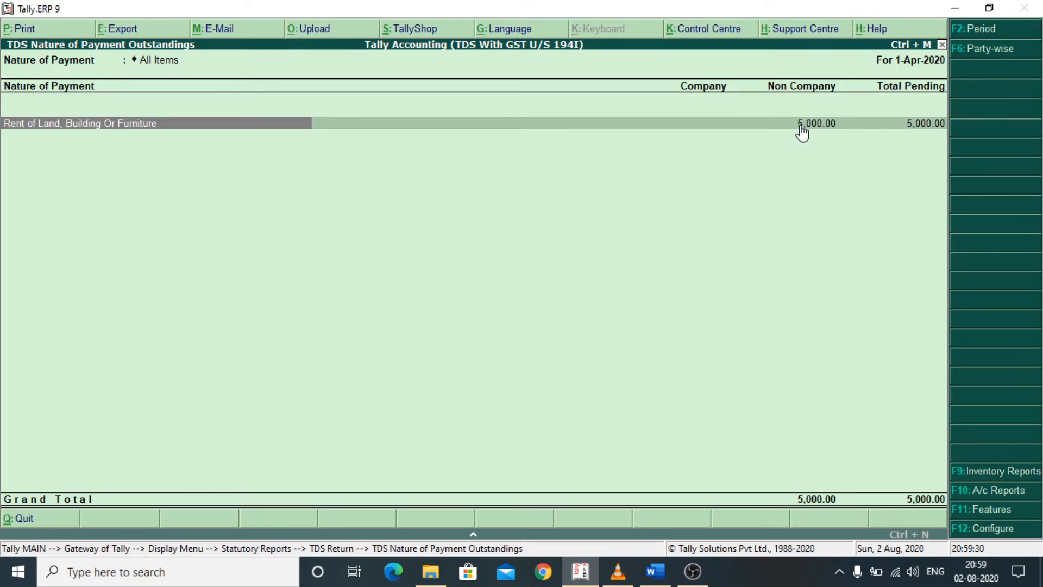
- View the TDS outstandings party-wise, then leave the reports and return to the Gateway of Tally
click(994, 50)
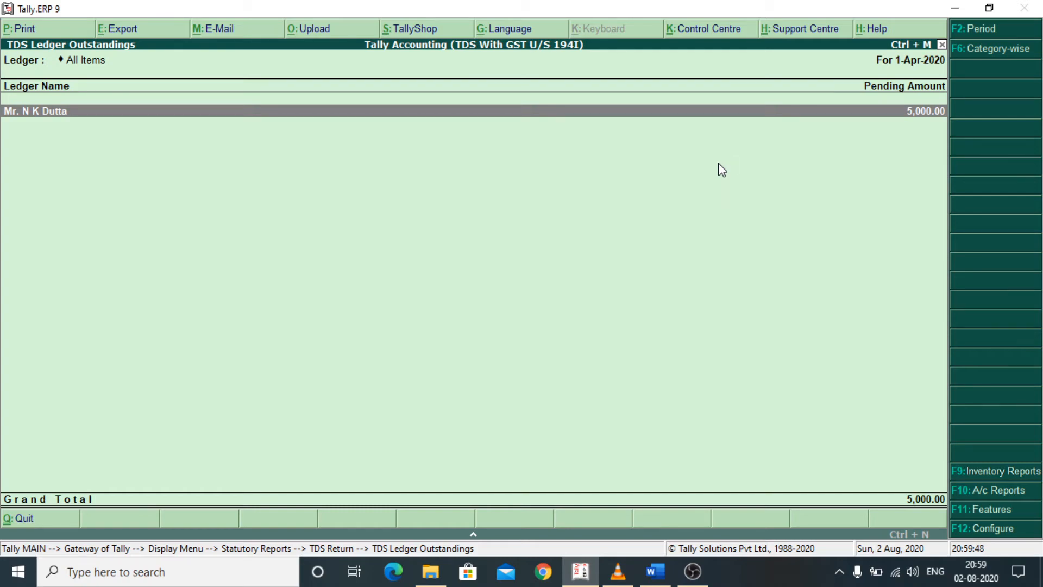
key(Escape)
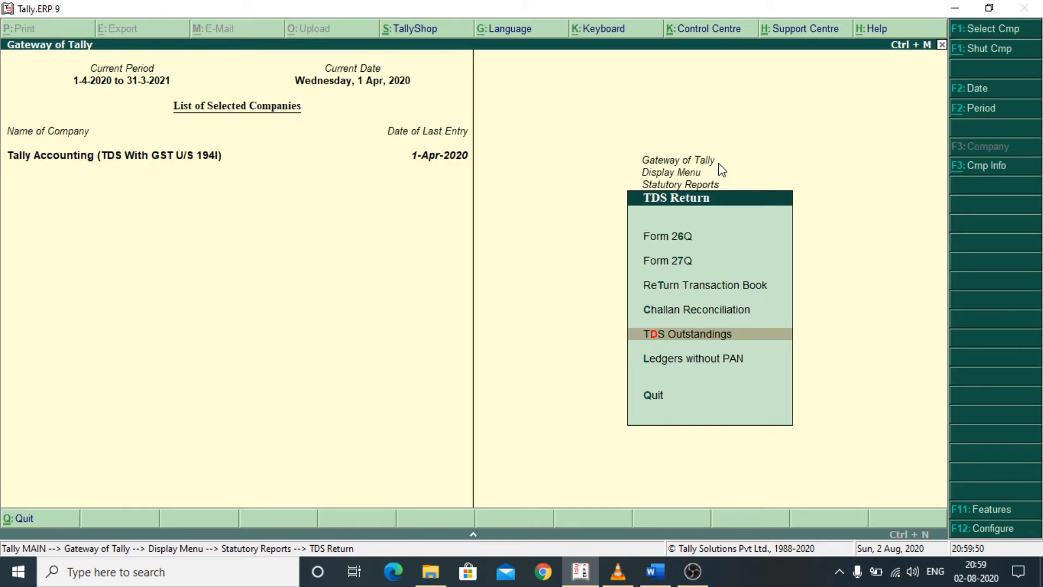
key(Escape)
key(Escape)
key(Escape)
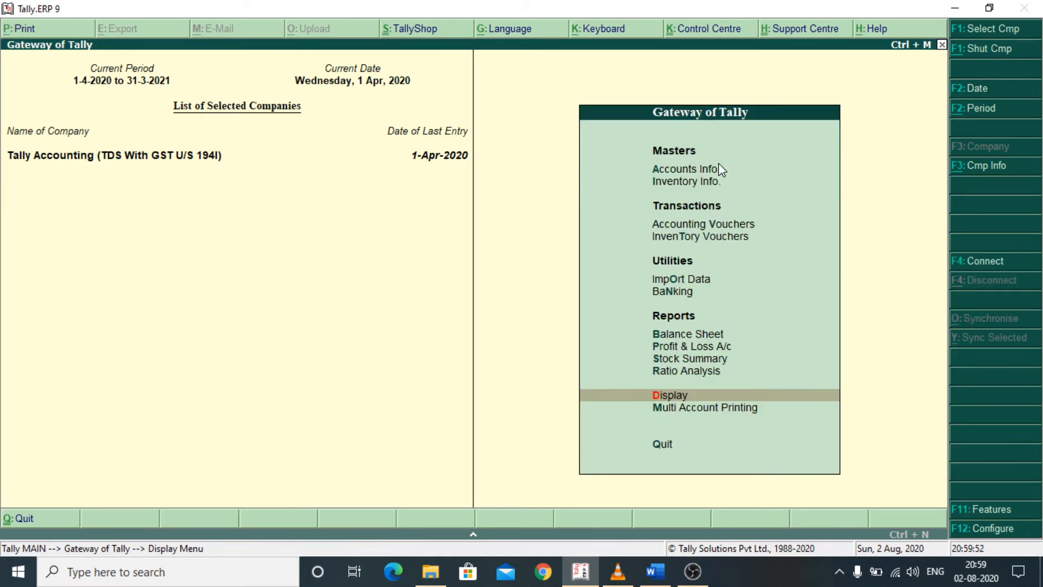
- Open the accounting vouchers and switch the entry to a new payment voucher
key(Up)
key(Up)
key(Up)
key(Up)
key(Up)
key(Up)
key(Up)
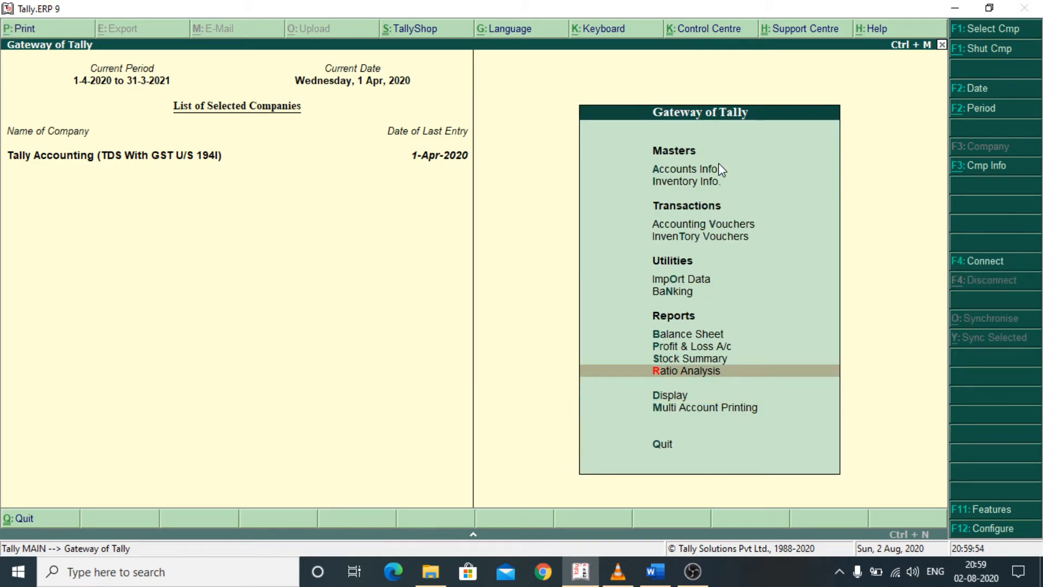
key(Return)
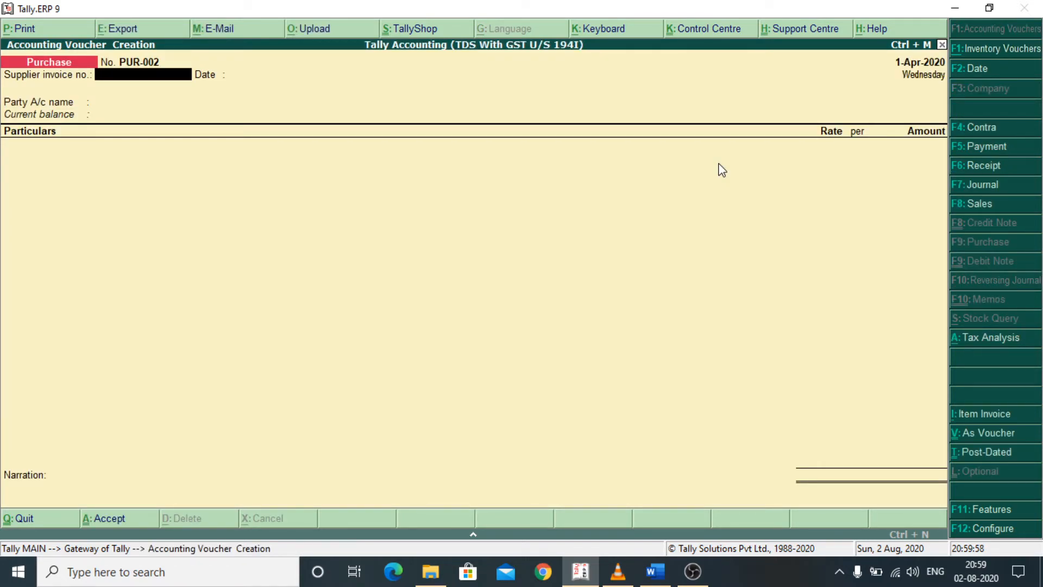
click(987, 148)
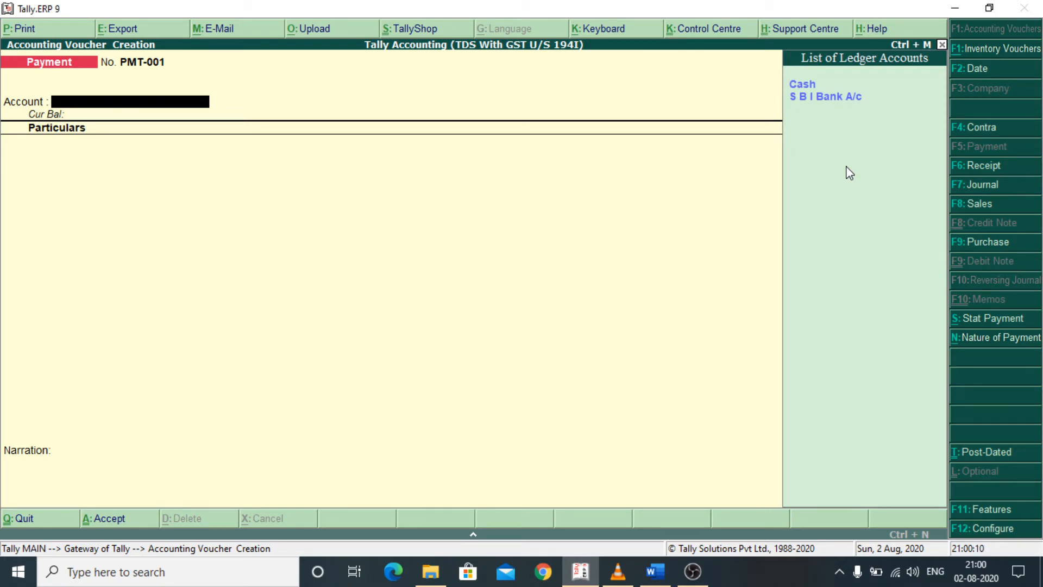
- Choose S B I Bank A/c as the paying account and accept its party details with registration type Unregistered
key(Down)
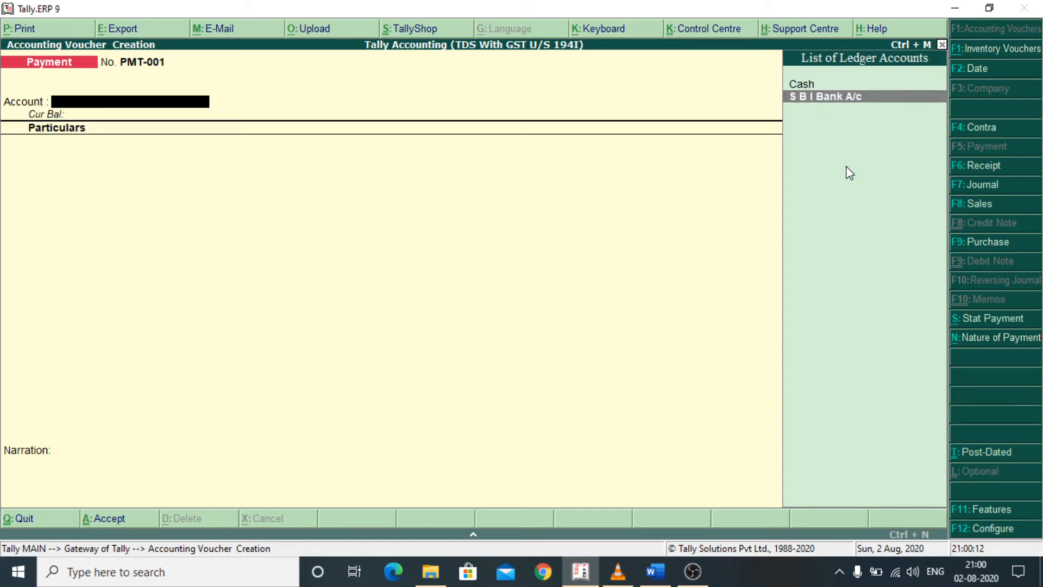
key(Return)
key(Return)
key(Return)
key(Return)
key(Return)
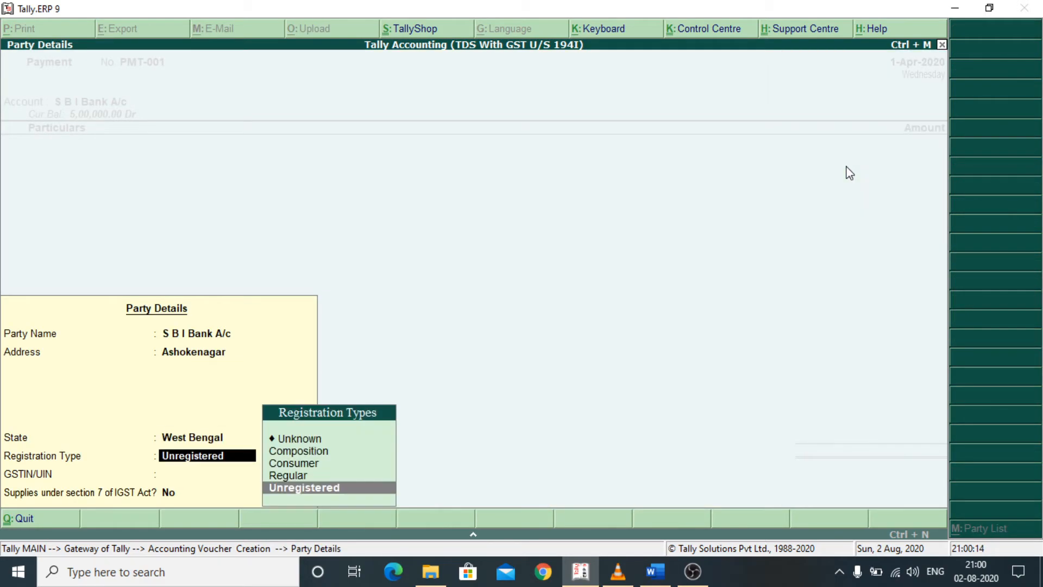
key(Return)
key(Return)
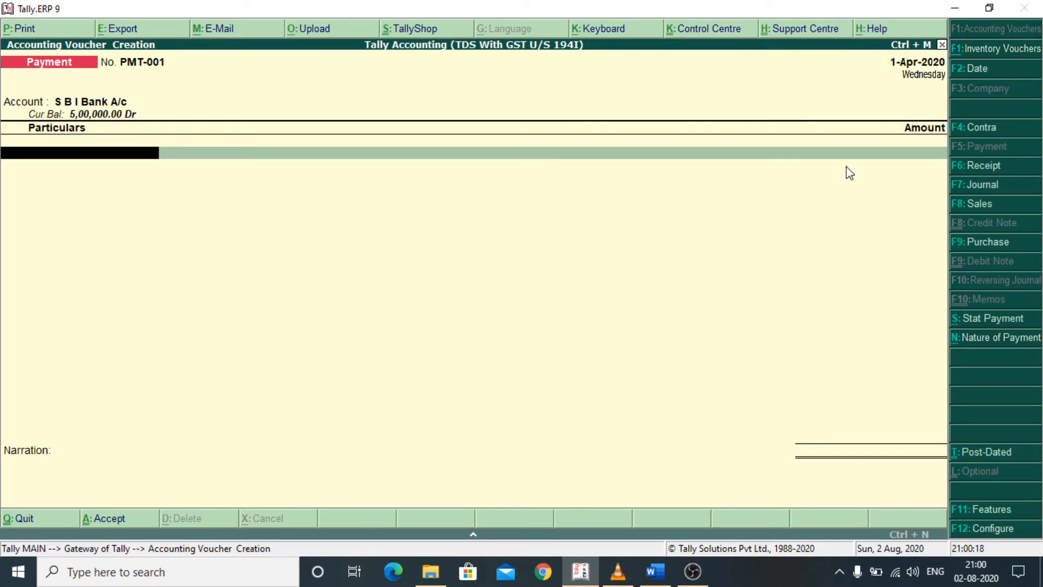
- Add TDS on Rent to the payment, settling 5,000.00 against the reference Purc / PUR-001 / 6
key(space)
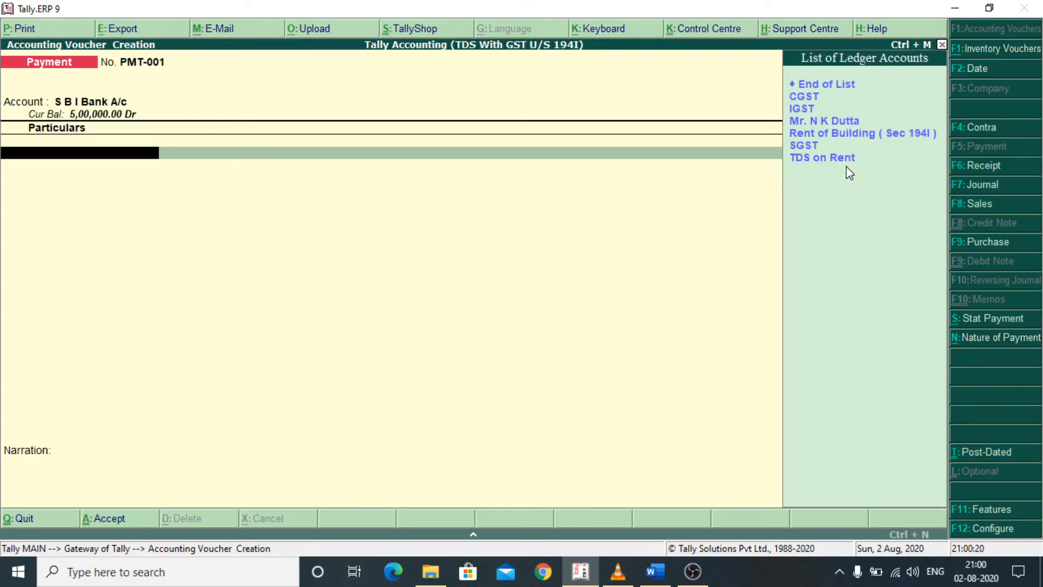
key(Down)
key(Down)
key(Down)
key(Down)
key(Down)
key(Down)
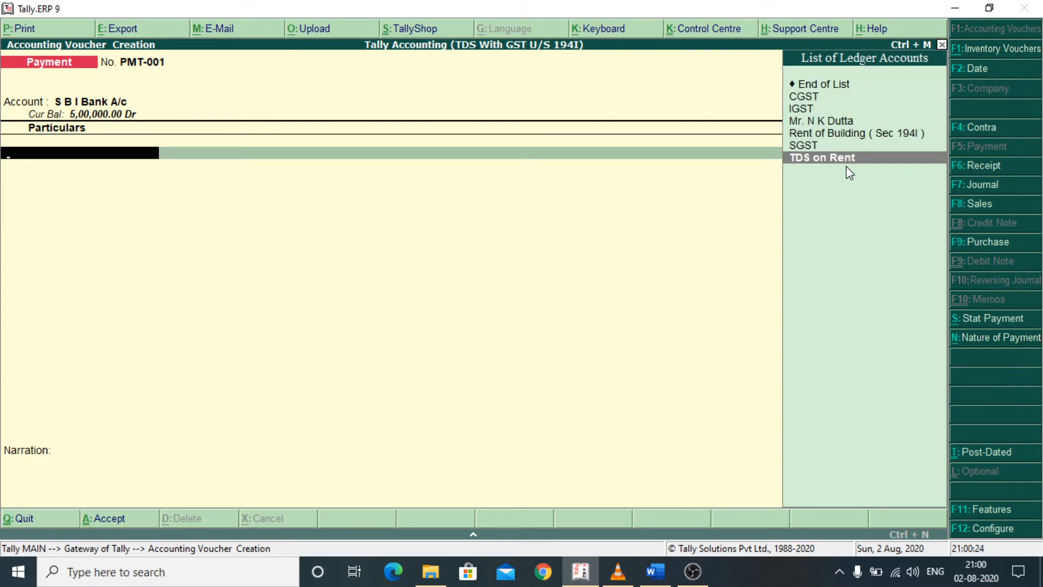
key(Return)
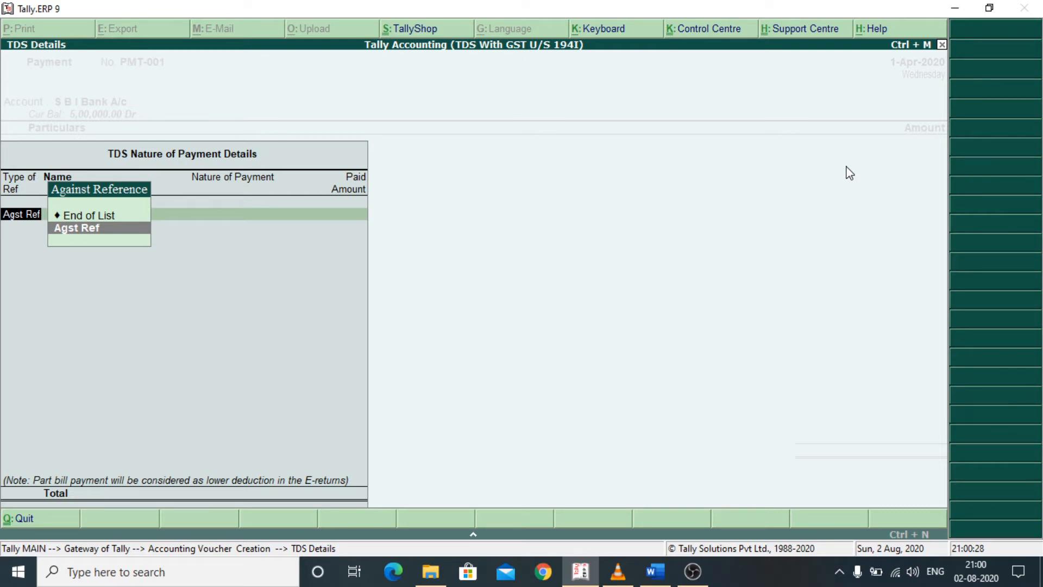
key(Return)
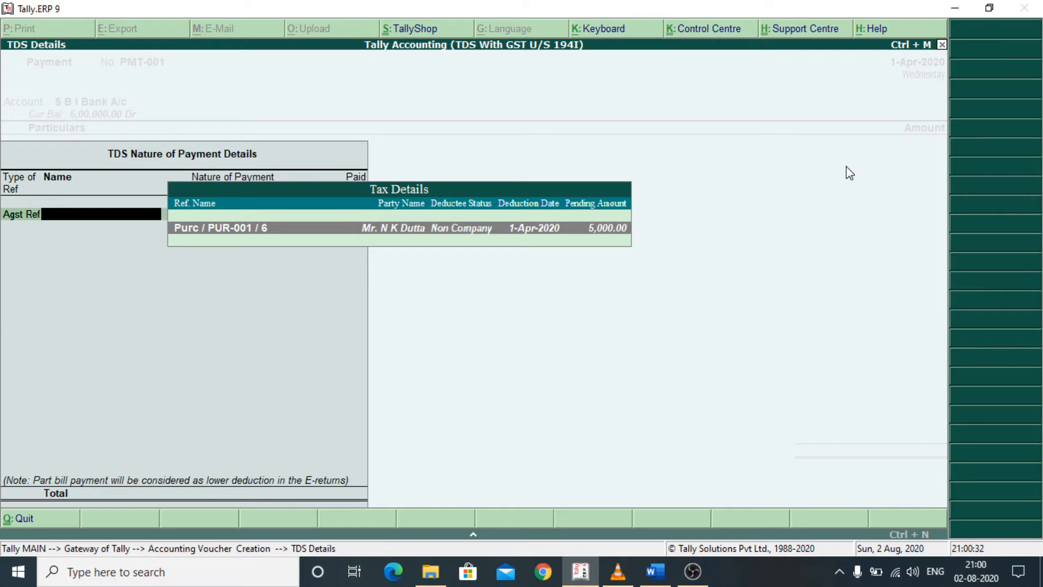
key(Return)
key(Return)
key(Return)
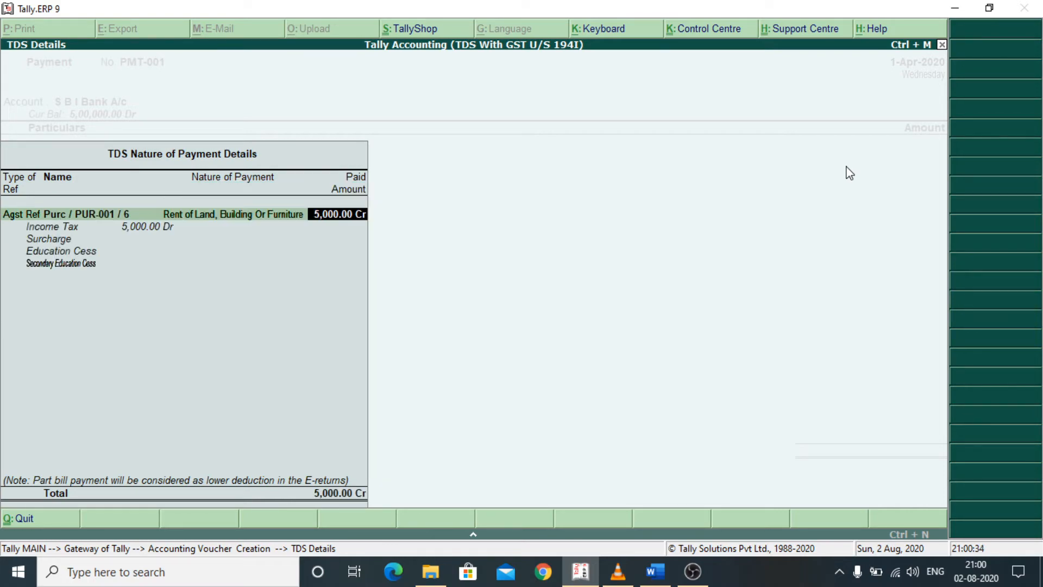
key(Return)
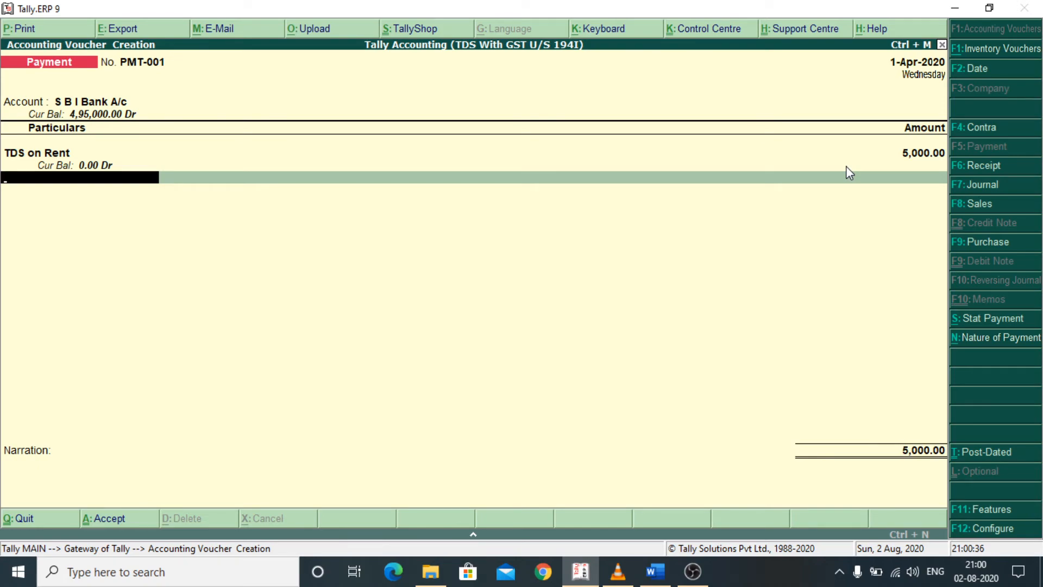
- Allocate the payment to a cheque with an instrument number dated 1-Apr-2020, and save the voucher without a narration
key(Return)
key(Return)
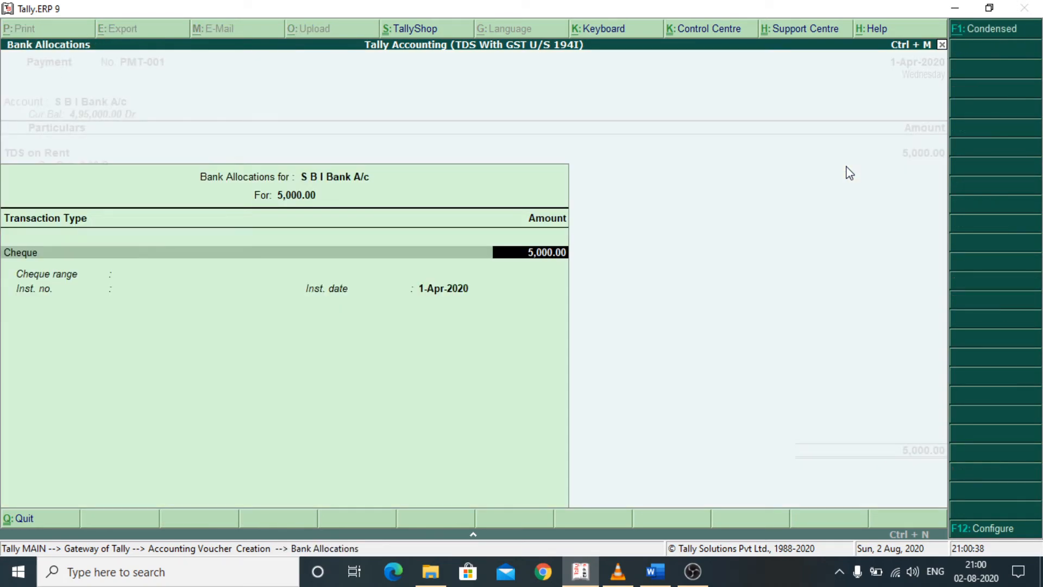
key(Return)
key(Return)
text(10)
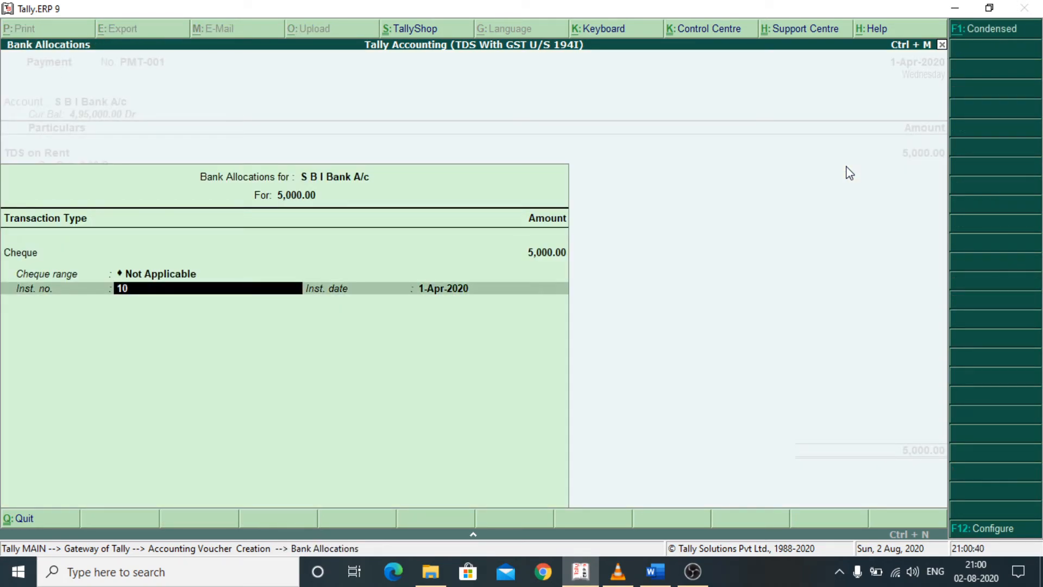
text(1010)
key(Return)
key(Return)
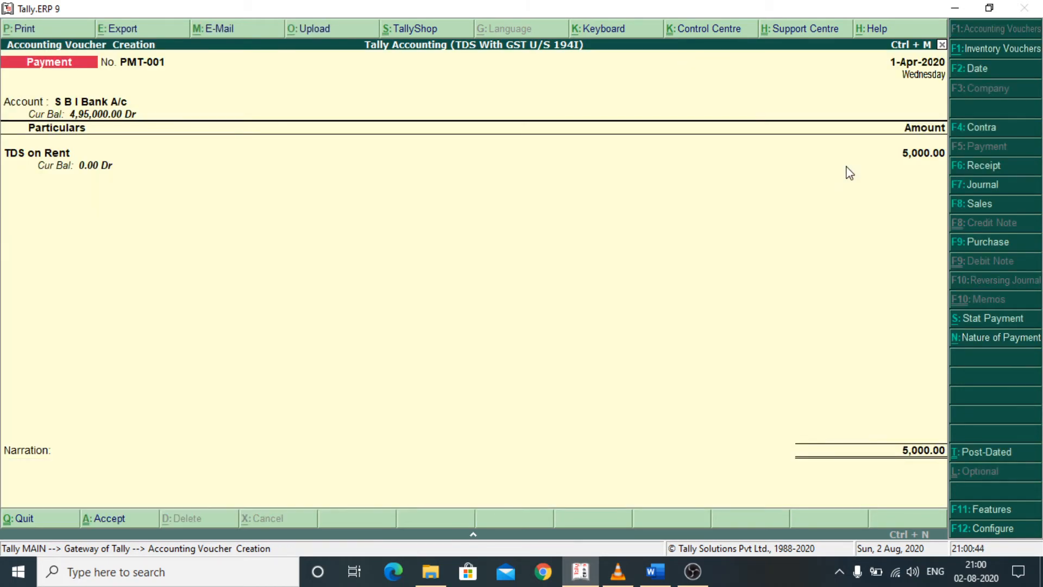
key(Return)
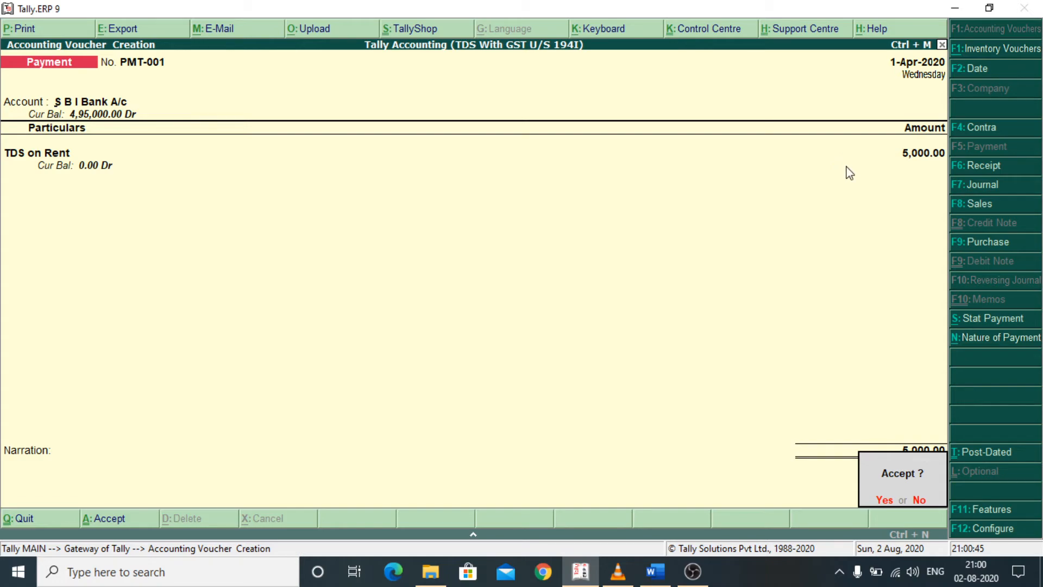
key(Return)
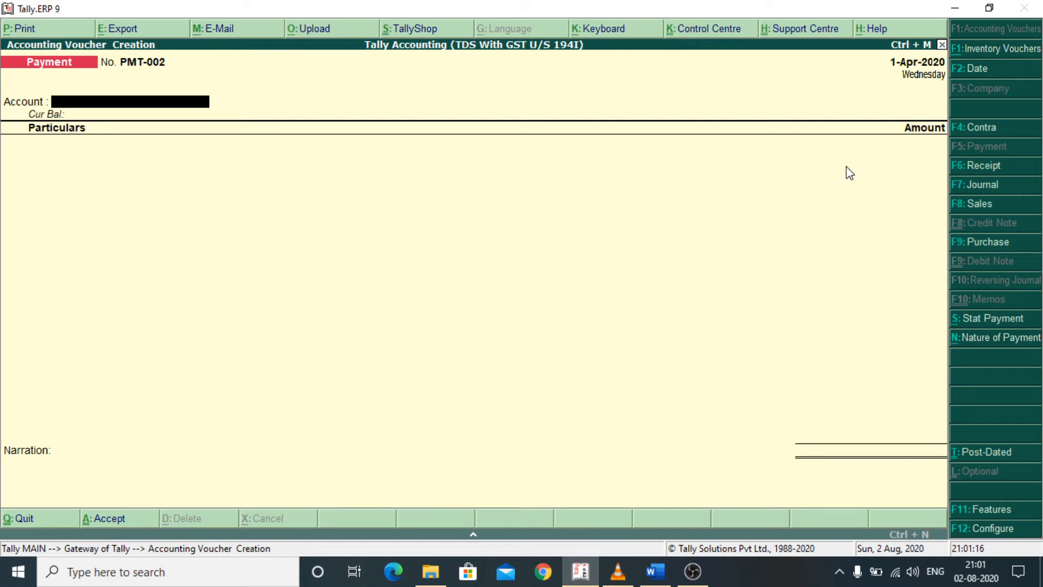
- Leave payment voucher entry and open the Day Book from the display reports
key(Escape)
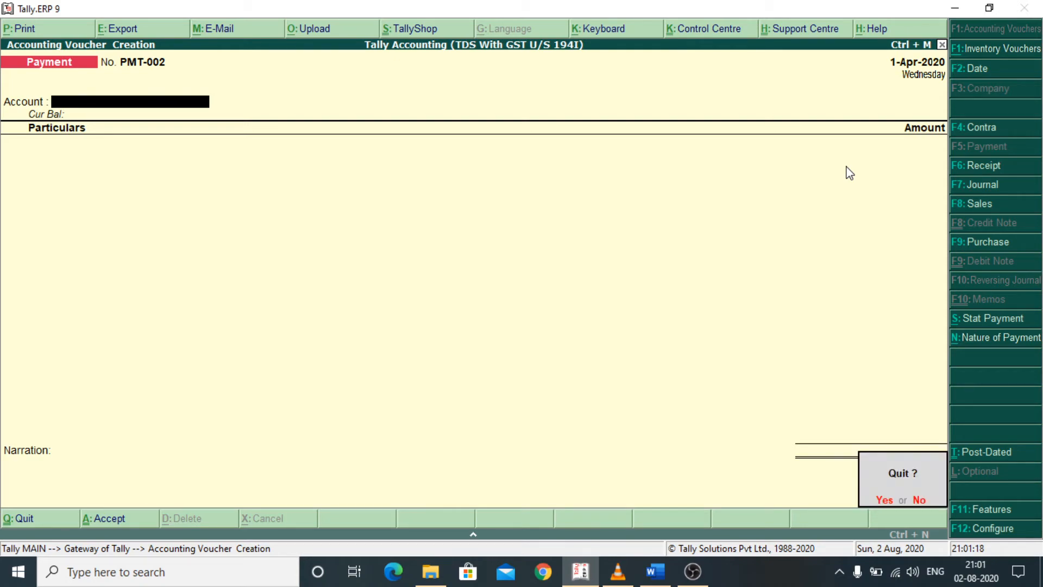
key(Return)
key(Down)
key(Down)
key(Down)
key(Down)
key(Down)
key(Down)
key(Down)
key(Down)
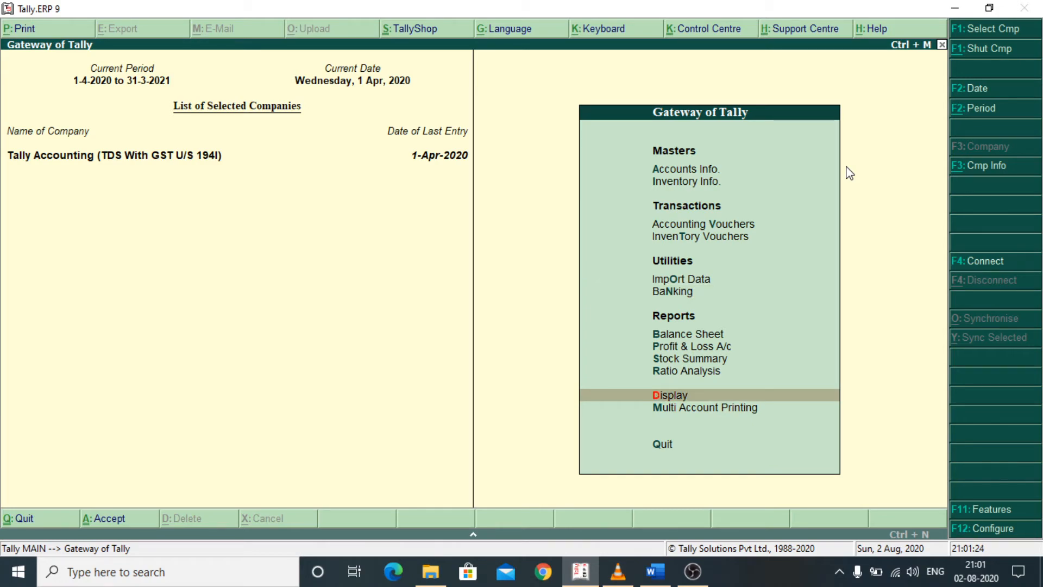
key(Return)
key(Down)
key(Return)
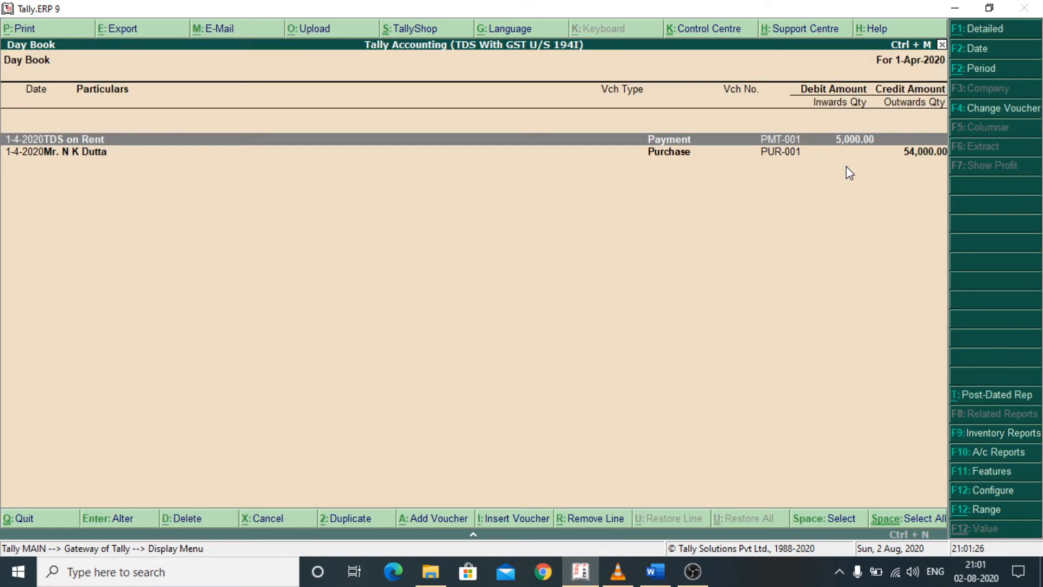
- Open the TDS on Rent payment voucher and generate its print preview with Print as TDS Challan set to Yes
key(Return)
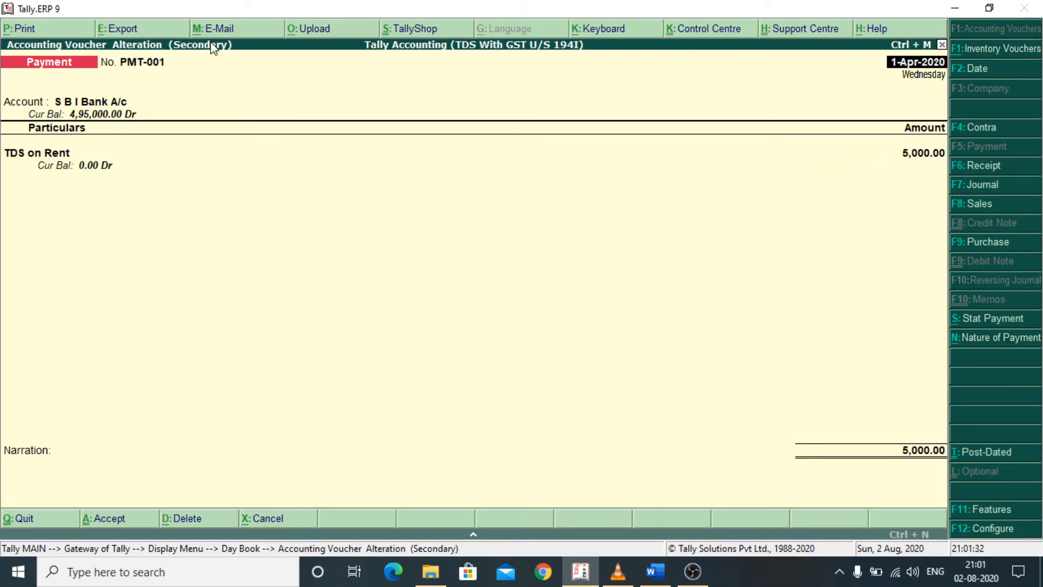
click(31, 30)
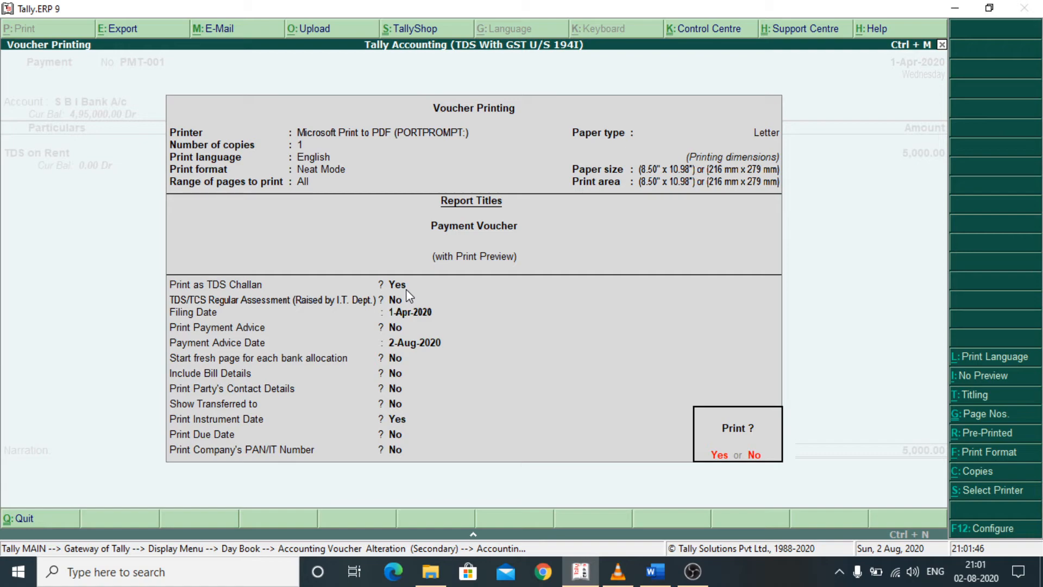
key(n)
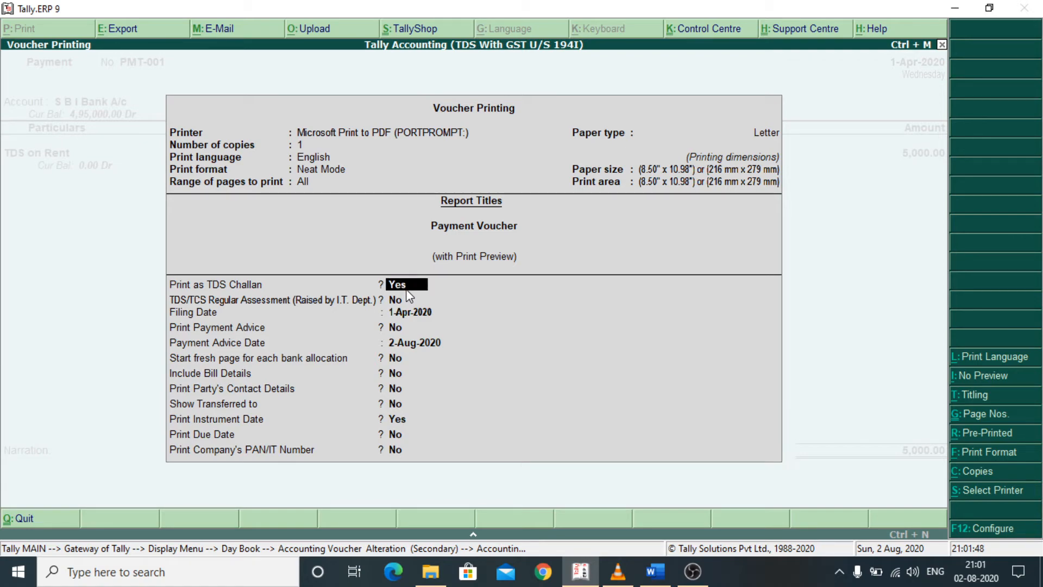
key(ctrl+a)
key(y)
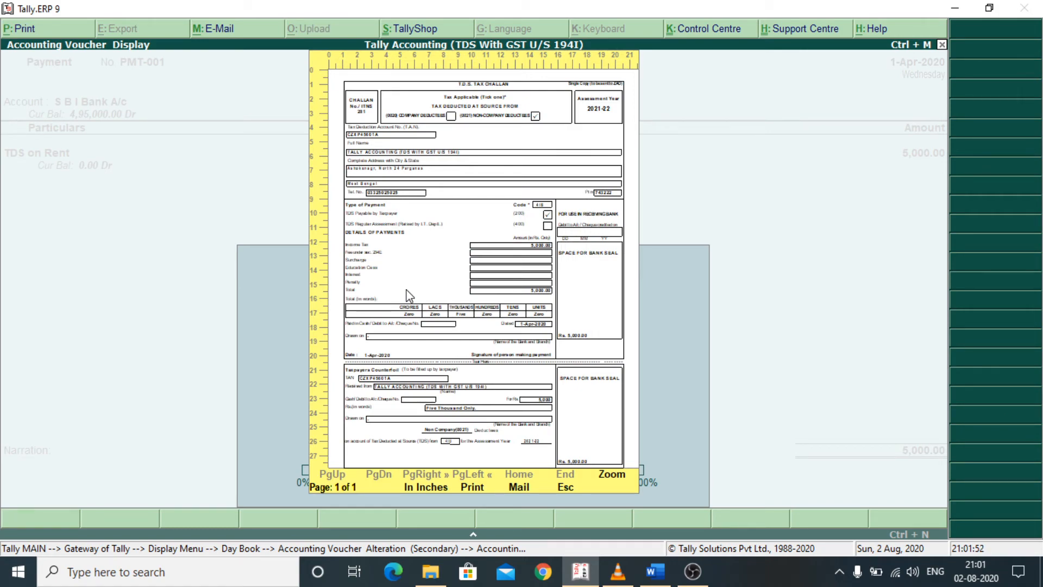
- Enlarge the TDS tax challan preview and examine its deductee, payment details and taxpayer's counterfoil
key(Return)
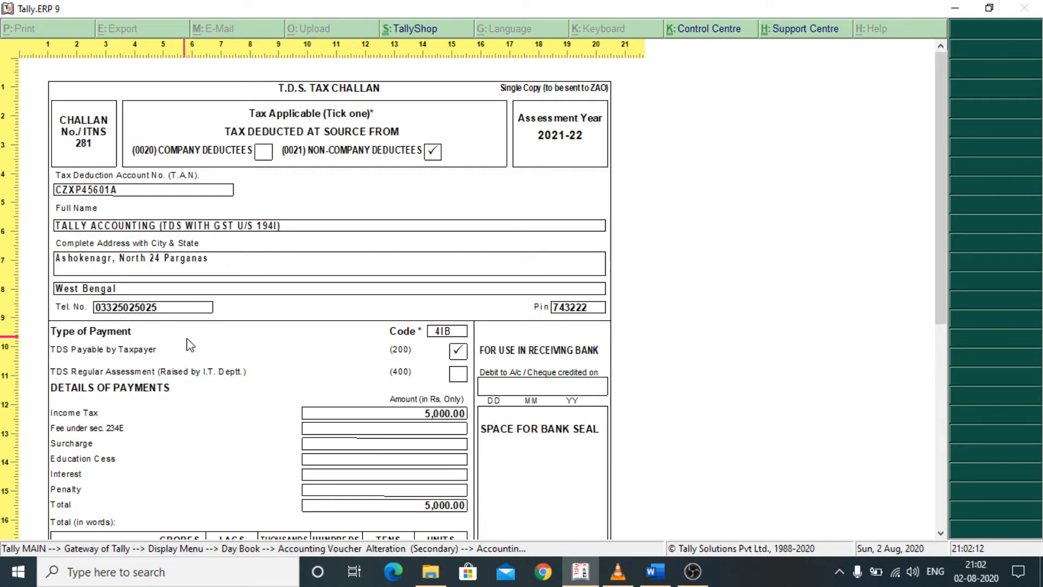
scroll(181, 365, down, 1)
scroll(181, 365, down, 3)
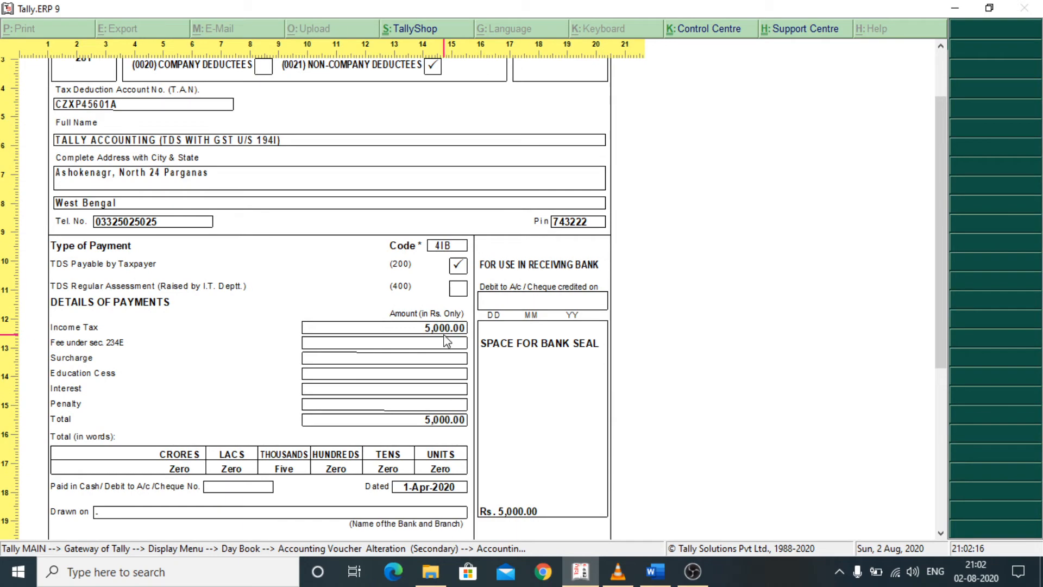
scroll(451, 343, down, 2)
scroll(430, 376, down, 2)
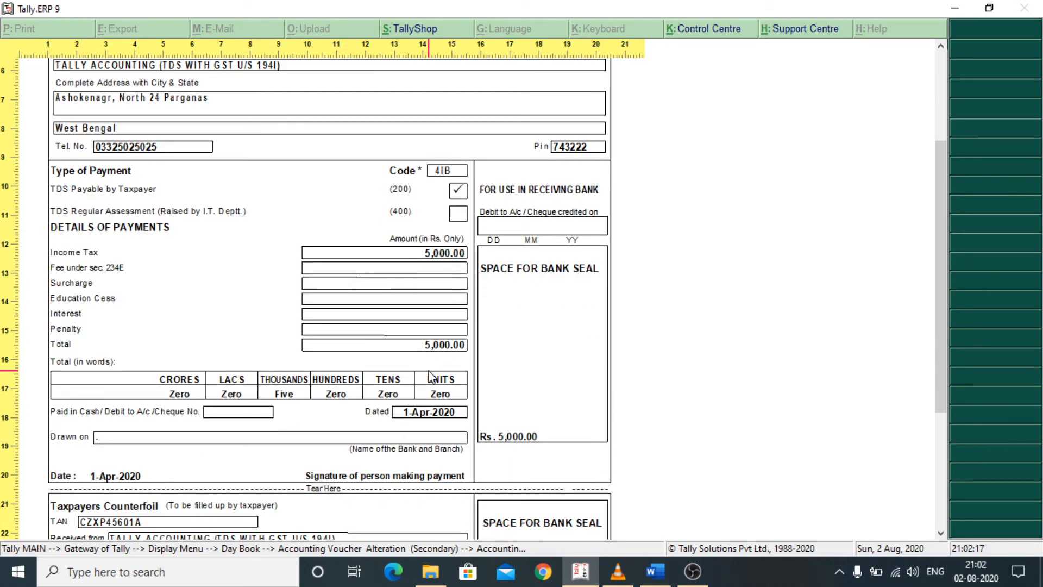
scroll(430, 376, down, 2)
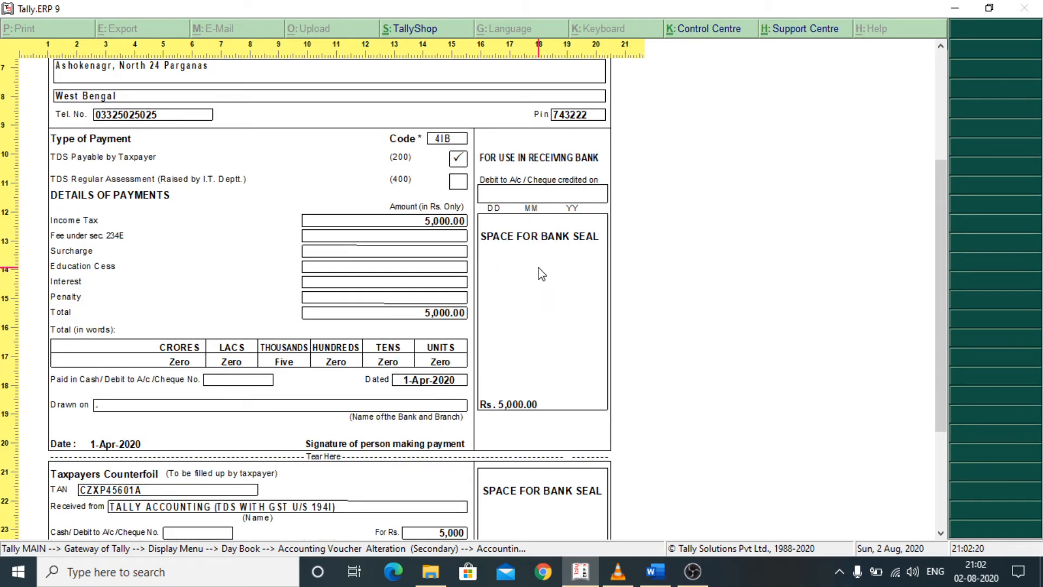
scroll(541, 275, down, 3)
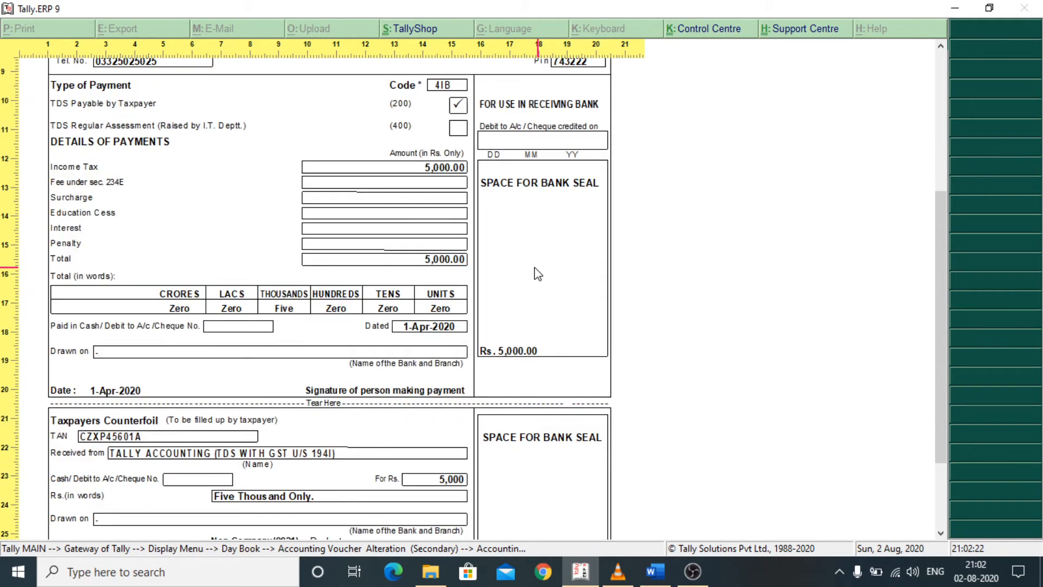
scroll(328, 312, down, 3)
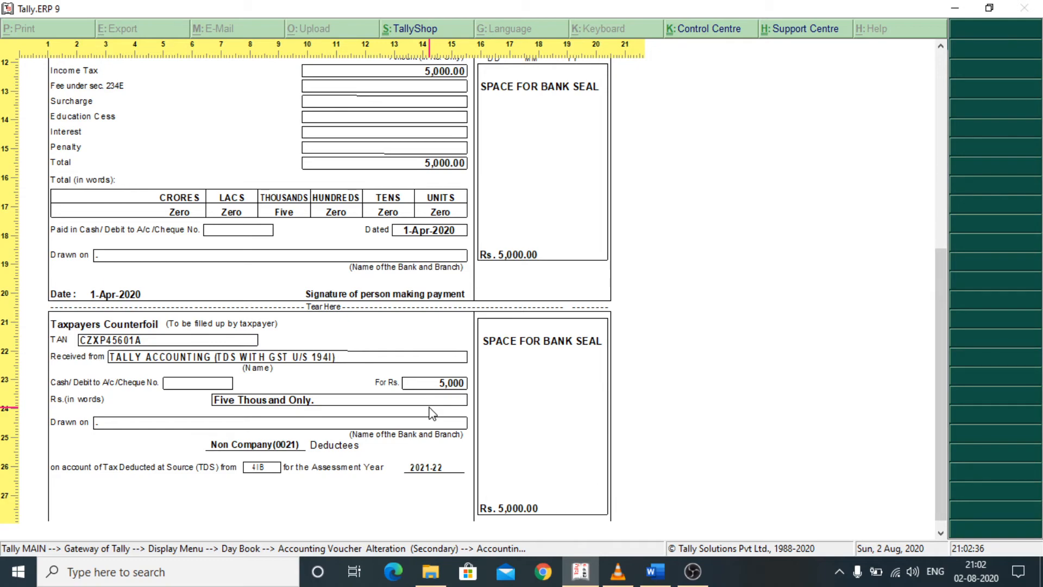
- Close the challan preview, the payment voucher and the Day Book to return to the Gateway of Tally
key(Escape)
key(Escape)
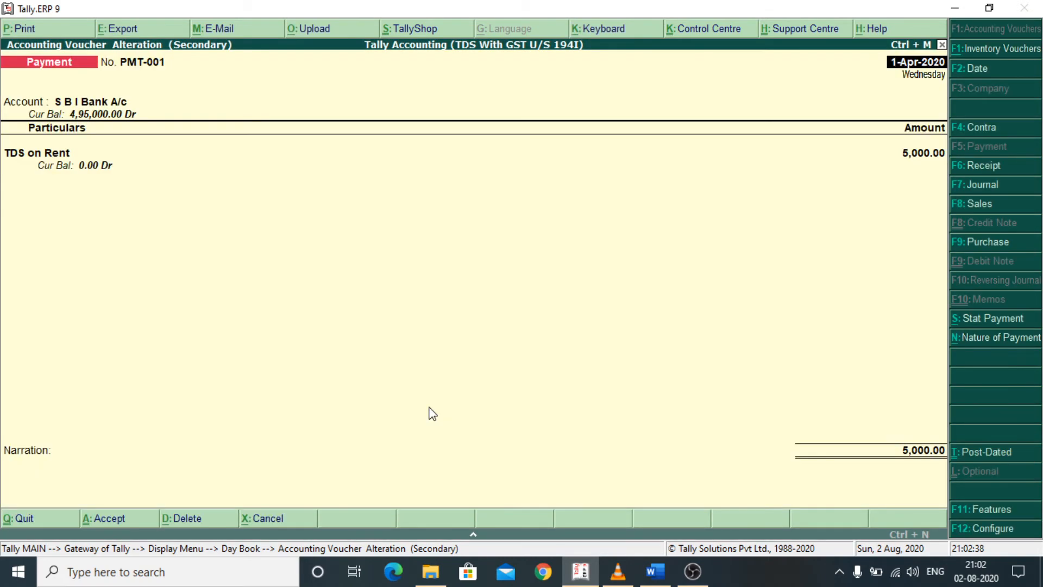
key(Escape)
key(y)
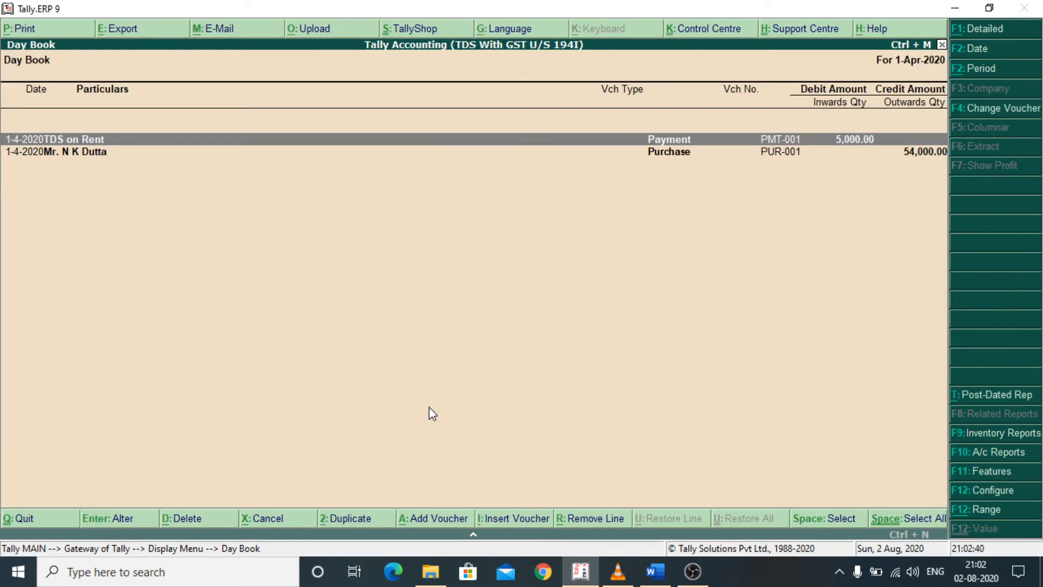
key(Escape)
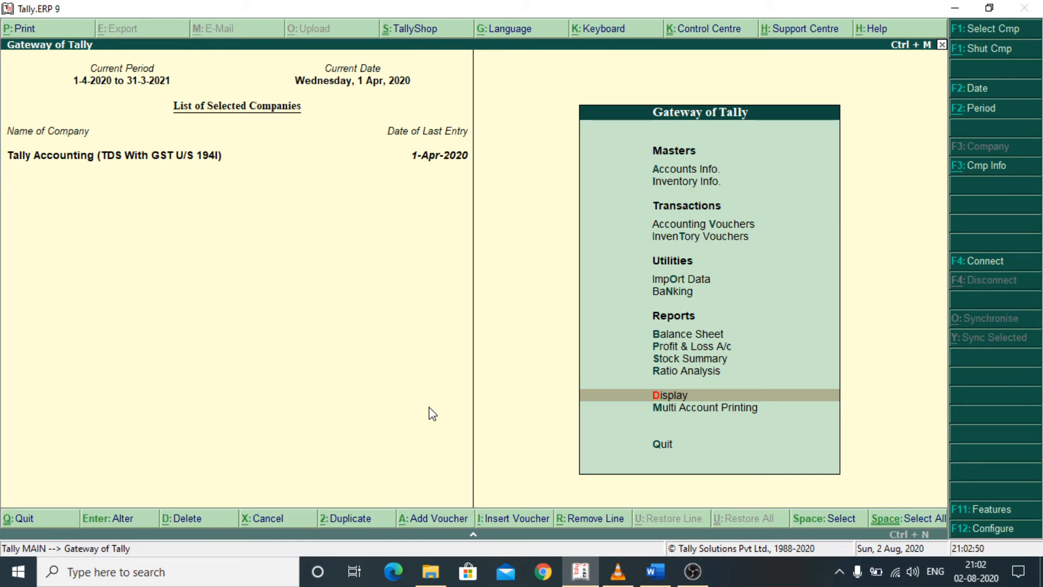
- Open the TDS Challan Reconciliation report from the statutory TDS reports
key(Return)
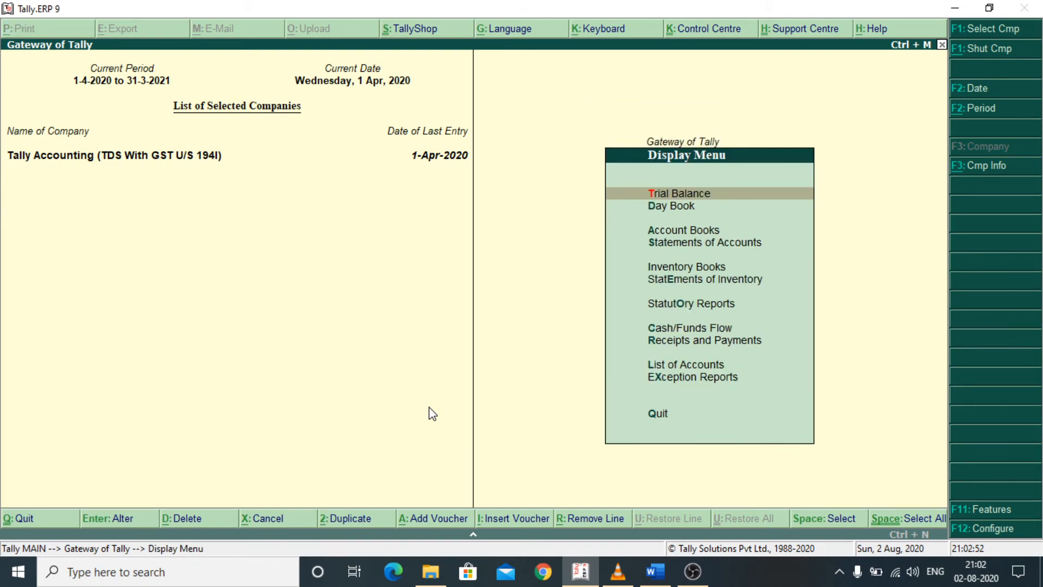
key(Down)
key(Down)
key(Down)
key(Down)
key(Down)
key(Down)
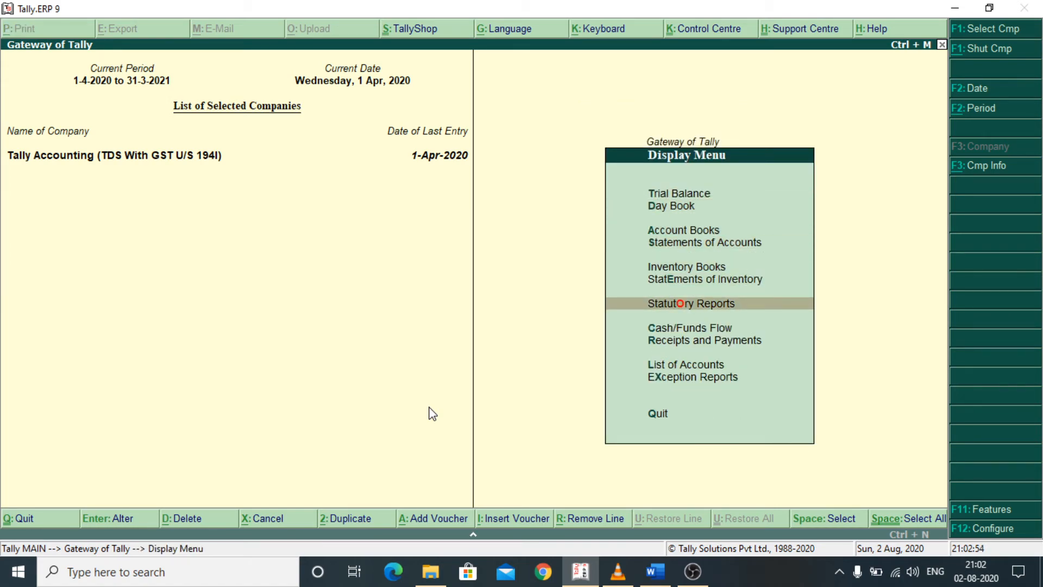
key(Return)
key(Down)
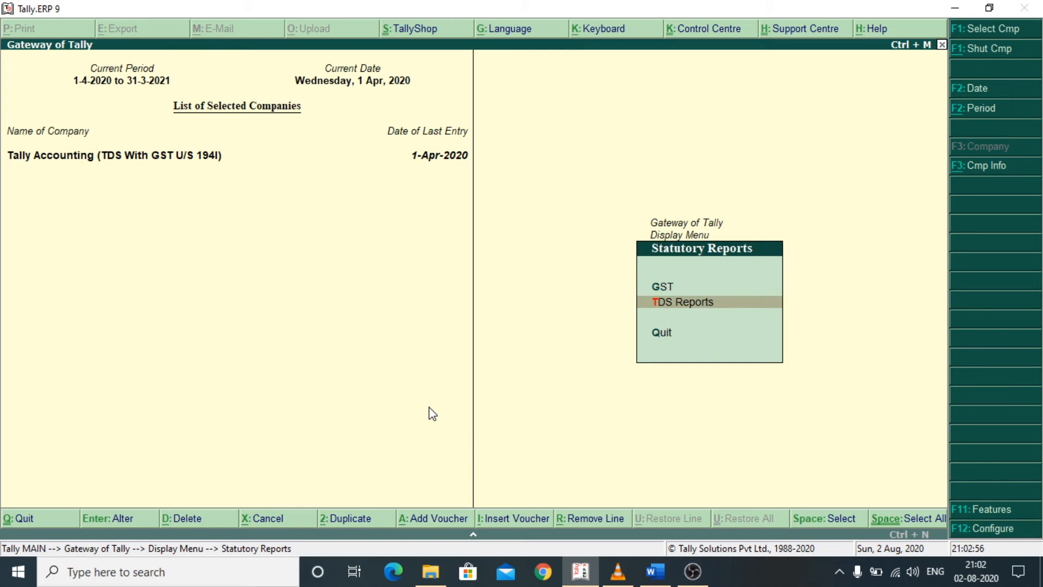
key(Return)
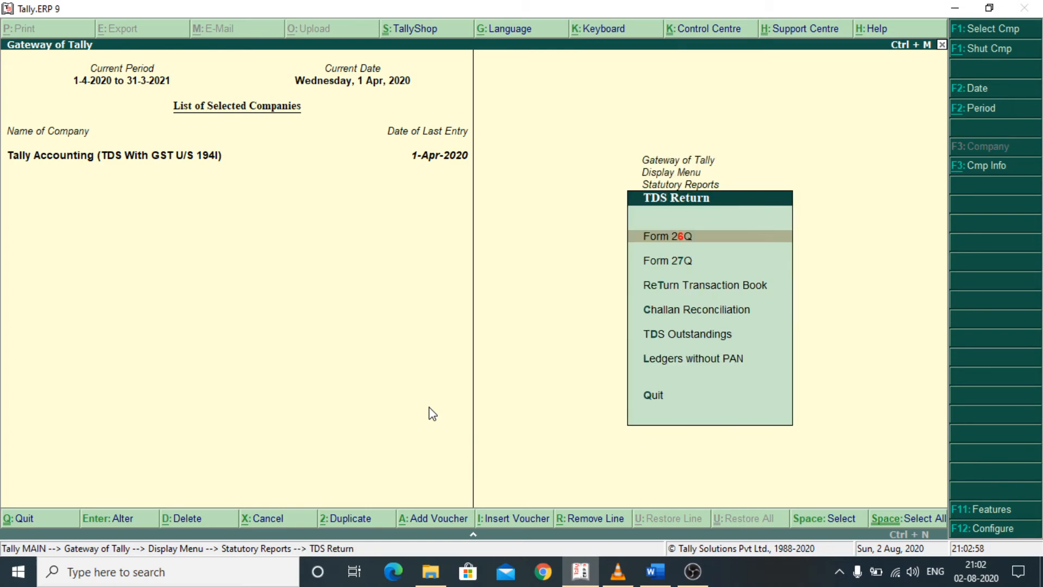
key(Down)
key(Down)
key(Down)
key(Down)
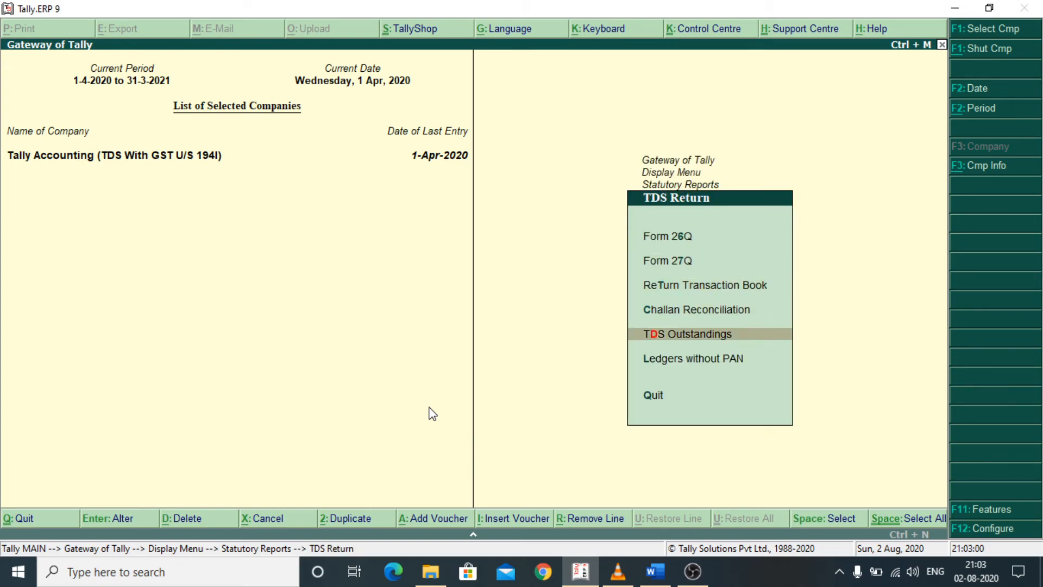
key(Up)
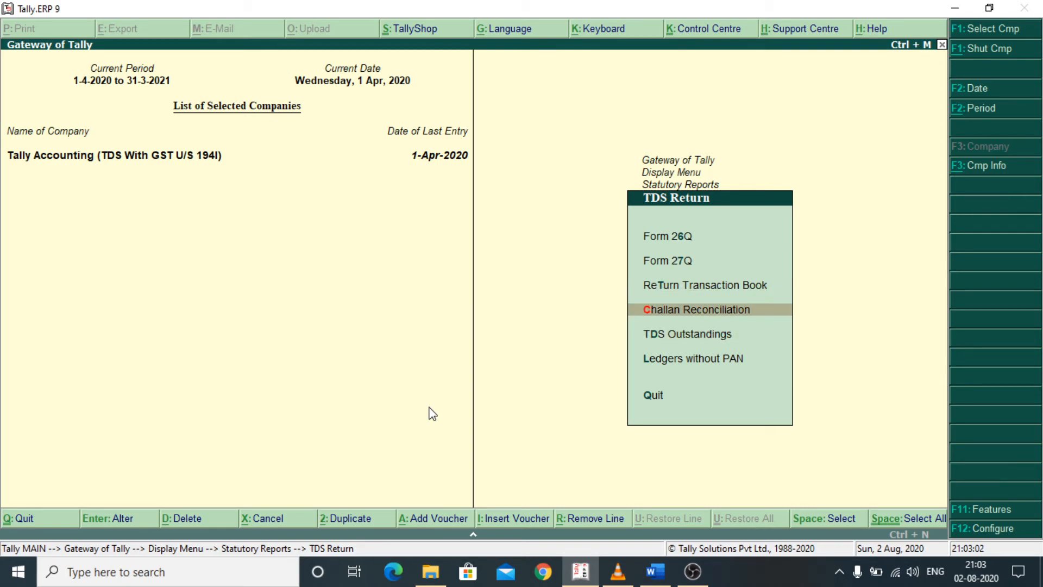
key(Return)
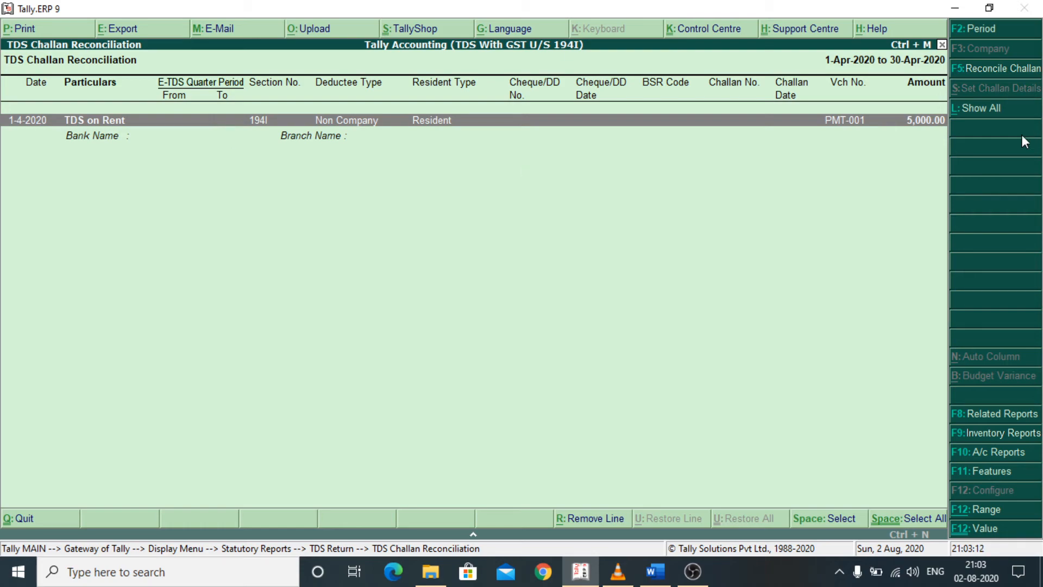
- Start reconciling the TDS on Rent challan and set its E-TDS quarter period from 1-4-2020 to 30-4-2020
click(687, 144)
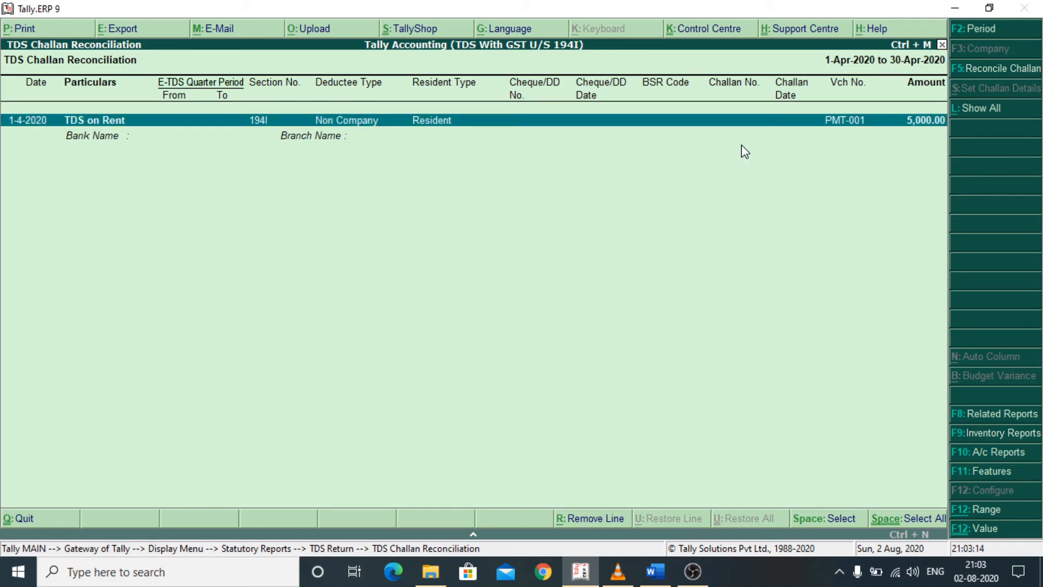
click(981, 70)
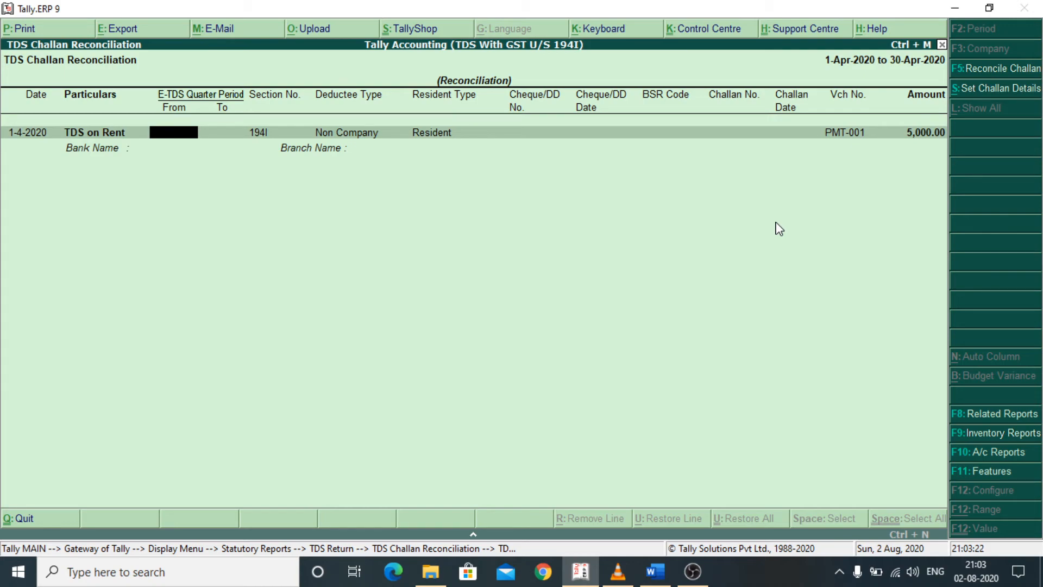
text(1.4)
key(Return)
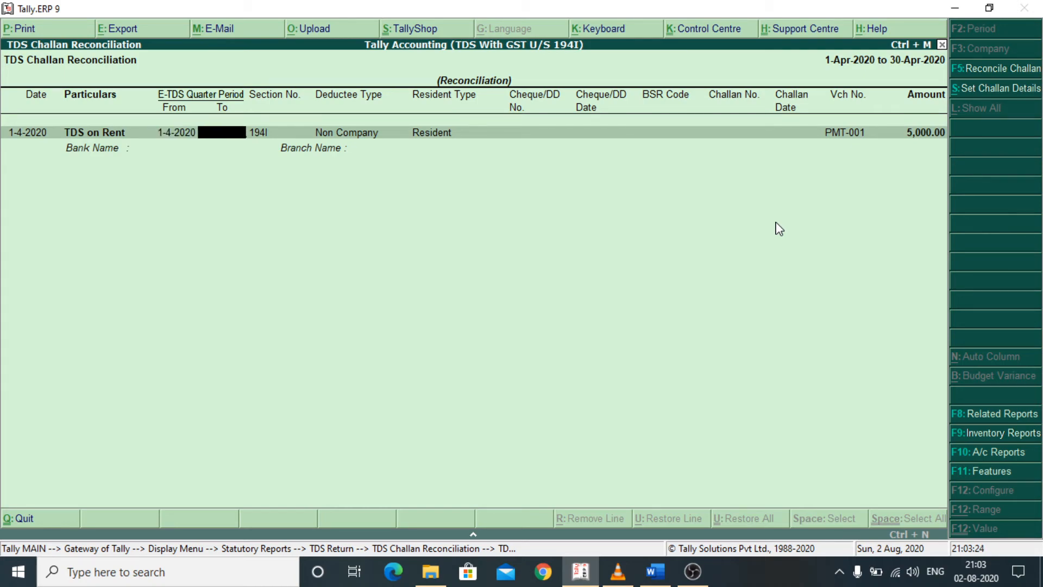
text(30.4)
key(Return)
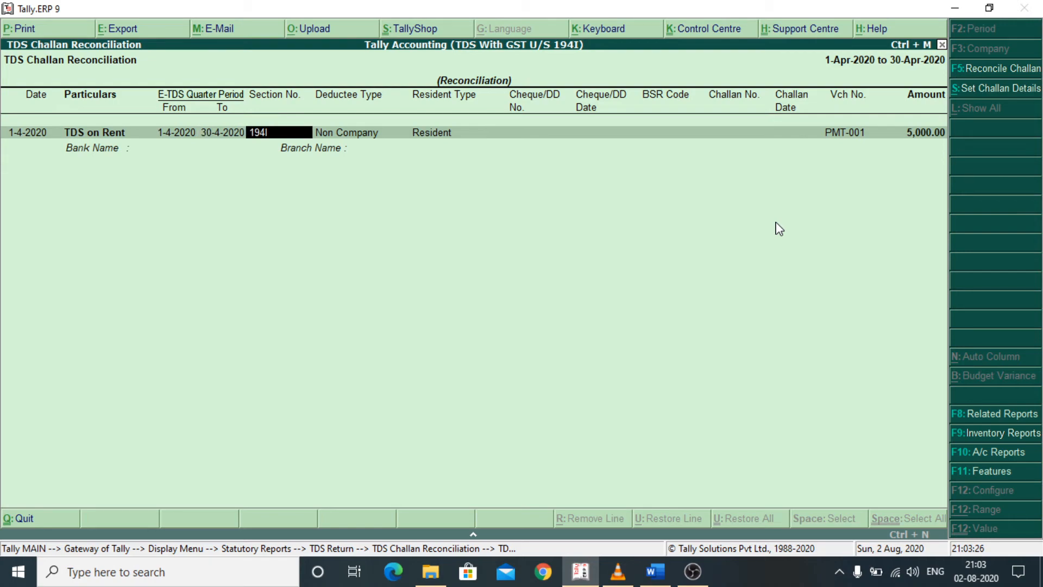
- Accept section 194I, choose Non Company as the deductee type and keep Resident as the resident type
key(Return)
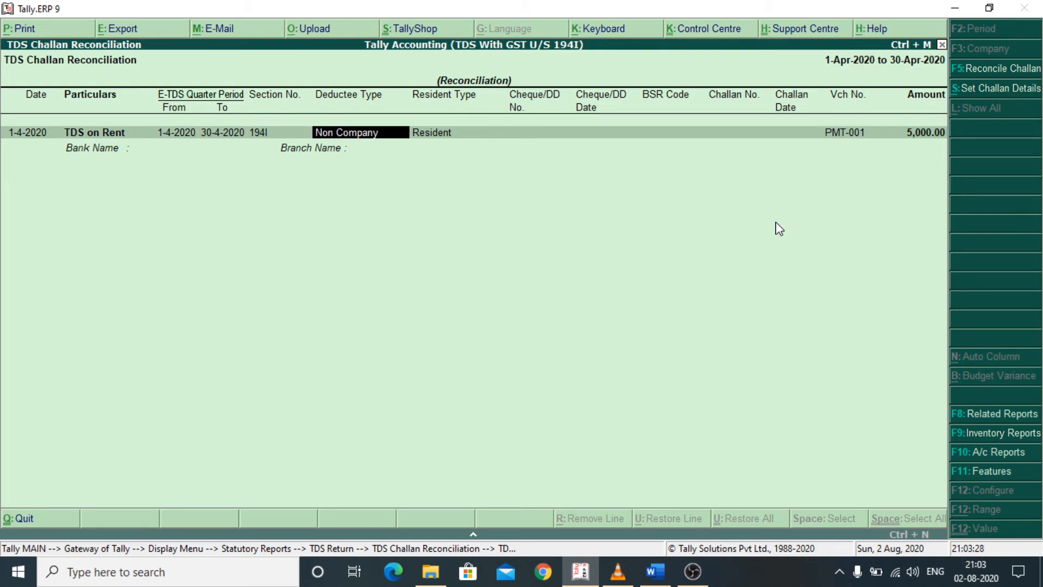
key(BackSpace)
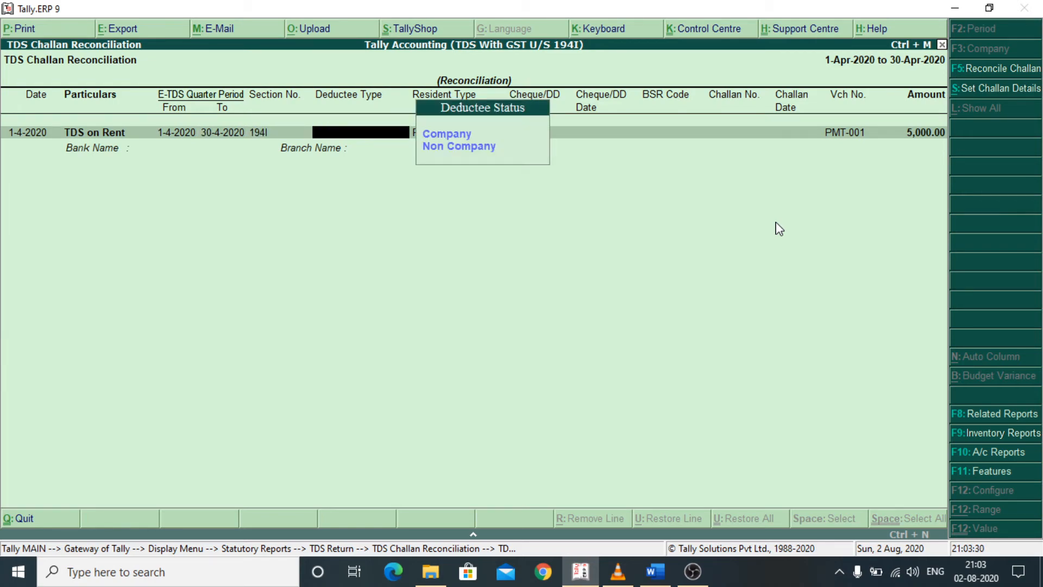
key(Down)
key(Return)
key(Return)
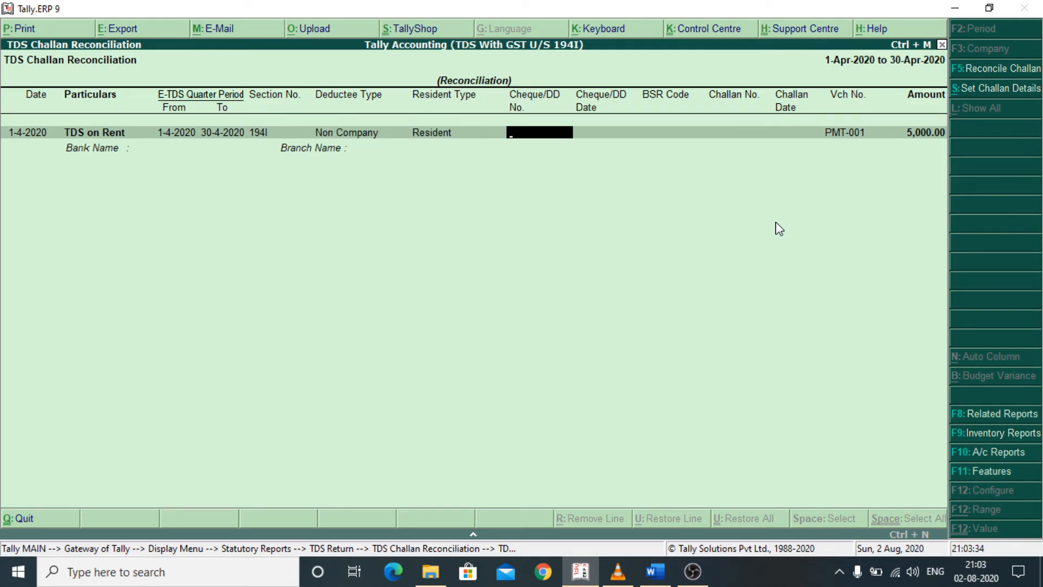
- Enter cheque/DD number 101010 and cheque/DD date 1-4-2020 for the TDS on Rent challan
text(101010)
key(Return)
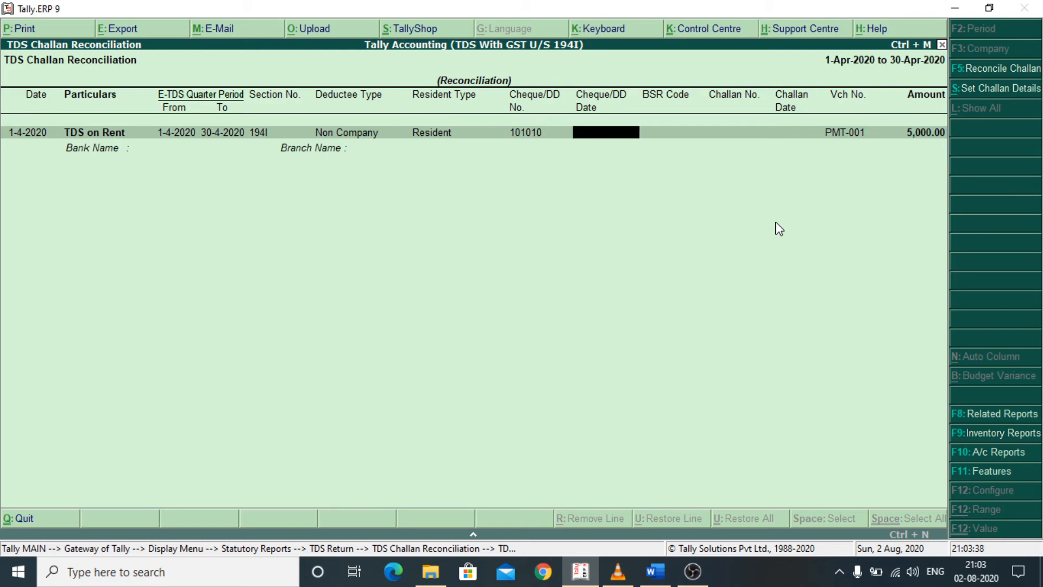
text(1.4.2020)
key(Return)
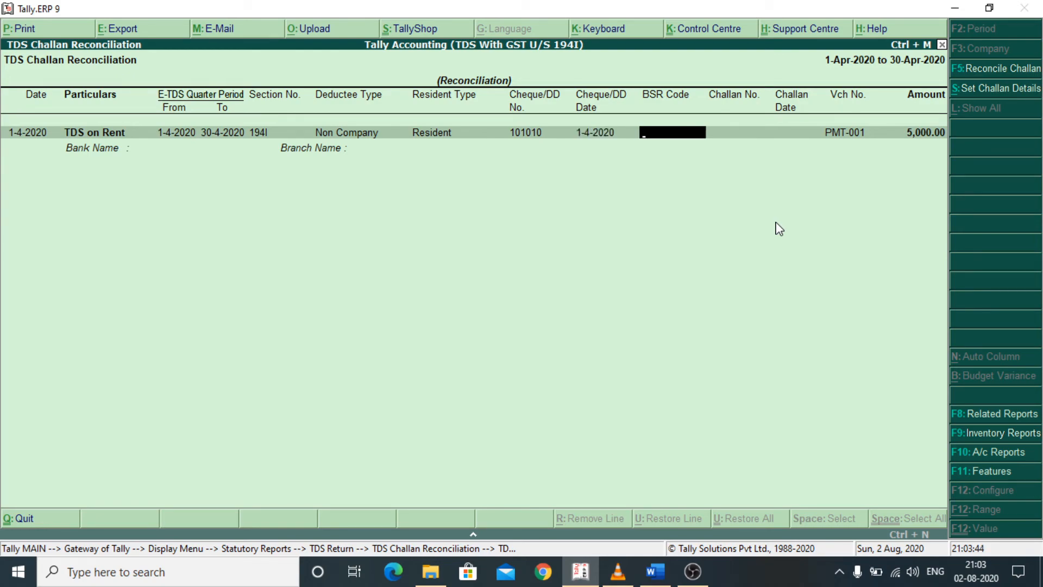
- Enter BSR code 1234567, challan number 10001 and challan date 1-4-2020
text(1234567)
key(Return)
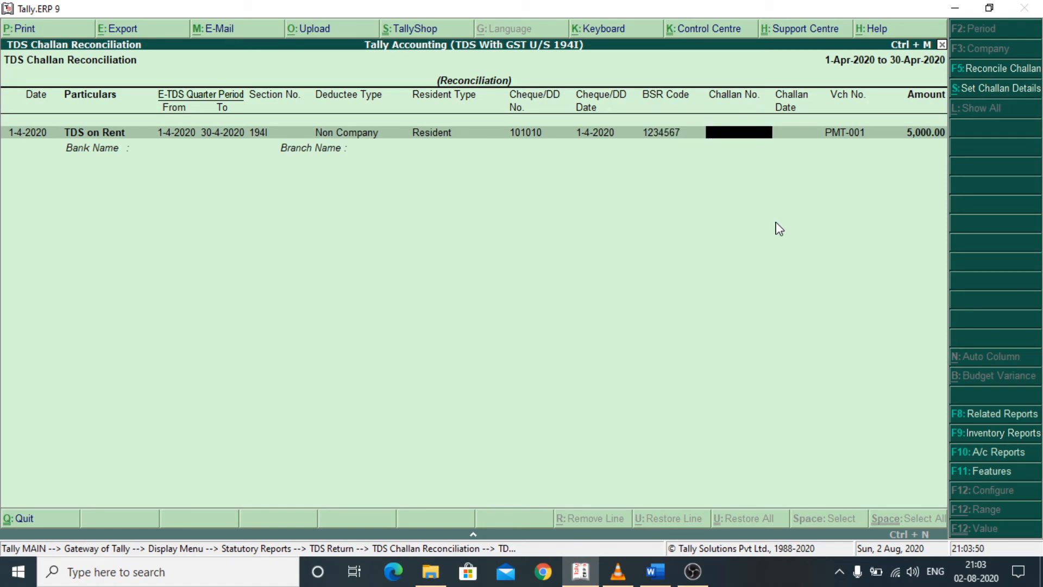
text(10001)
key(Return)
text(1.4)
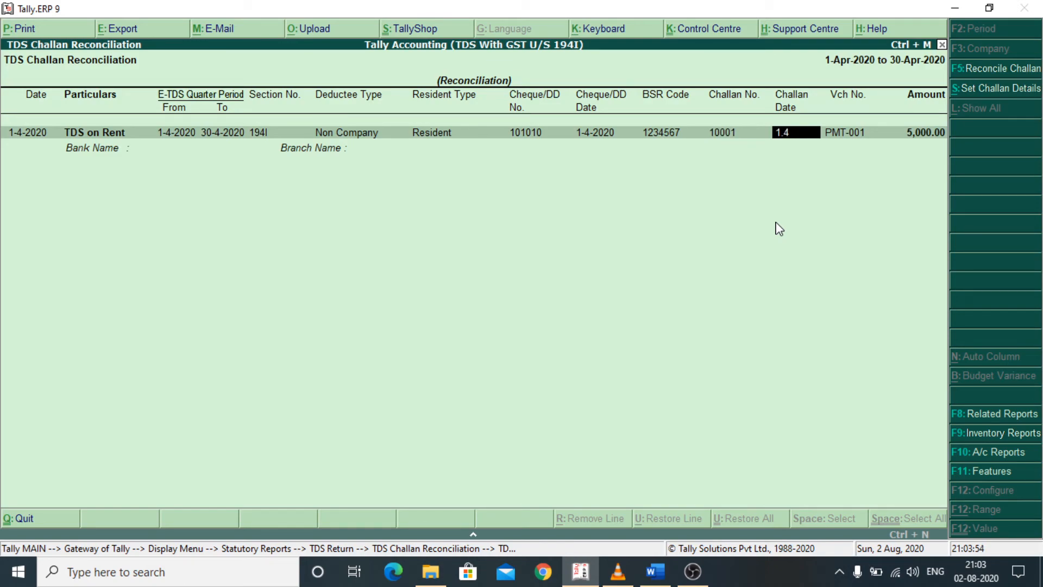
text(.2020)
key(Return)
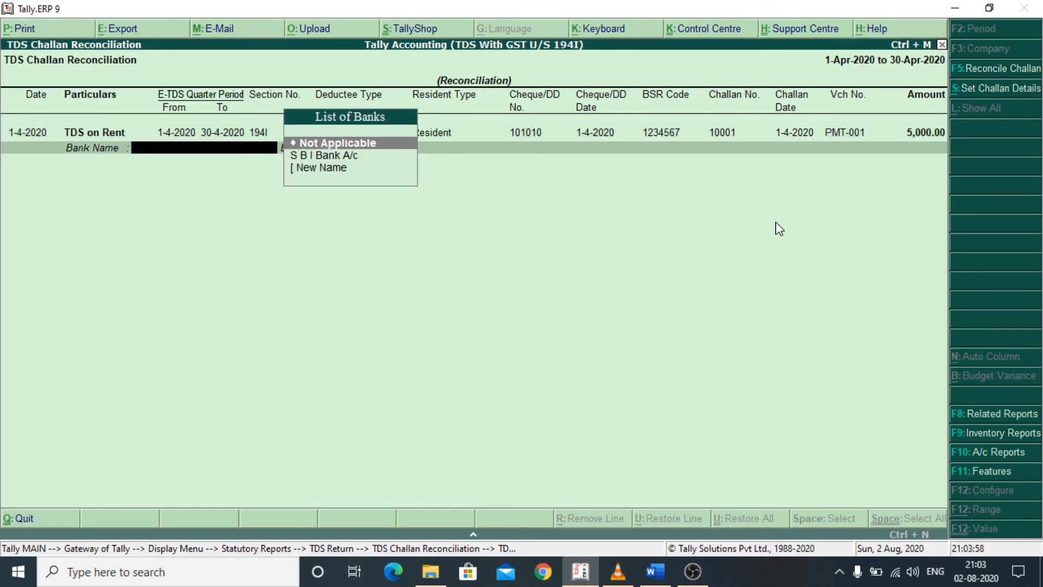
- Set the bank to S B I Bank A/c and the branch to Ashokenagar, and accept the challan reconciliation
key(Down)
key(Return)
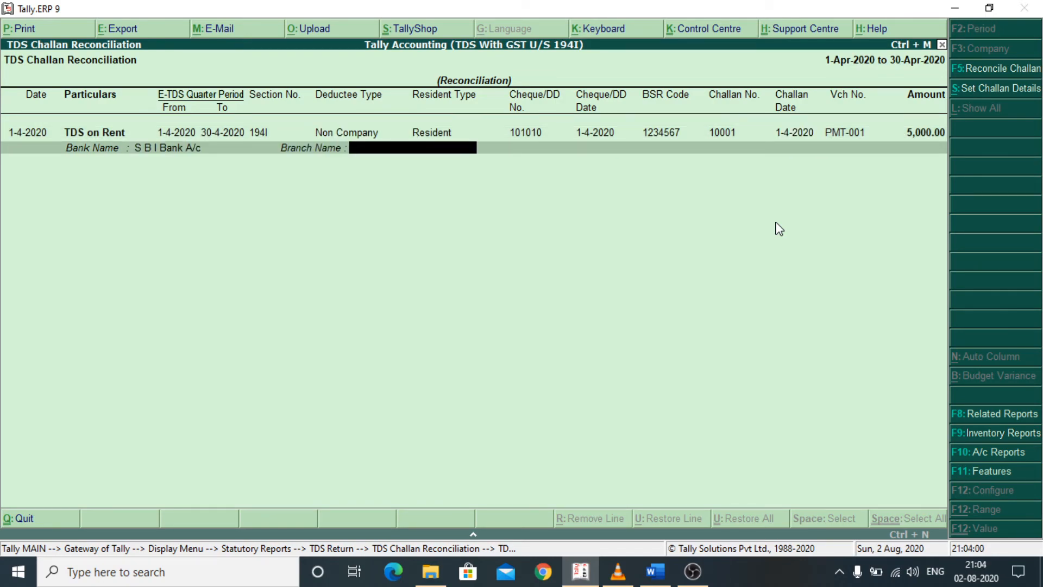
text(Ashokenagar)
key(Return)
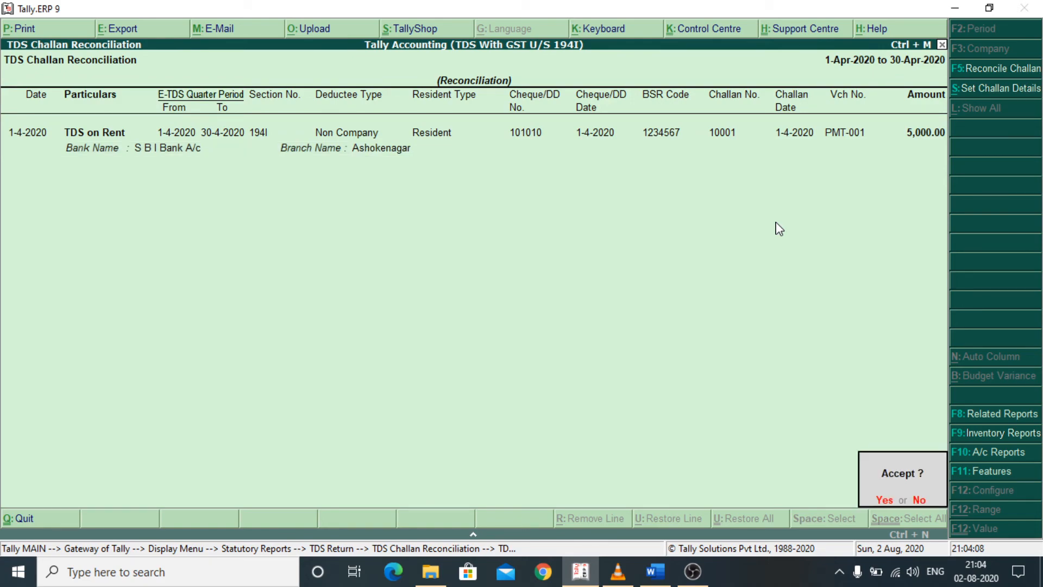
key(Return)
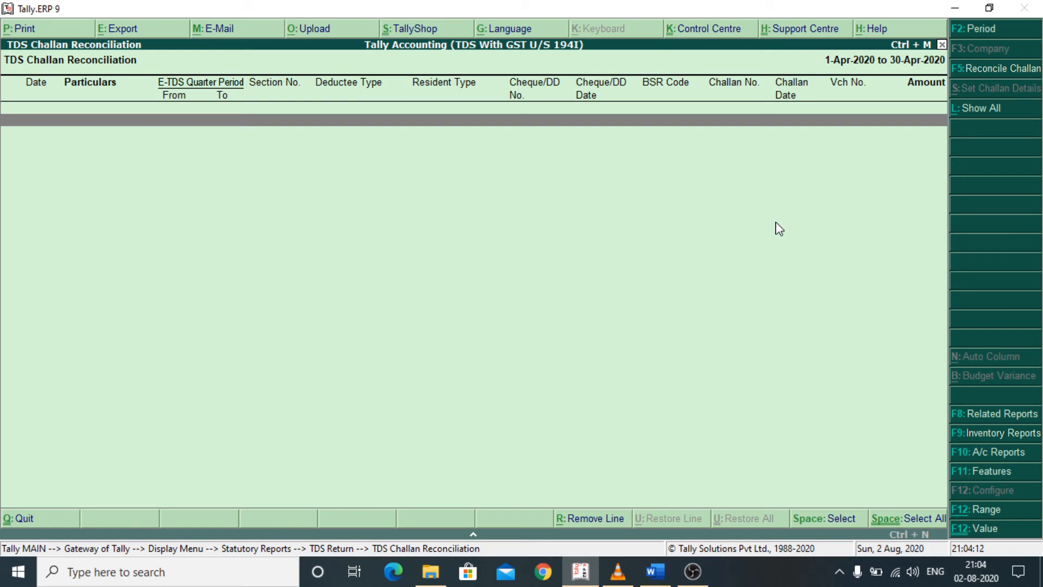
- Close the challan reconciliation and the display reports to return to the Gateway of Tally
key(Escape)
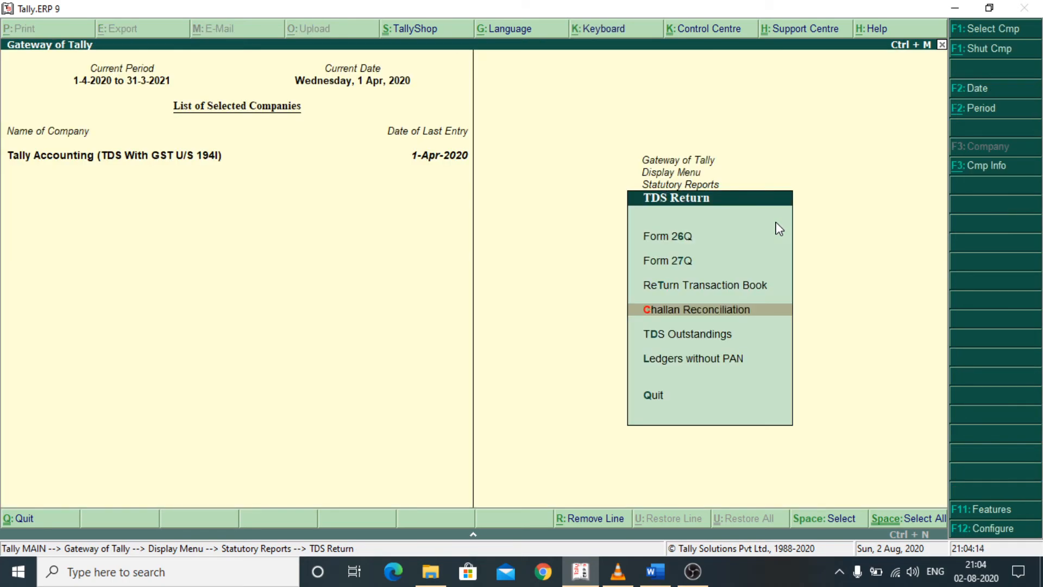
key(Escape)
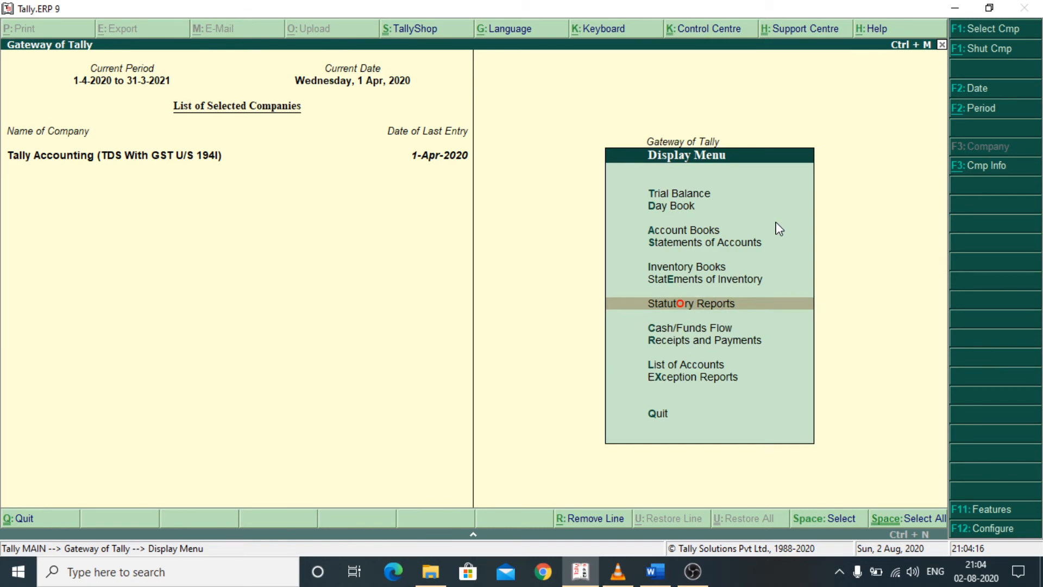
key(Escape)
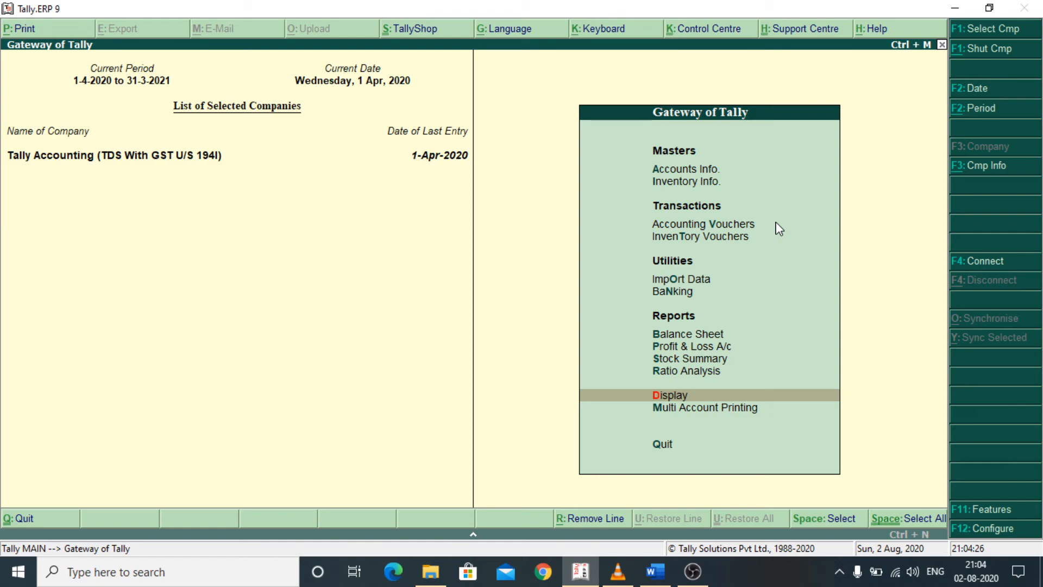
- Open the GSTR-2 return from the statutory GST reports and examine its B2B invoices line for tax and available ITC
key(Return)
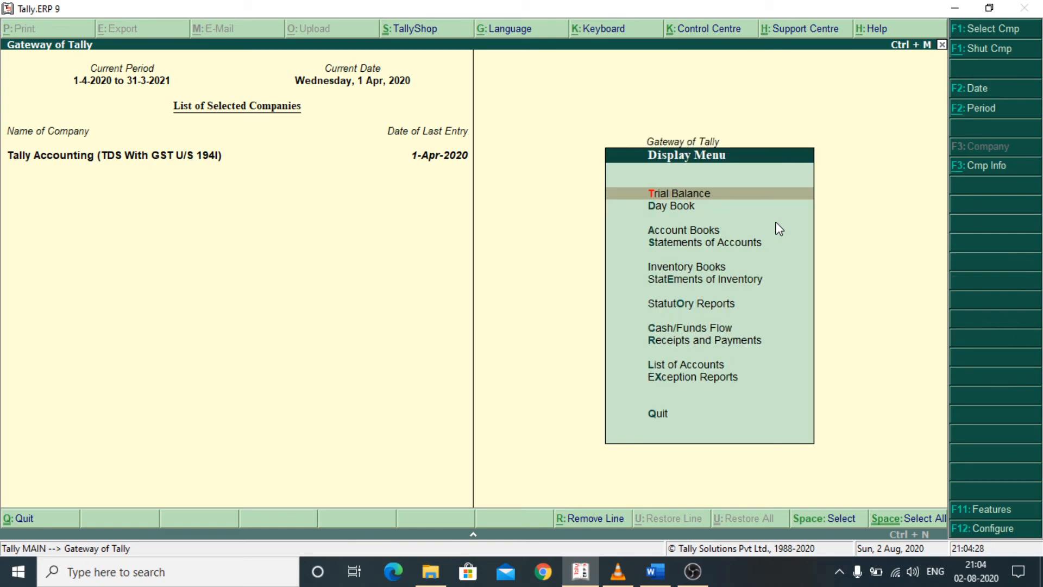
key(Down)
key(Down)
key(Down)
key(Down)
key(Down)
key(Down)
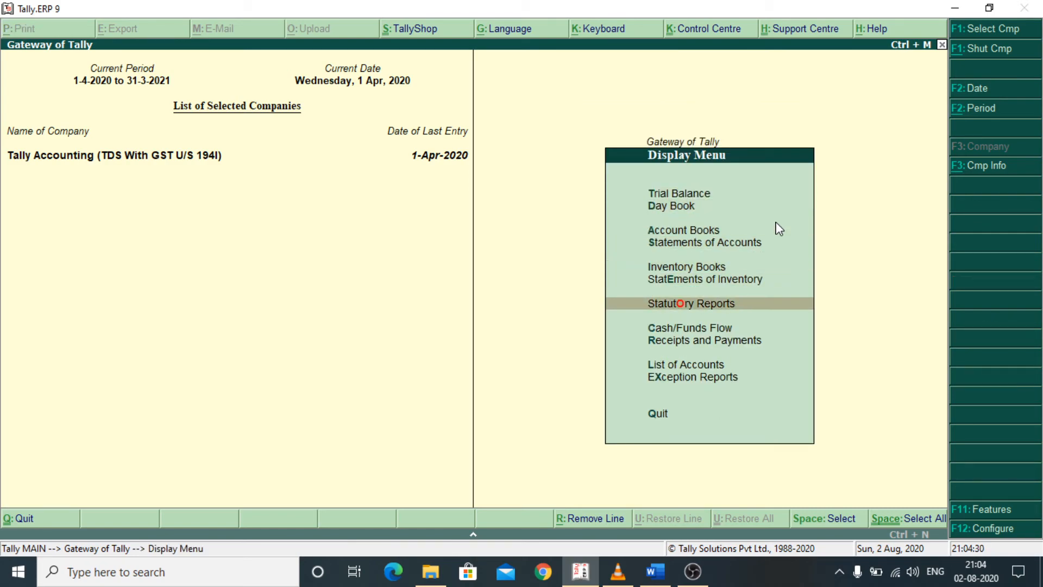
key(Return)
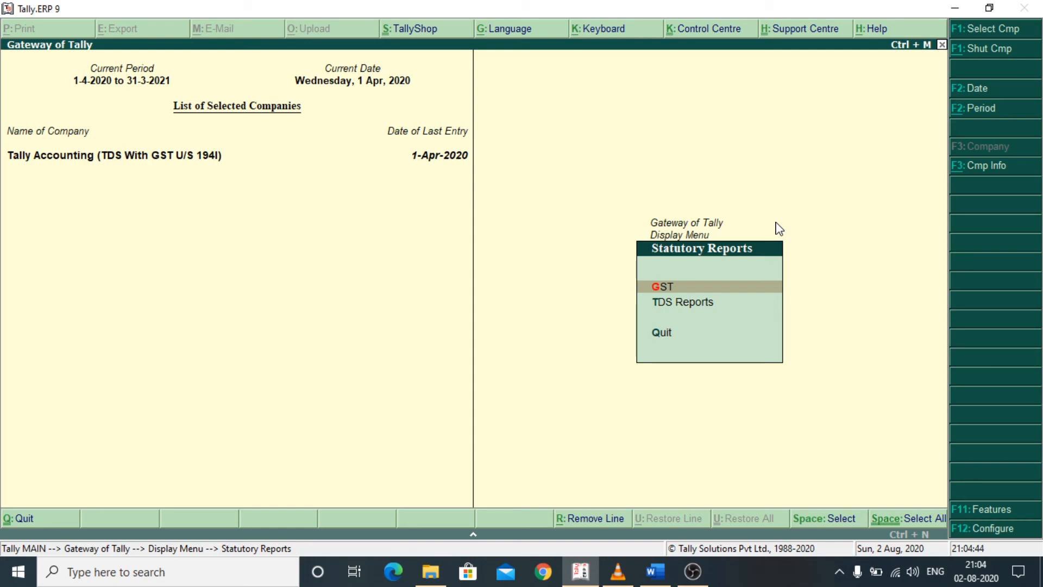
key(Return)
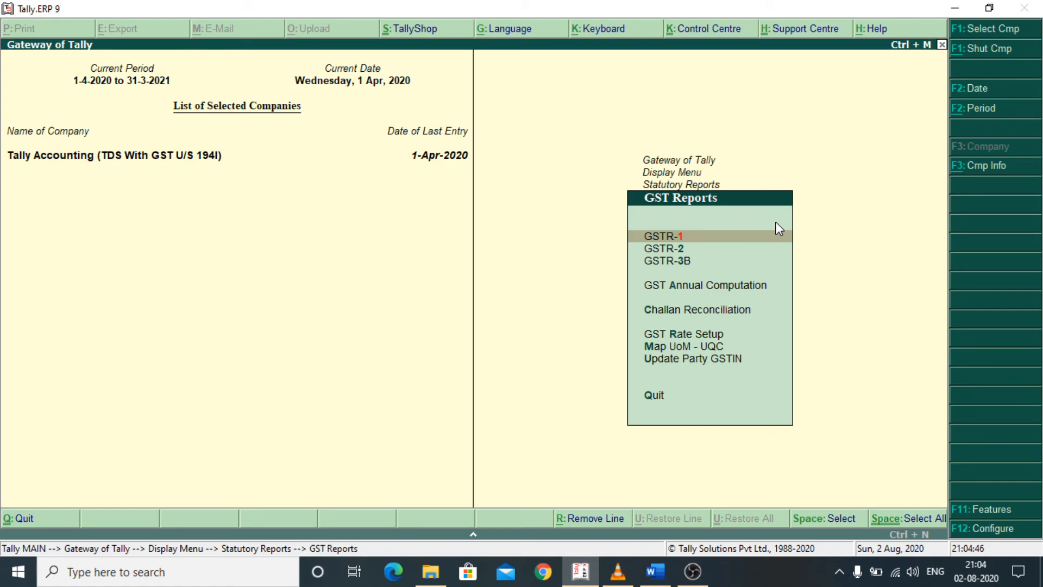
key(Down)
key(Return)
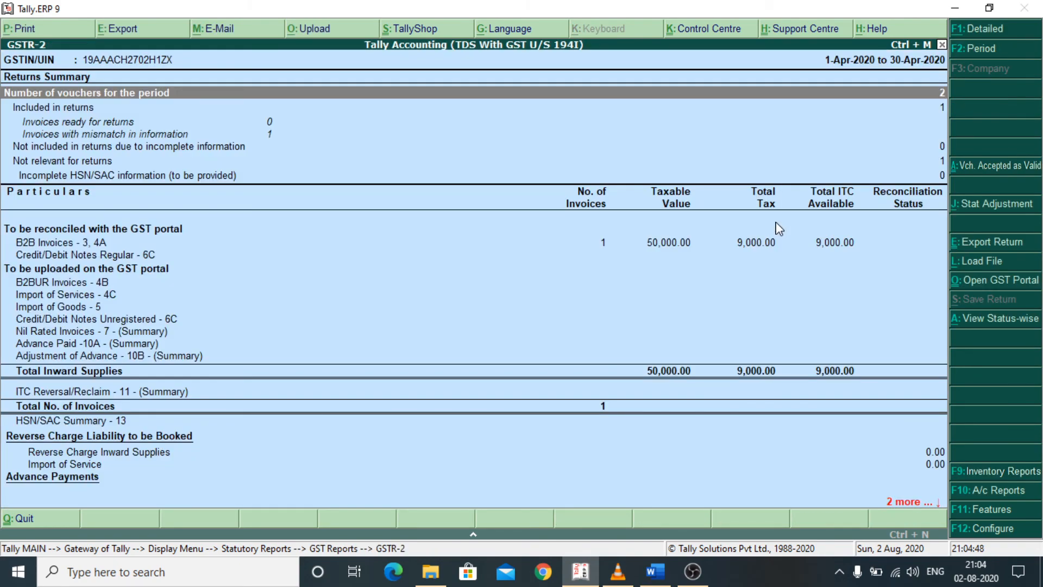
key(Down)
key(Down)
key(Down)
key(Down)
key(Down)
key(Down)
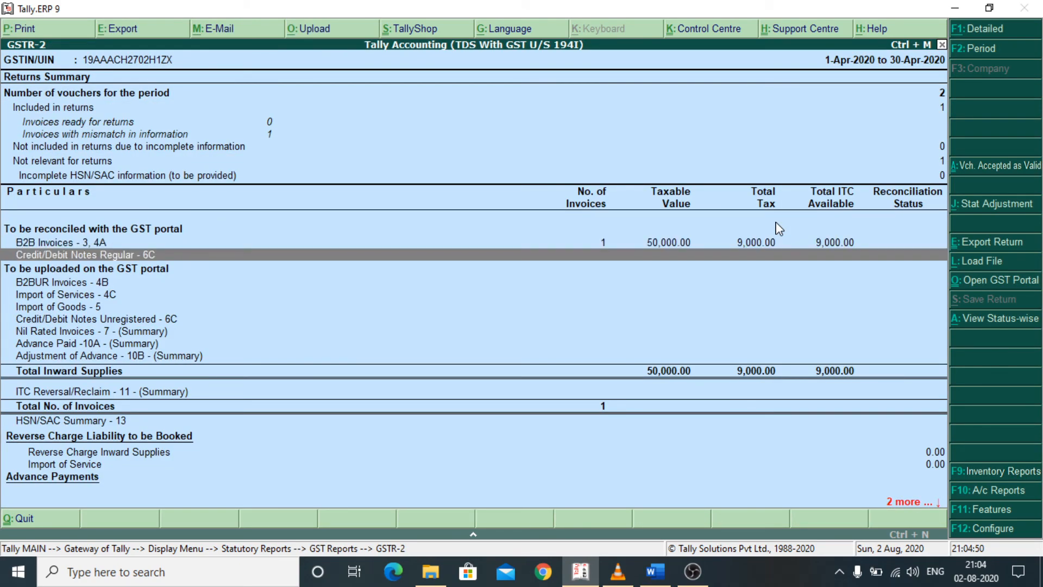
key(Up)
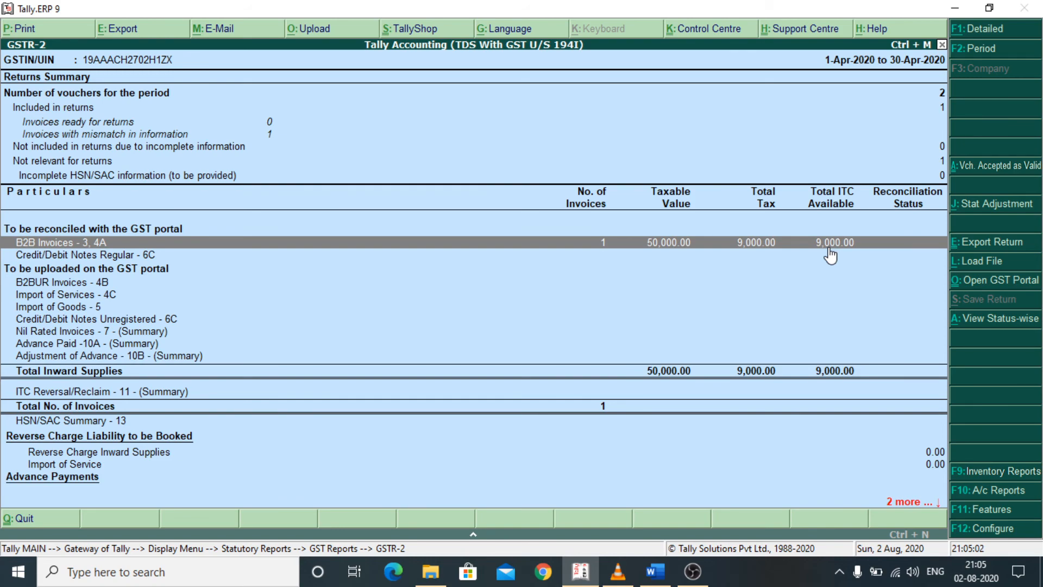
- Leave the GSTR-2 return and open Form 26Q from the statutory TDS reports
key(Escape)
key(Escape)
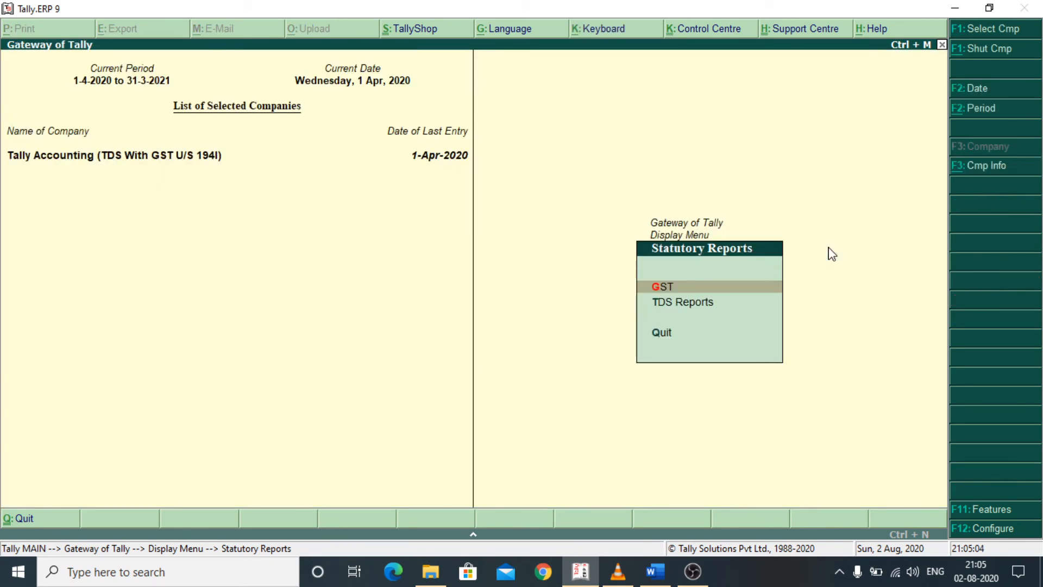
key(Down)
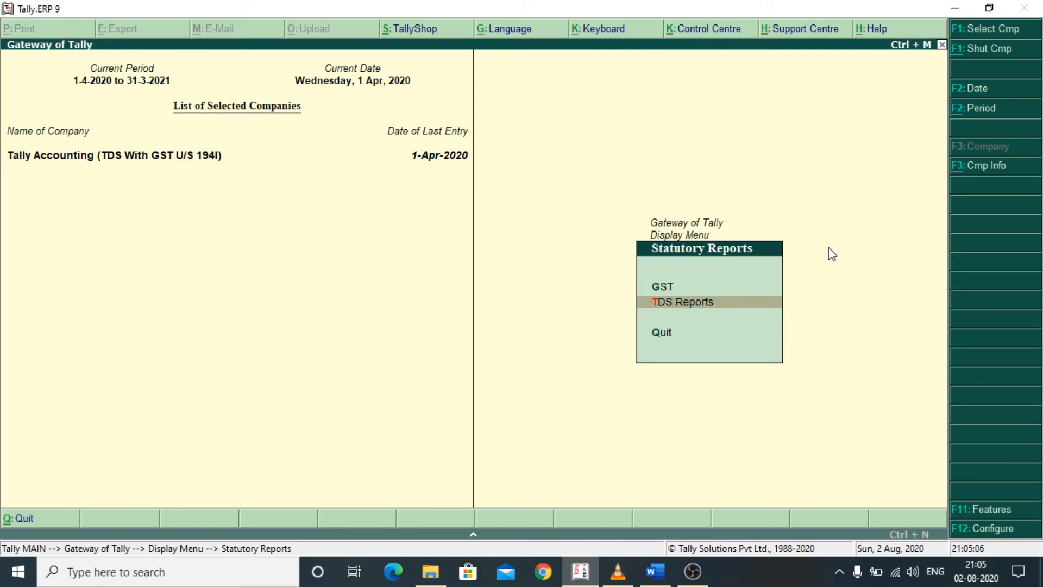
key(Return)
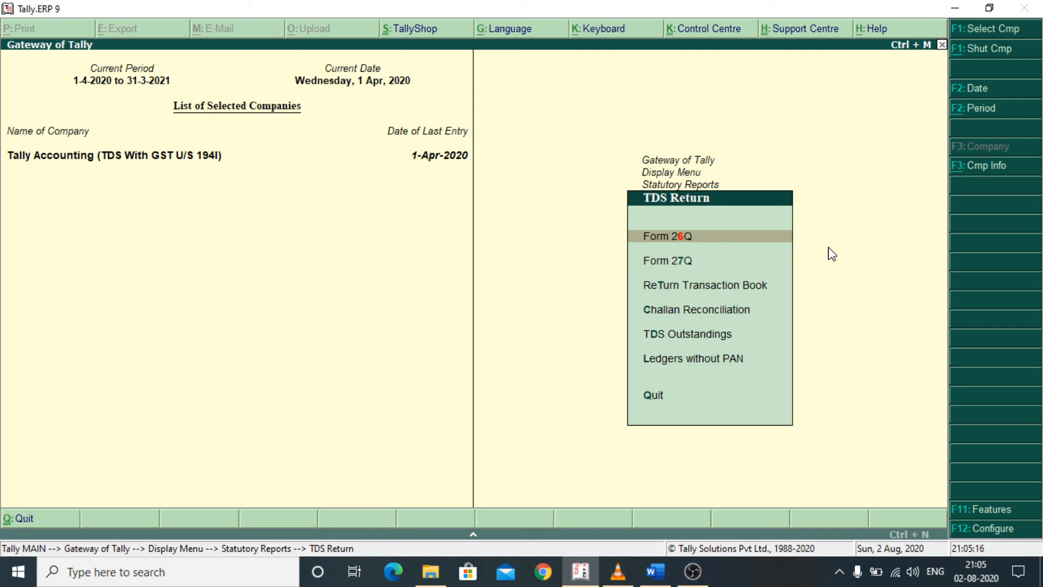
key(Return)
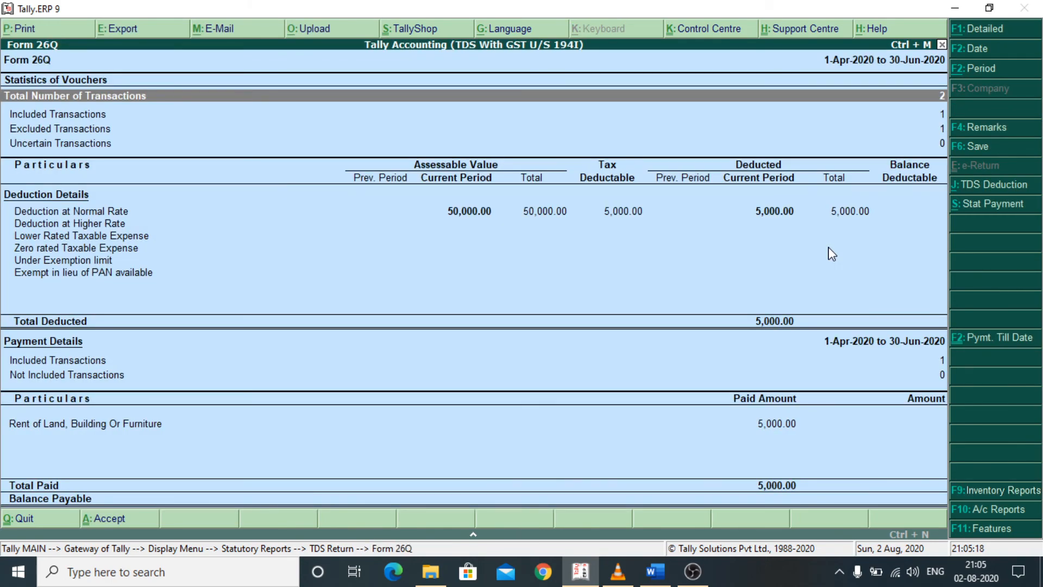
- Examine Form 26Q's deduction at normal rate, its payment transactions and the paid amount for Rent of Land, Building Or Furniture
key(Down)
key(Down)
key(Down)
key(Down)
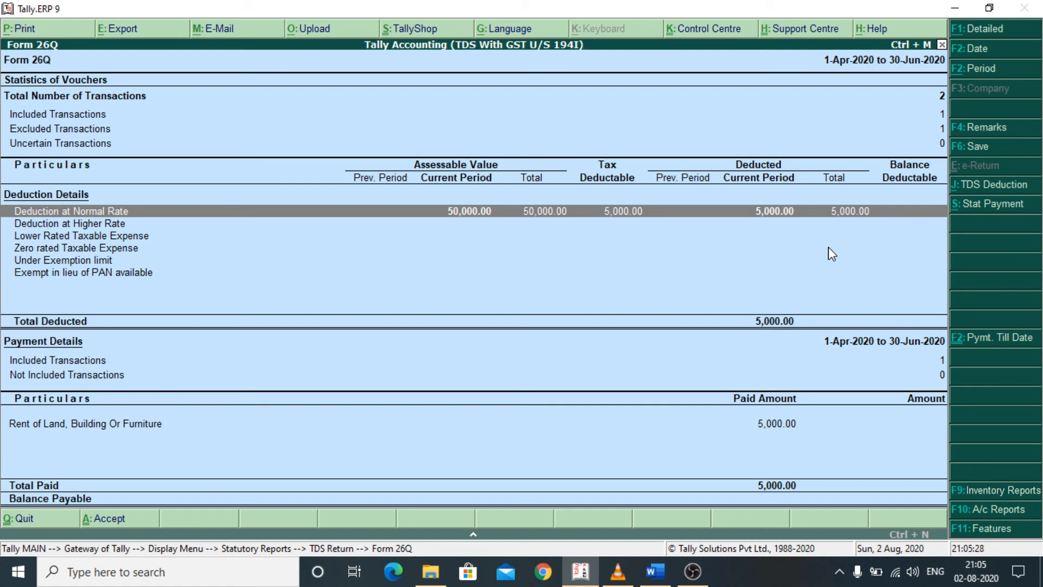
key(Down)
key(Down)
key(Down)
key(Down)
key(Down)
key(Down)
key(Down)
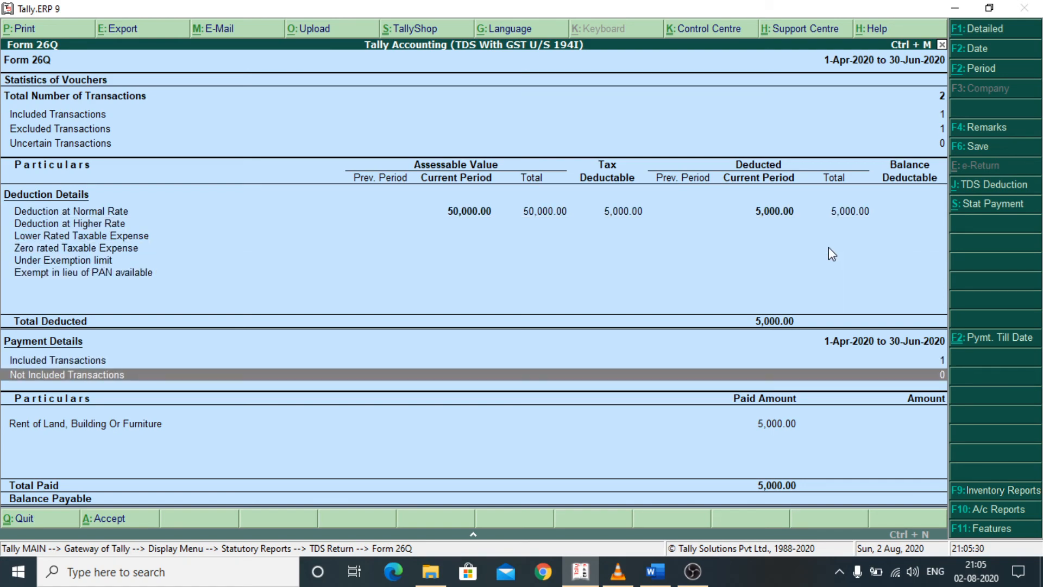
key(Up)
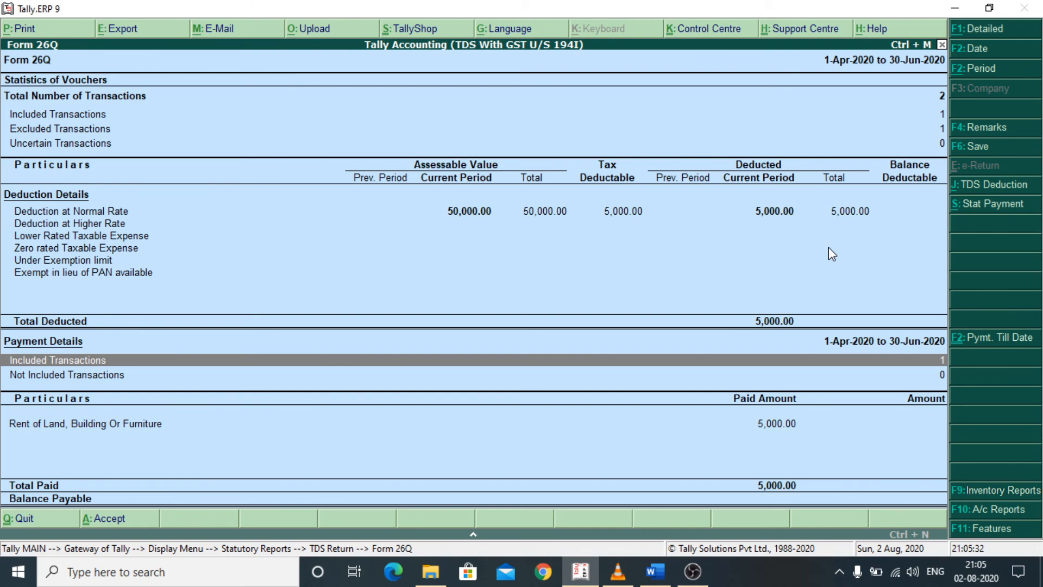
key(Down)
key(Down)
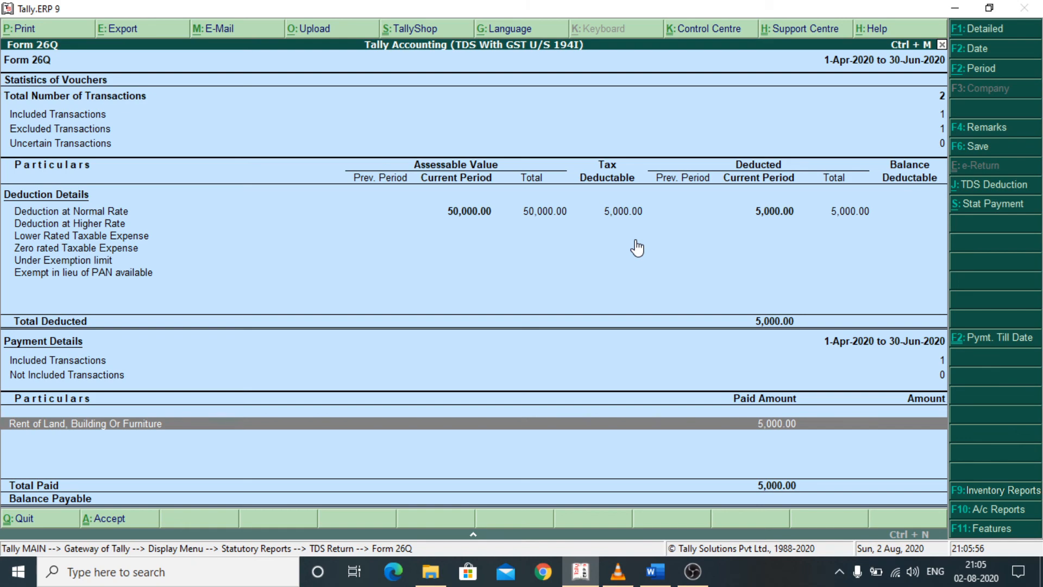
- Close Form 26Q and the statutory reports to return to the Gateway of Tally
key(Escape)
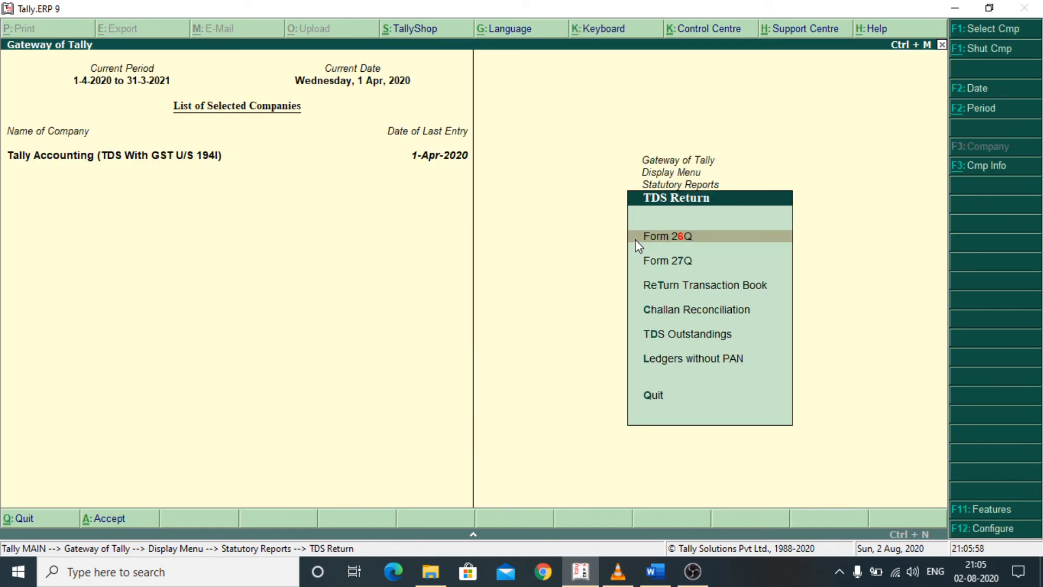
key(Escape)
key(Escape)
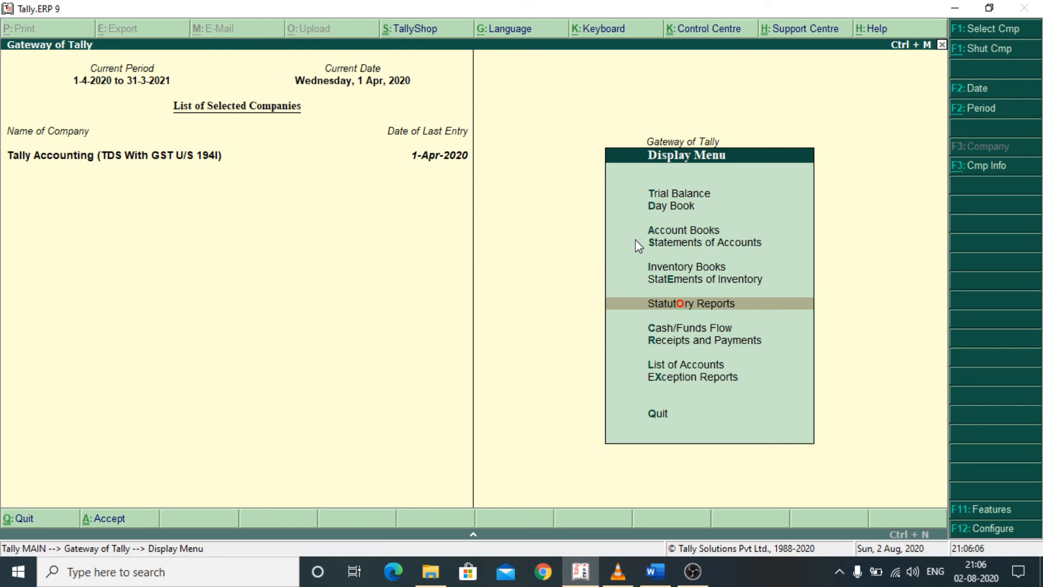
key(Escape)
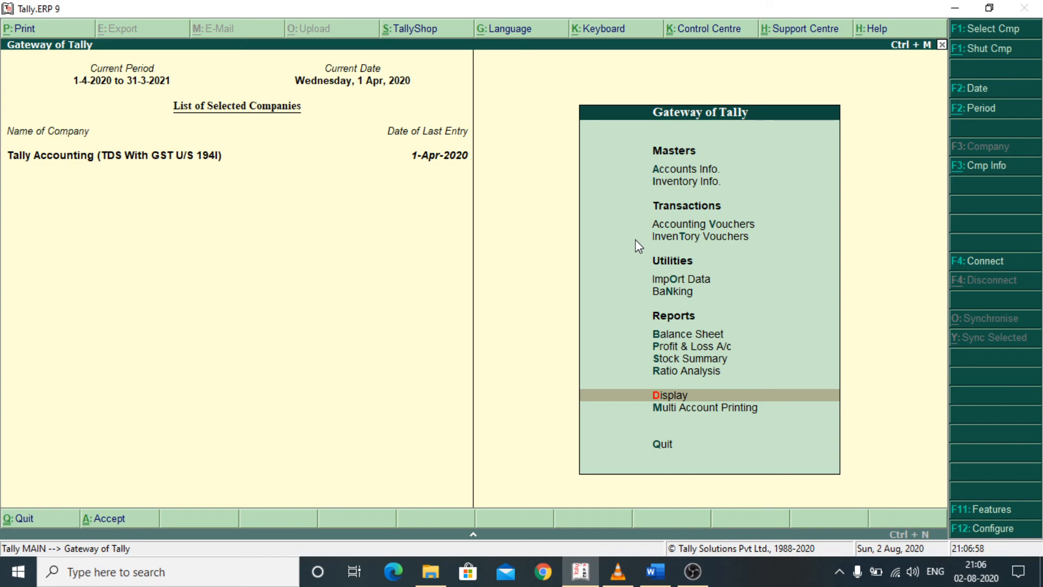
- Minimize Tally.ERP 9 and refresh the Windows desktop
click(954, 8)
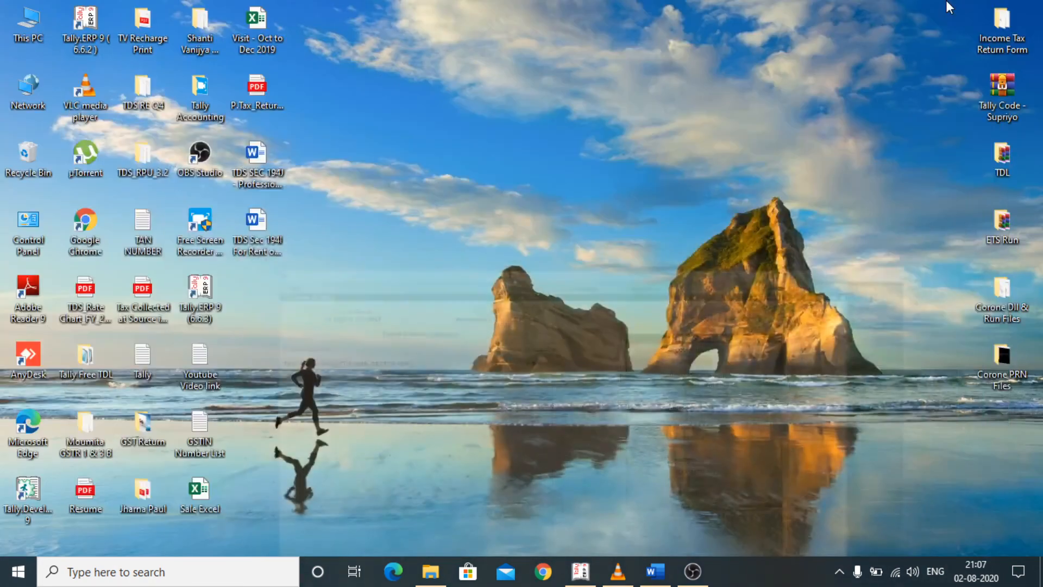
right_click(448, 256)
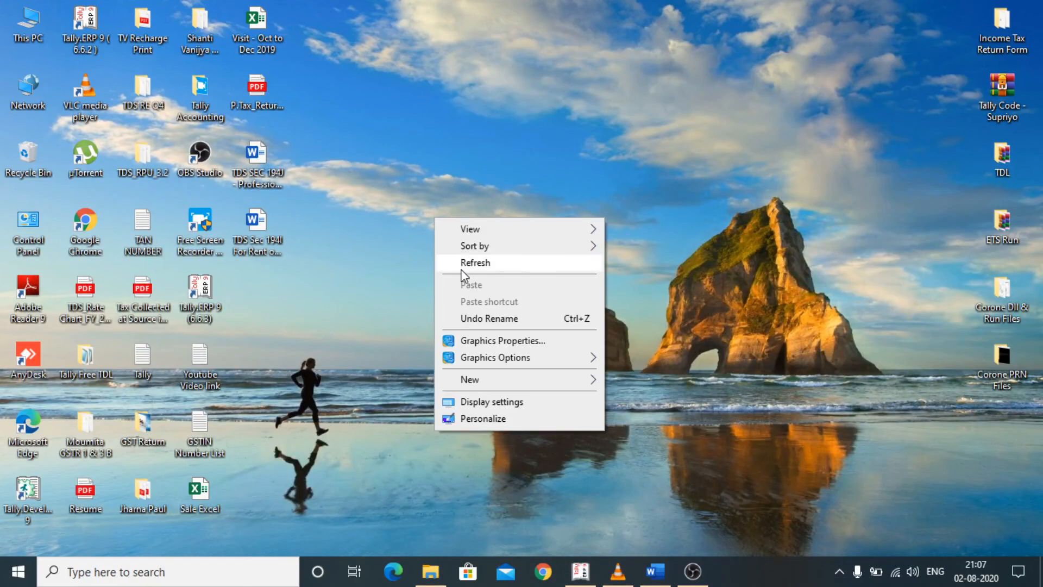
click(454, 263)
right_click(453, 263)
click(485, 306)
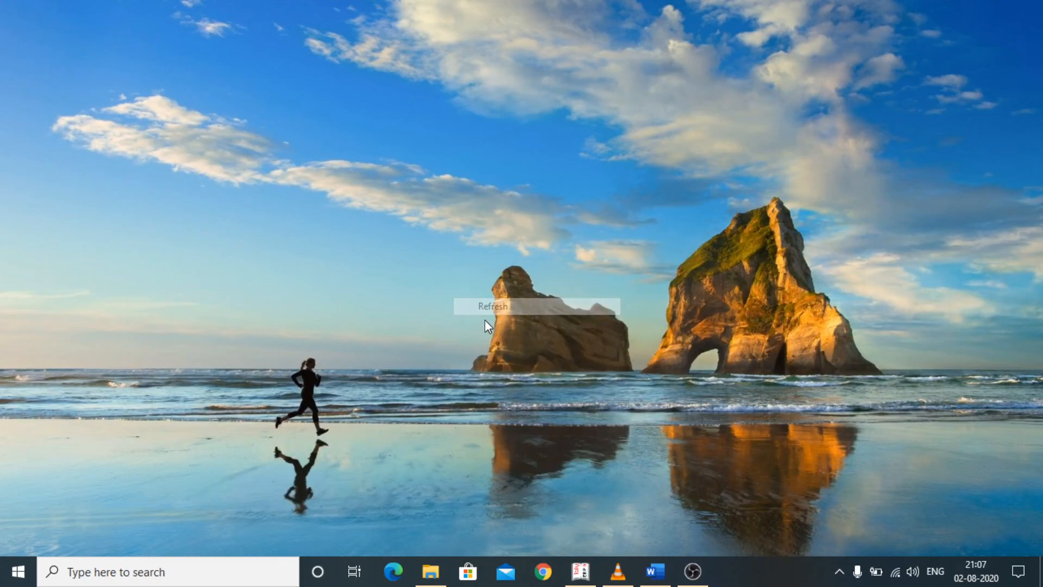
- Bring up the Videos folder, then switch to VLC media player and pause the background music
click(430, 570)
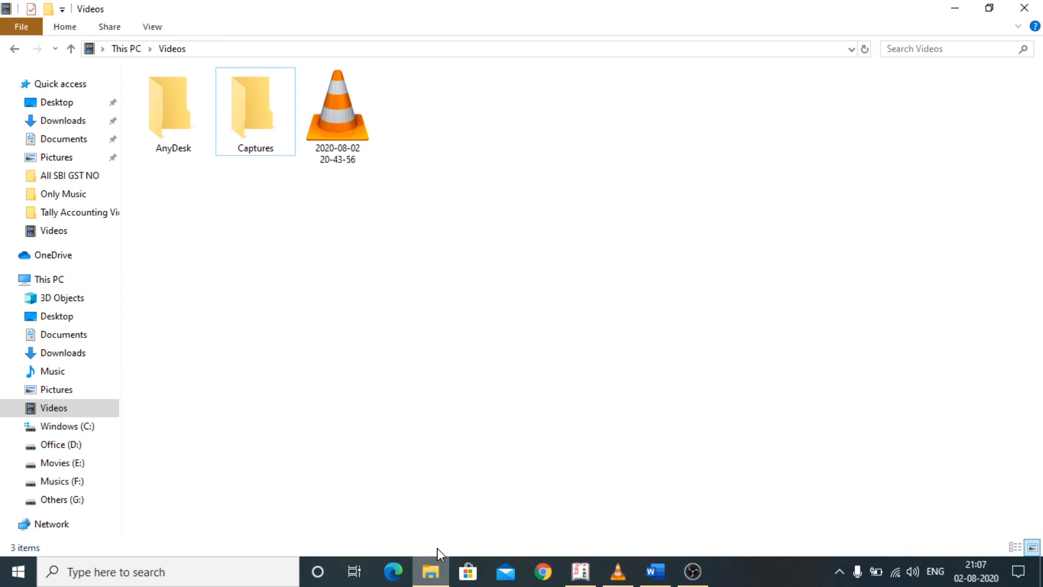
click(618, 572)
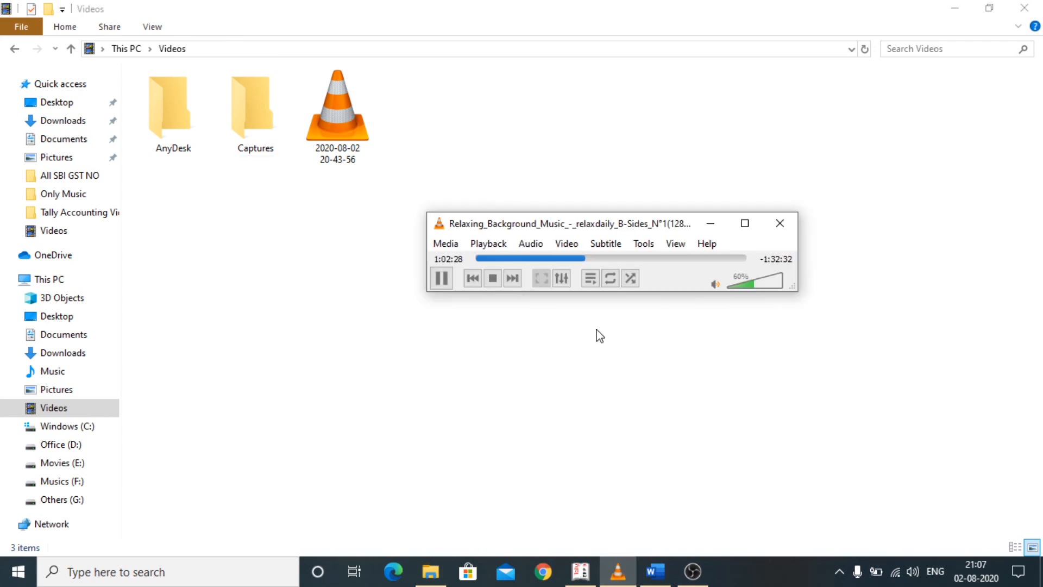
click(441, 278)
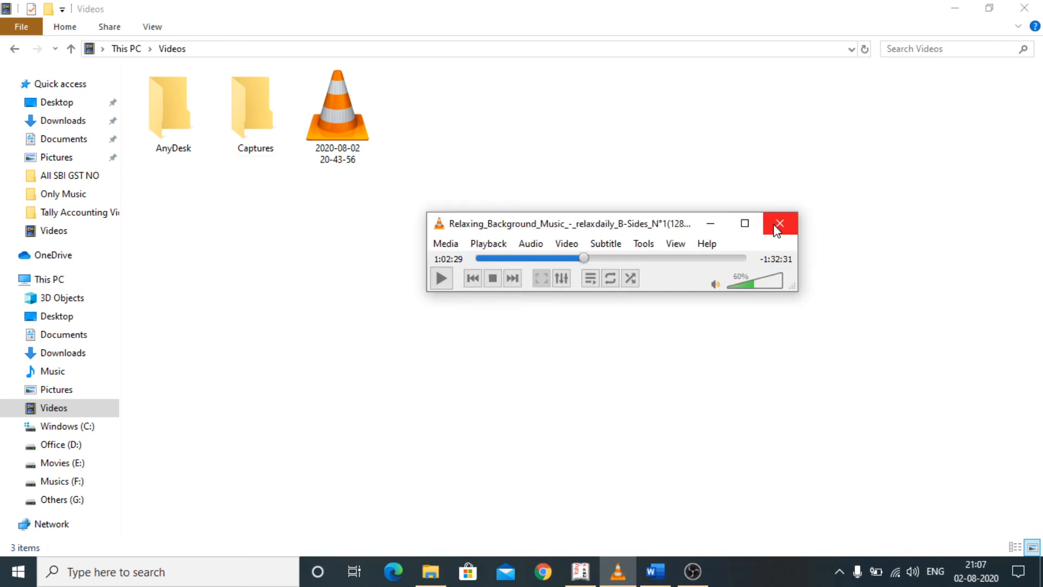